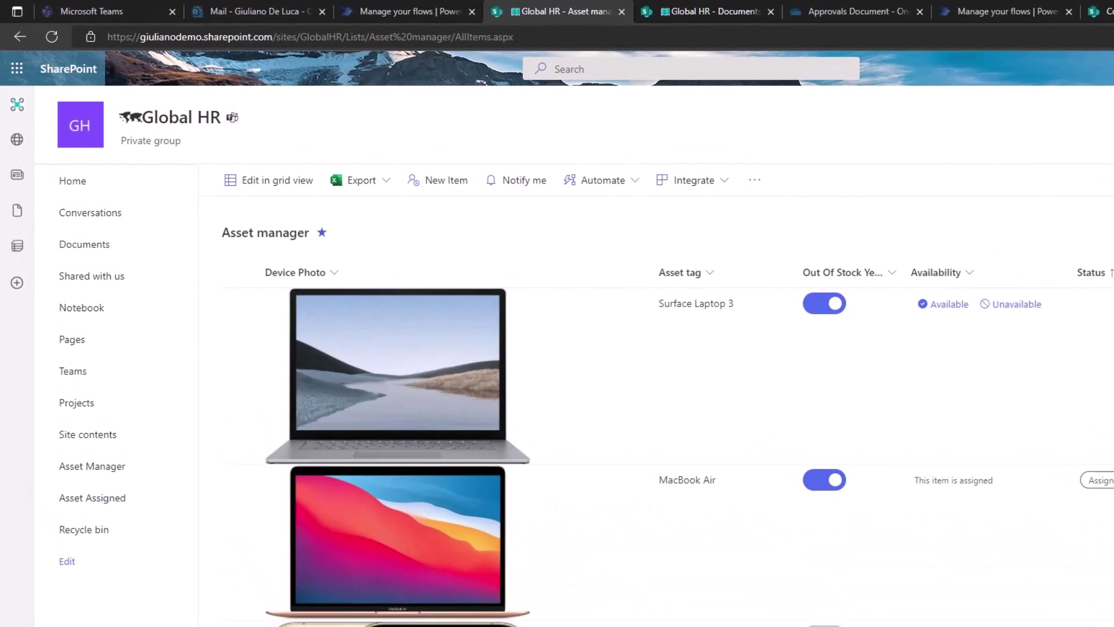
# Step: Examine the Asset manager list's columns, from device photo and status through serial number, purchase details and current owner
pyautogui.hscroll(2, 664, 448)
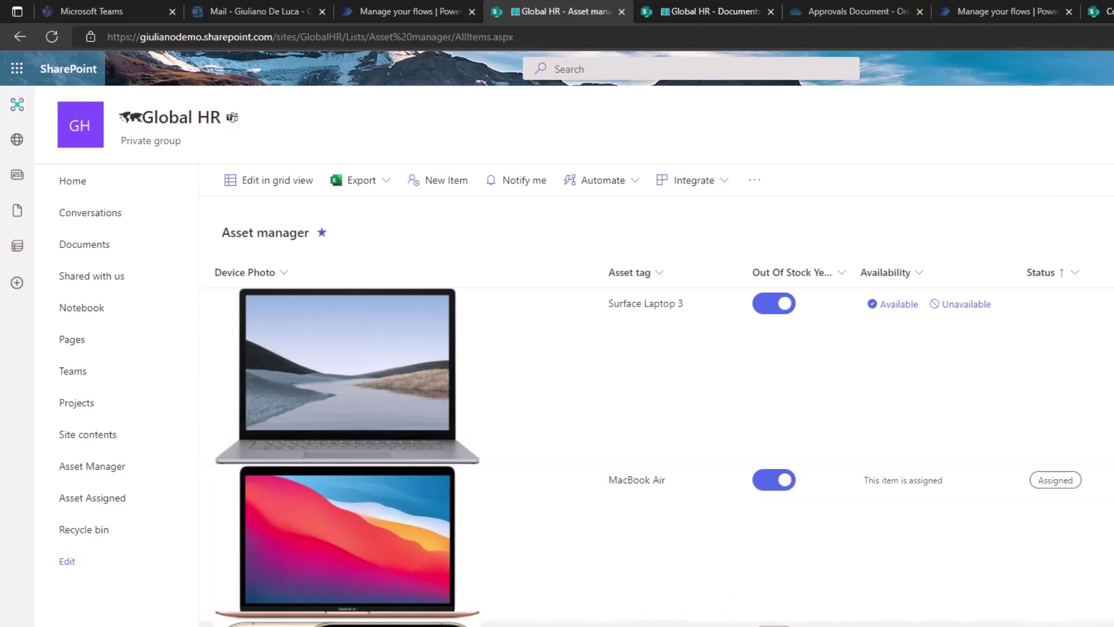
pyautogui.hscroll(5, 657, 447)
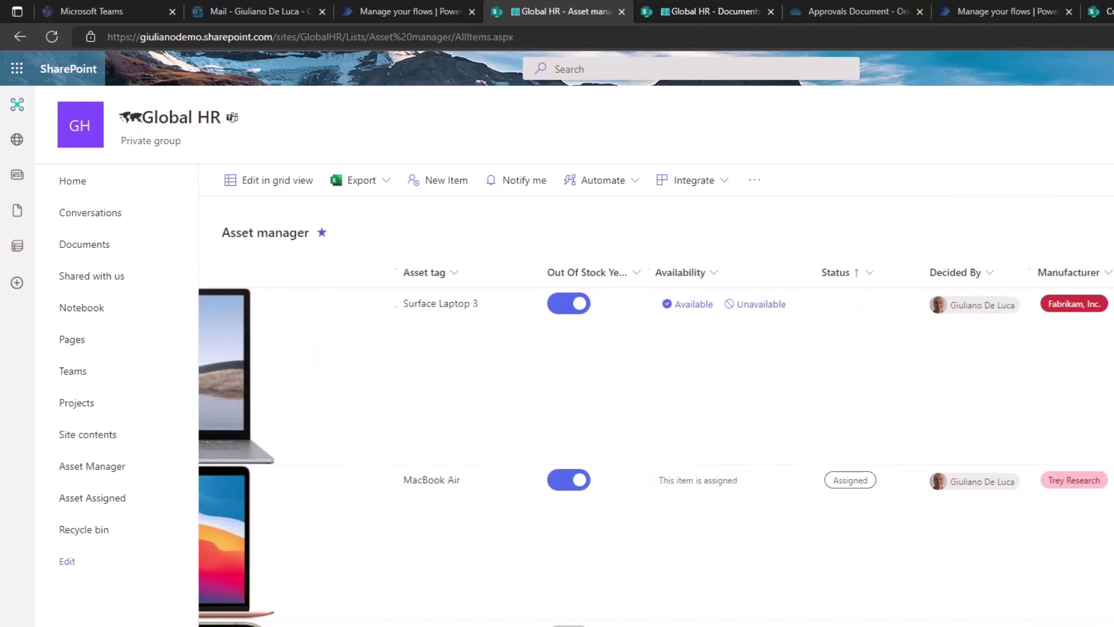
pyautogui.hscroll(3, 656, 447)
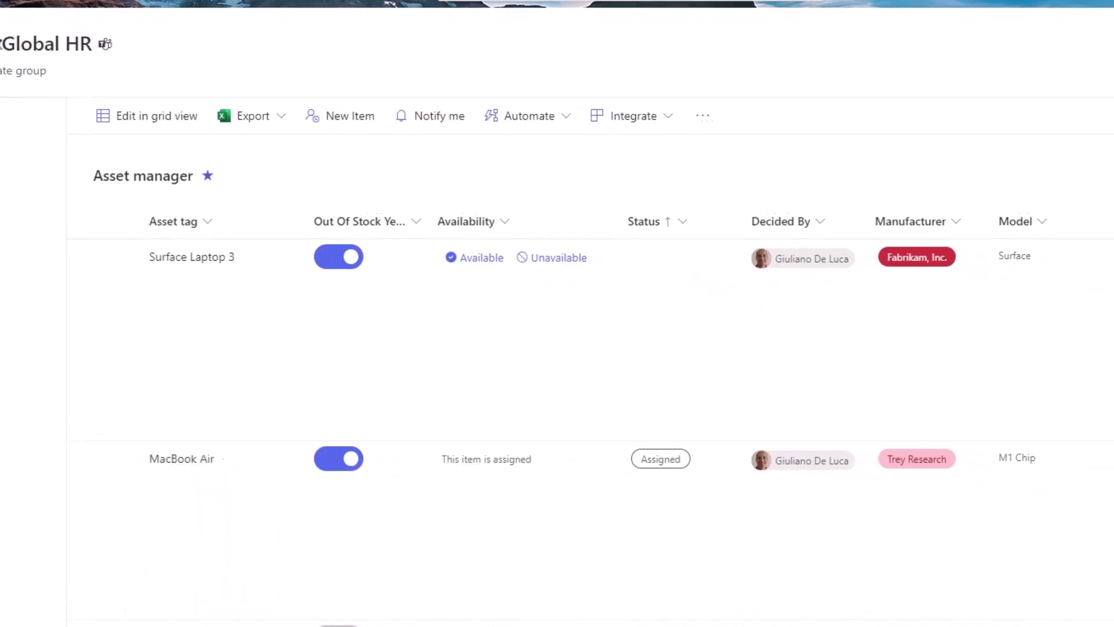
pyautogui.hscroll(5, 554, 328)
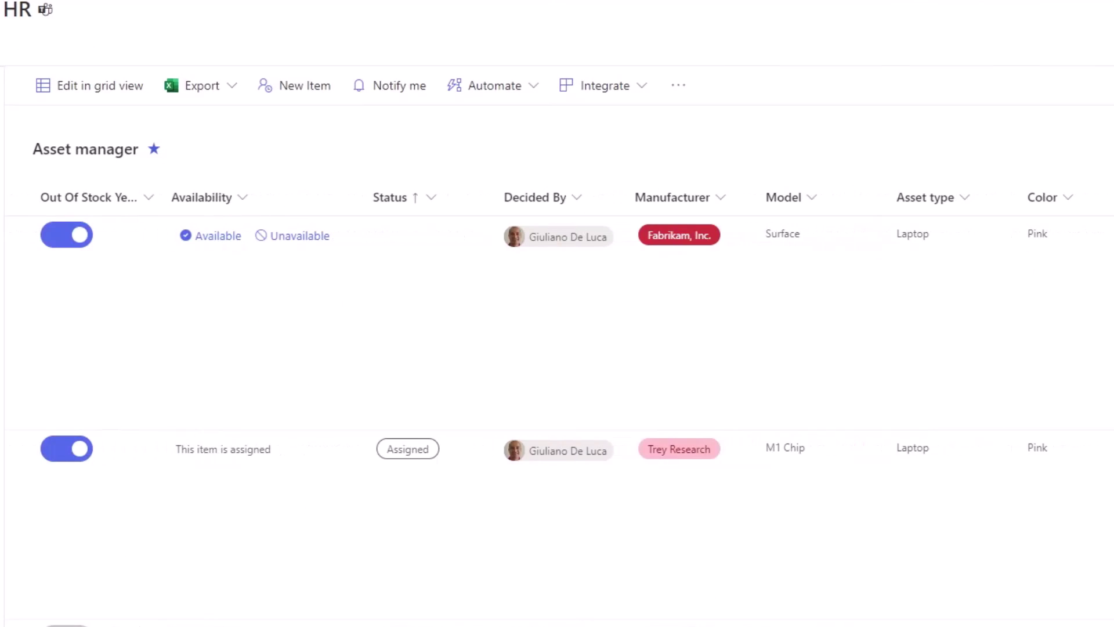
pyautogui.hscroll(5, 554, 327)
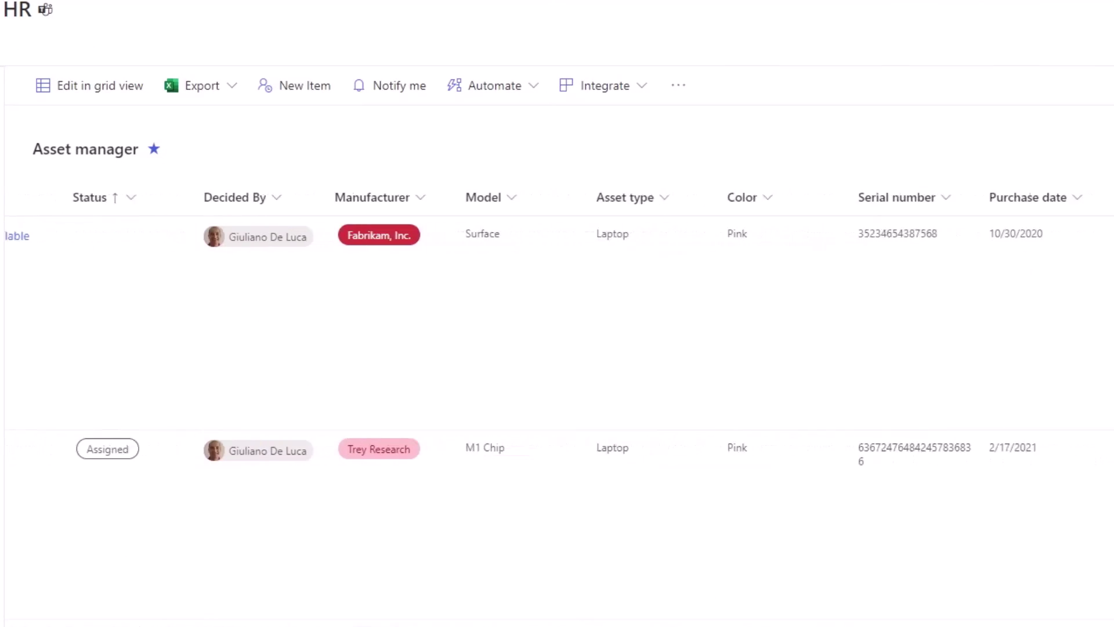
pyautogui.hscroll(4, 554, 327)
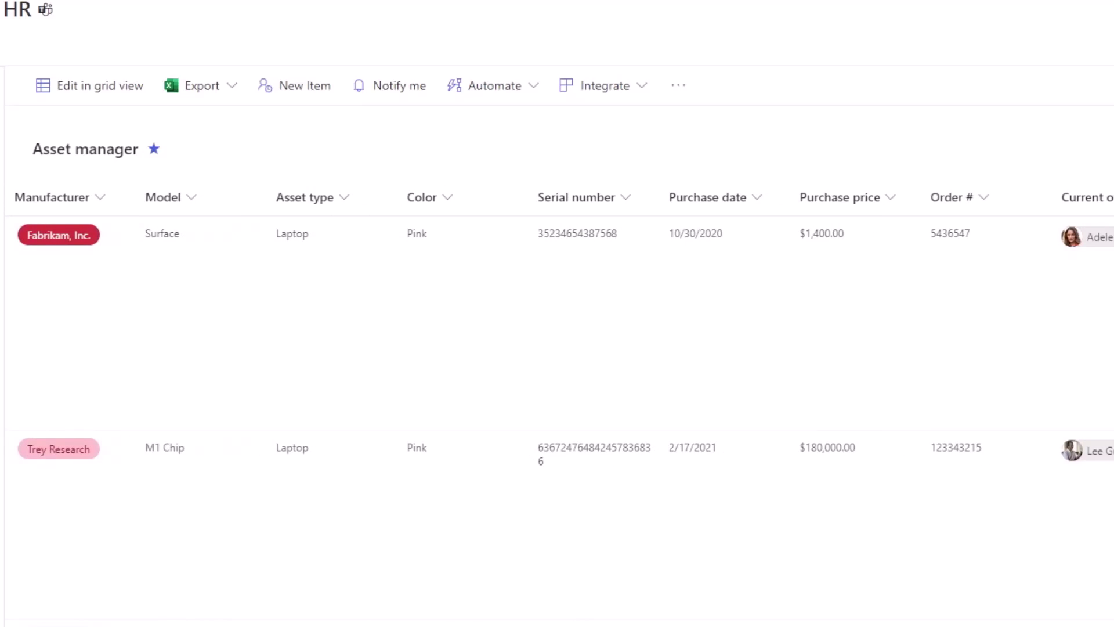
pyautogui.hscroll(4, 555, 327)
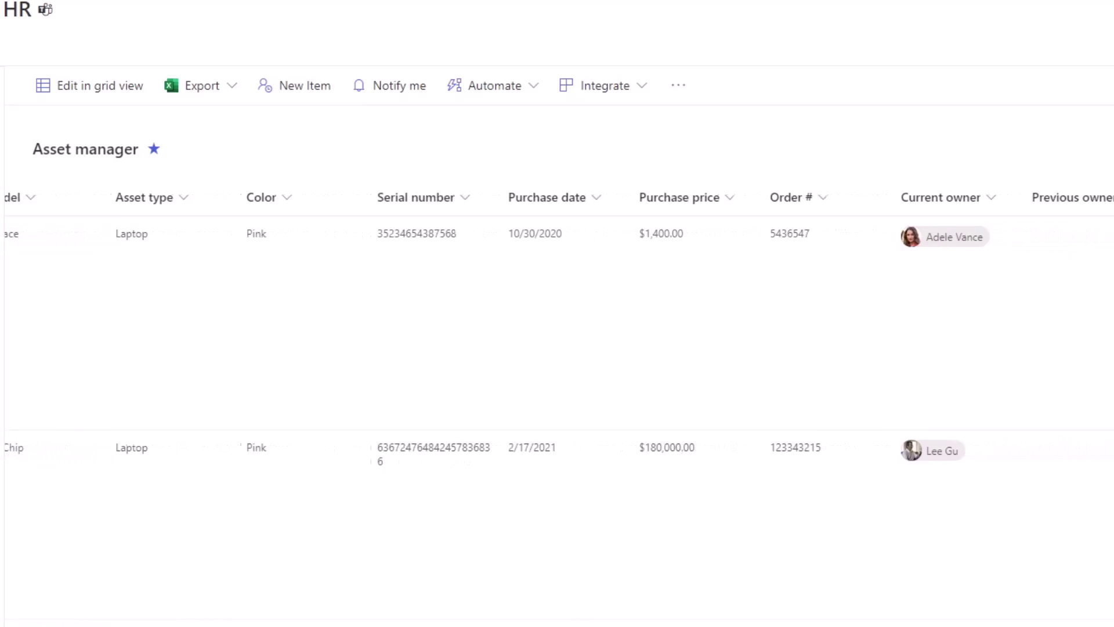
pyautogui.hscroll(1, 876, 441)
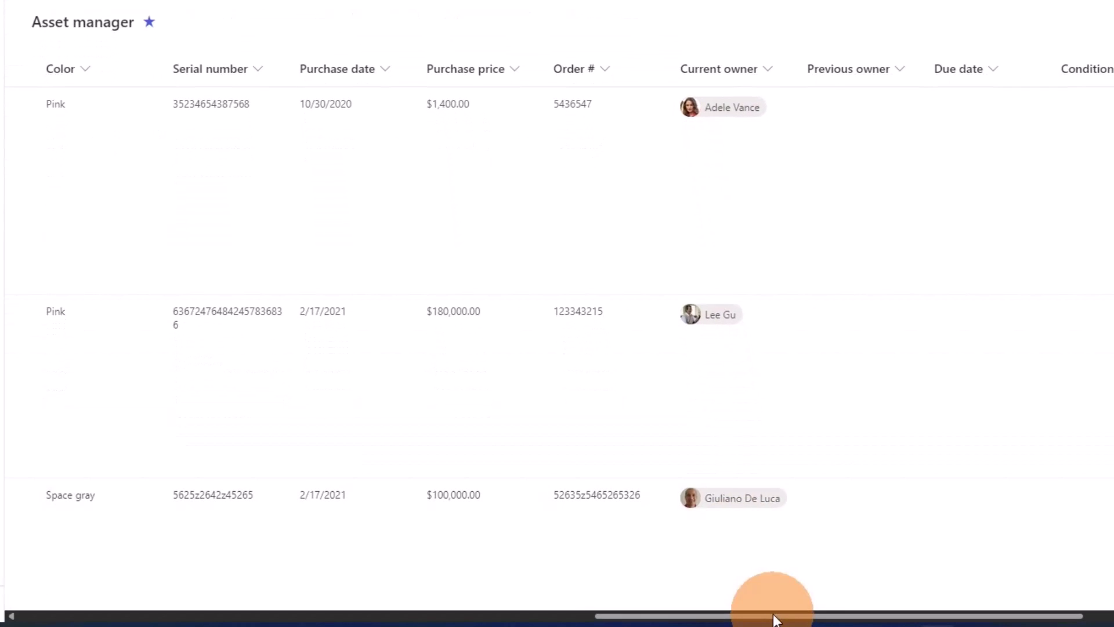
pyautogui.moveTo(776, 619); pyautogui.dragTo(151, 612)
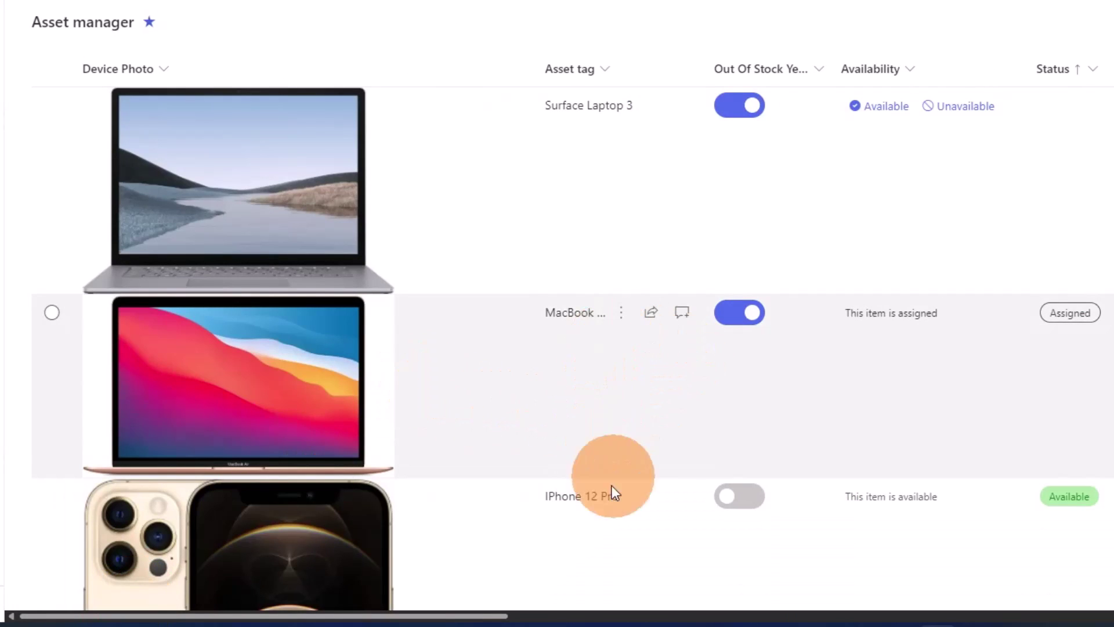
pyautogui.moveTo(493, 617); pyautogui.dragTo(1036, 618)
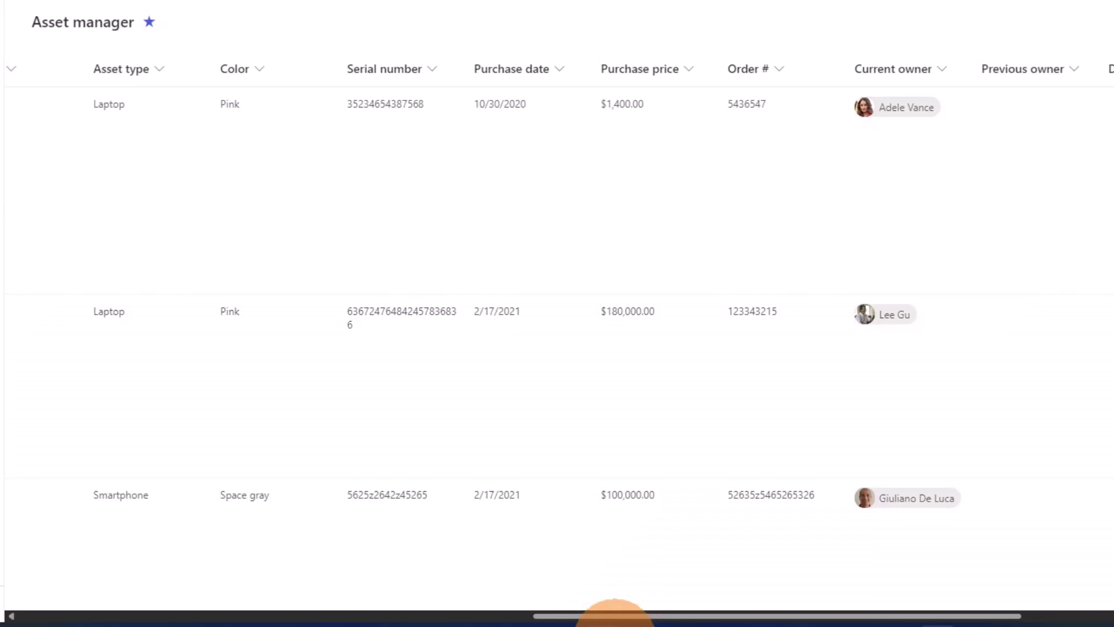
pyautogui.moveTo(620, 616); pyautogui.dragTo(82, 603)
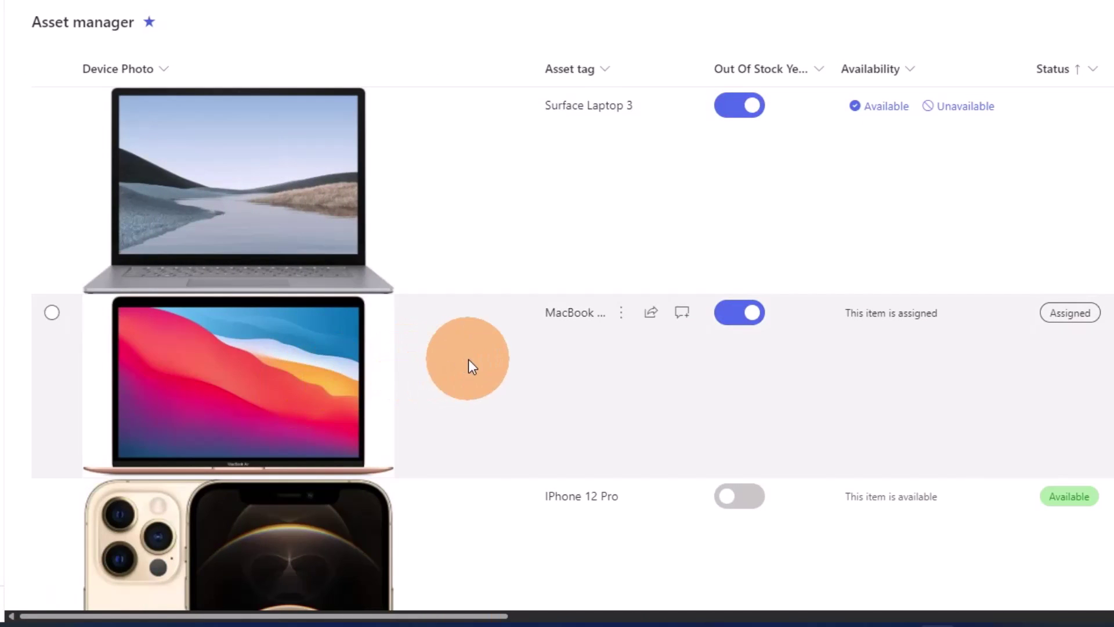
# Step: Run the Assign Asset flow on the MacBook Air item in the Asset manager list
pyautogui.click(468, 360)
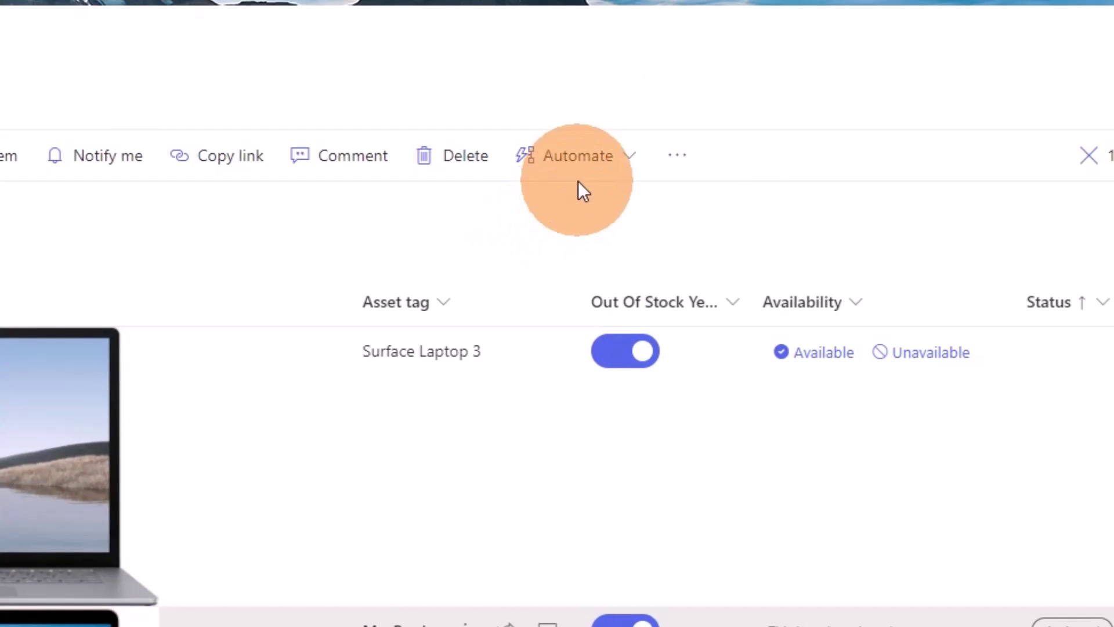
pyautogui.click(582, 174)
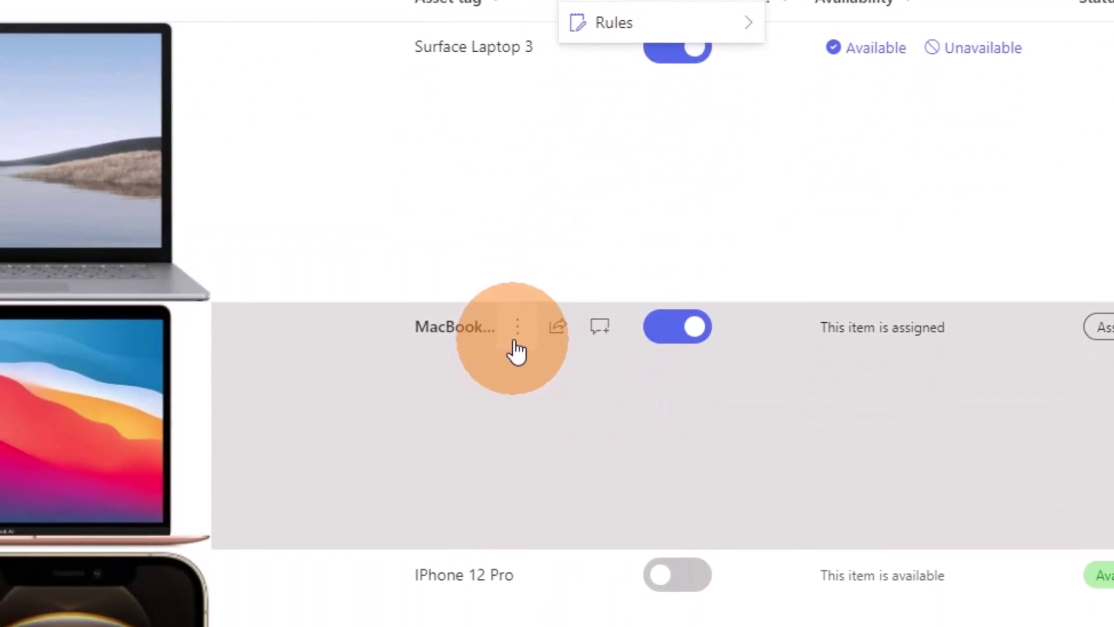
pyautogui.click(490, 480)
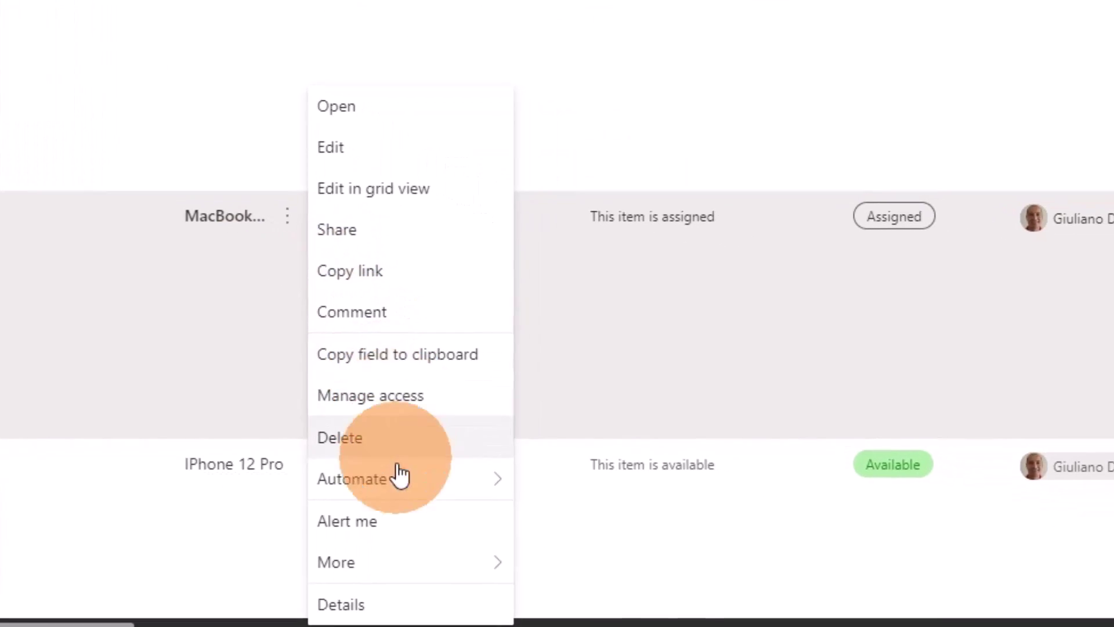
pyautogui.moveTo(624, 598)
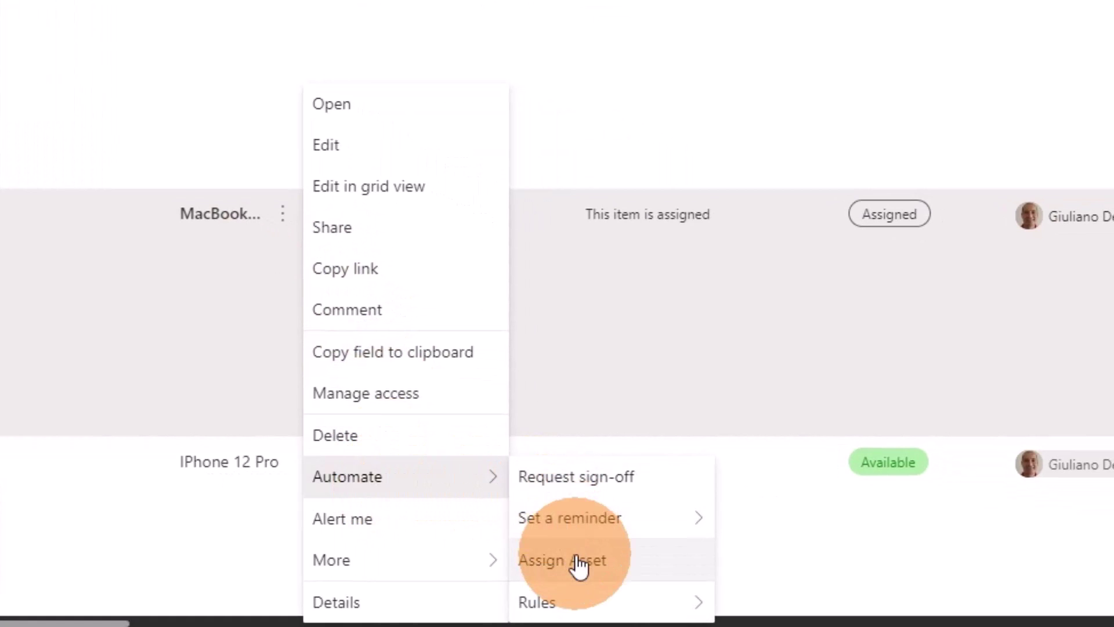
pyautogui.click(620, 574)
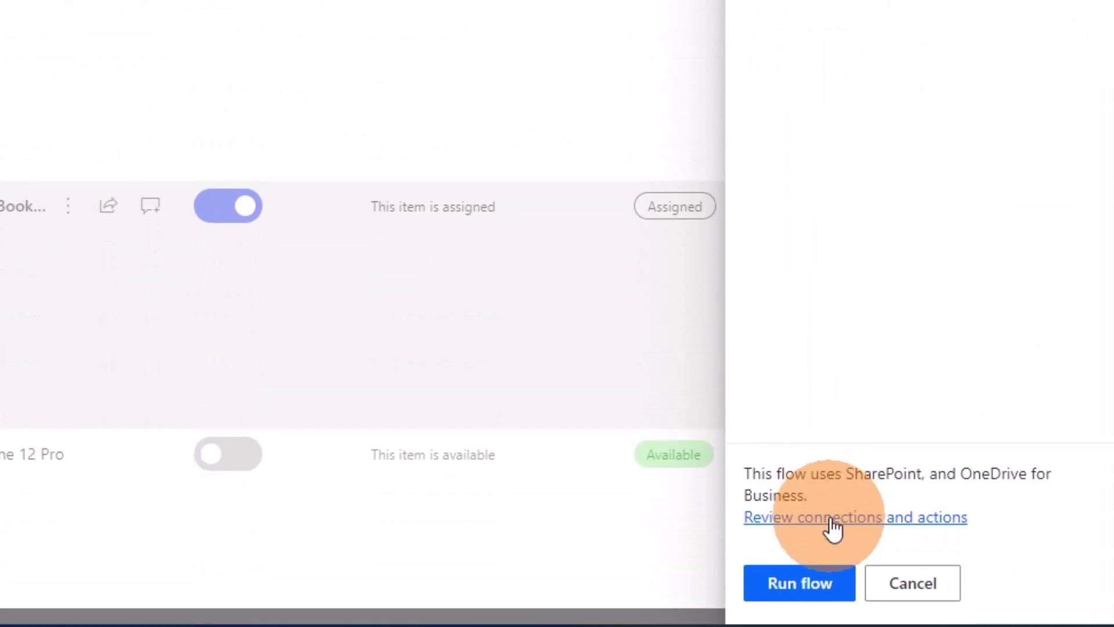
pyautogui.click(810, 583)
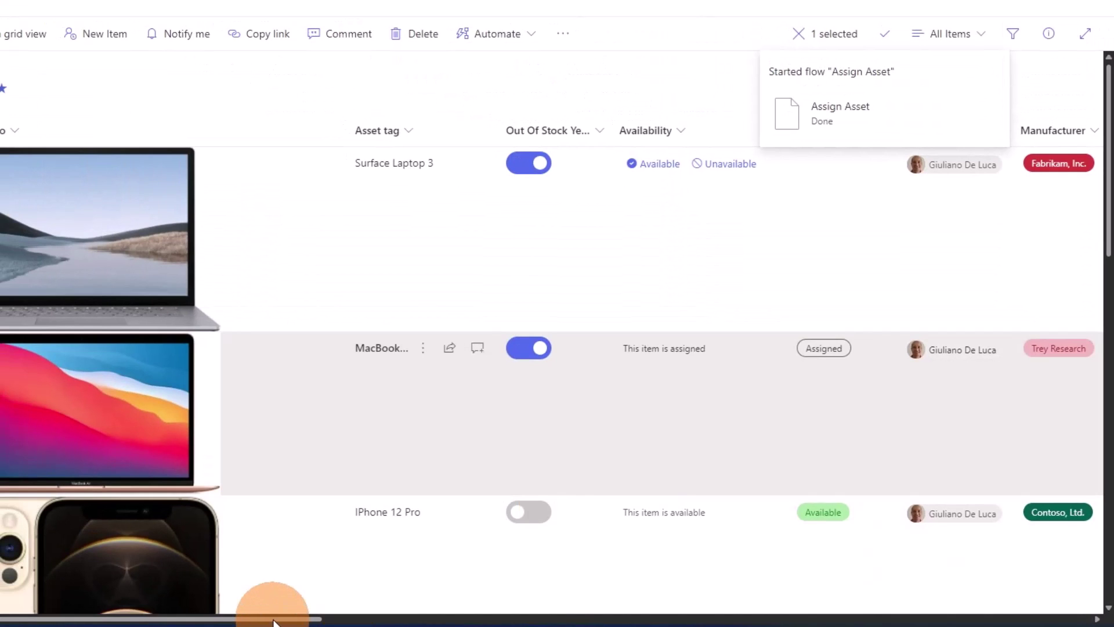
# Step: Review the assignment PDF linked in the MacBook Air item's PDF URL column, close it and look over the list again
pyautogui.moveTo(273, 621); pyautogui.dragTo(1065, 621)
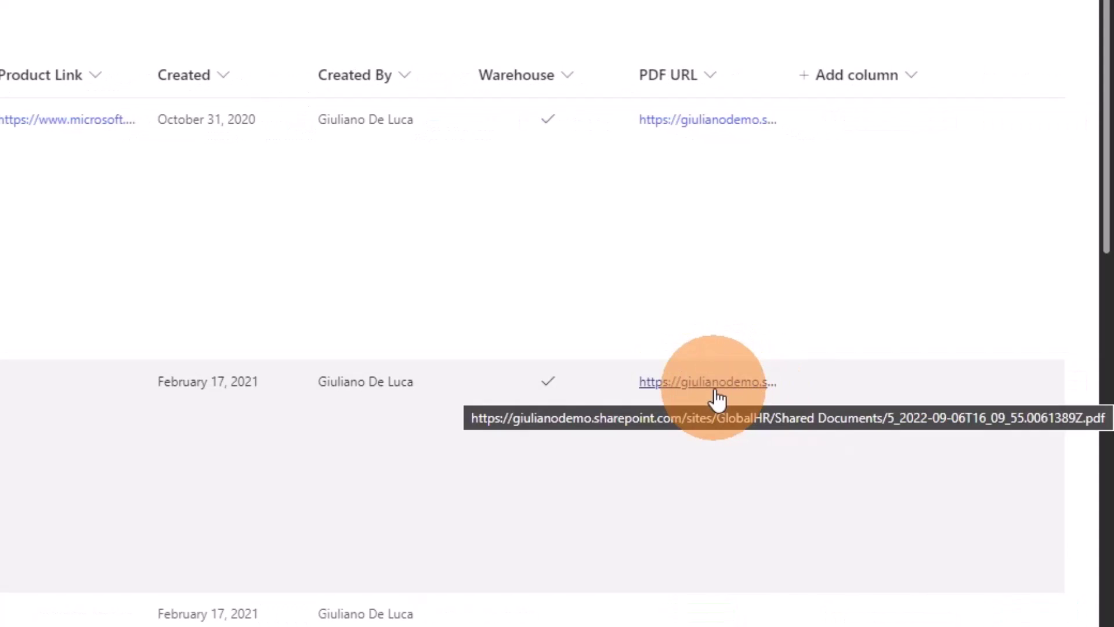
pyautogui.click(717, 389)
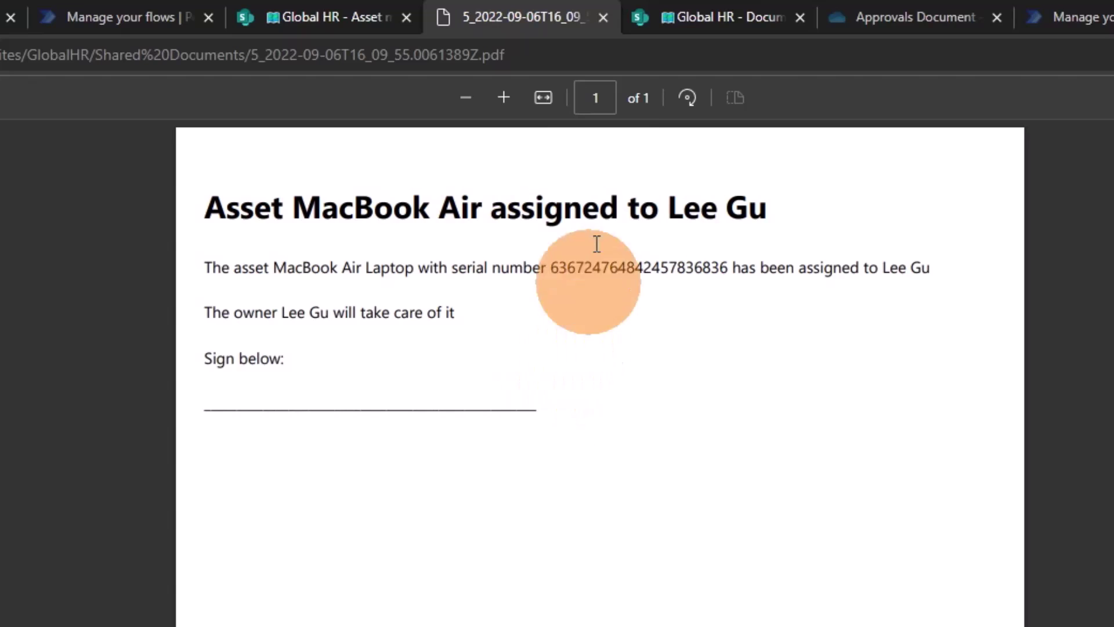
pyautogui.click(604, 18)
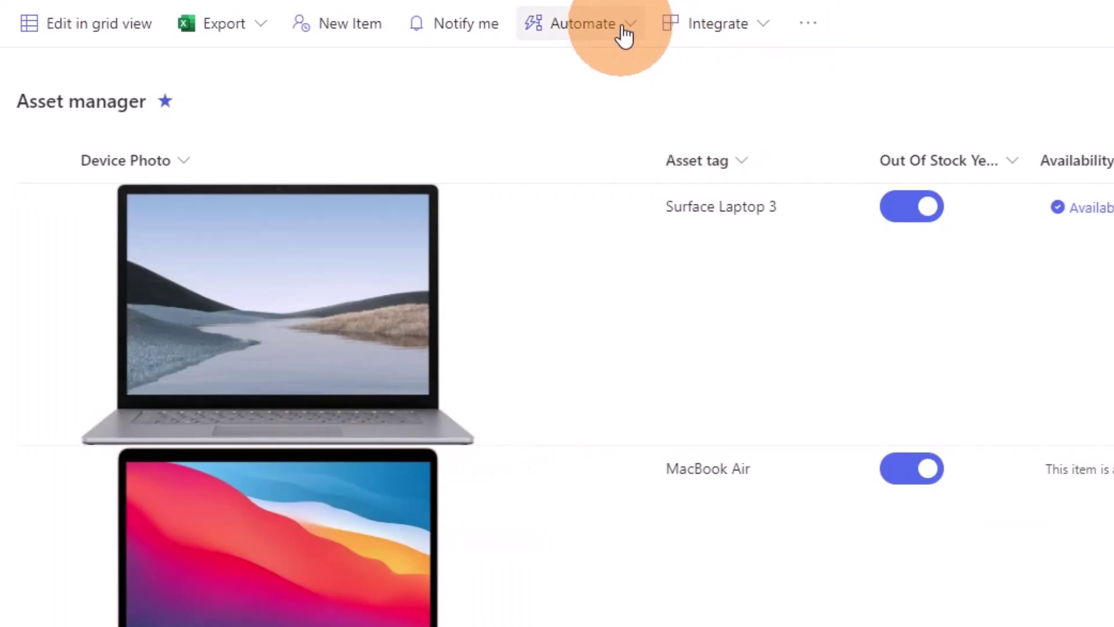
pyautogui.hscroll(6, 713, 620)
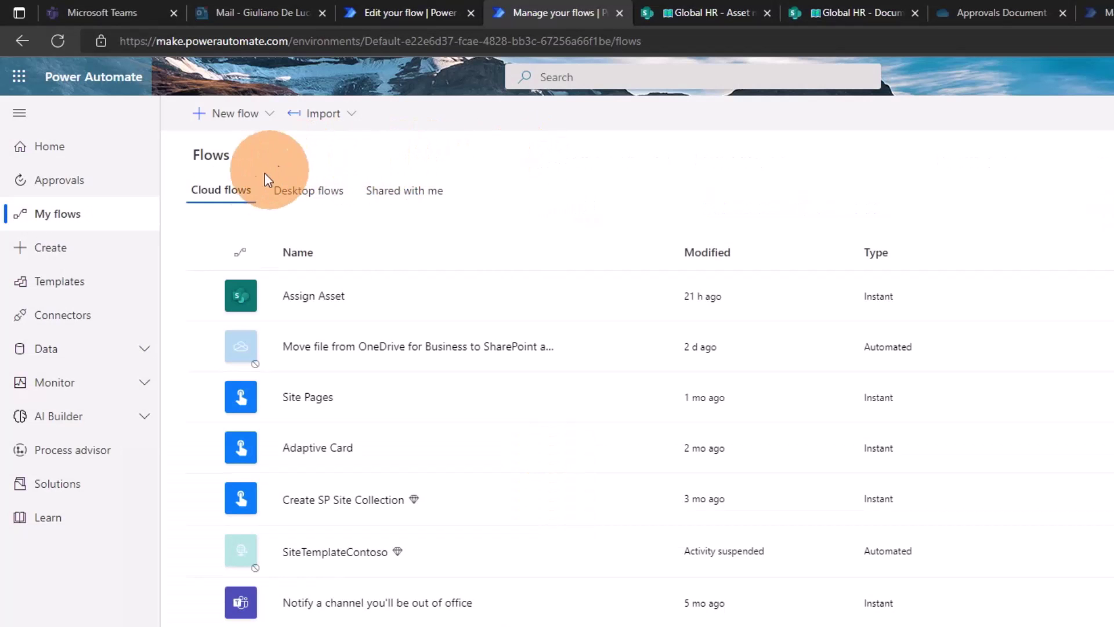
# Step: In Power Automate, create an instant cloud flow named Generate PDF with SharePoint's "For a selected item" trigger
pyautogui.click(217, 131)
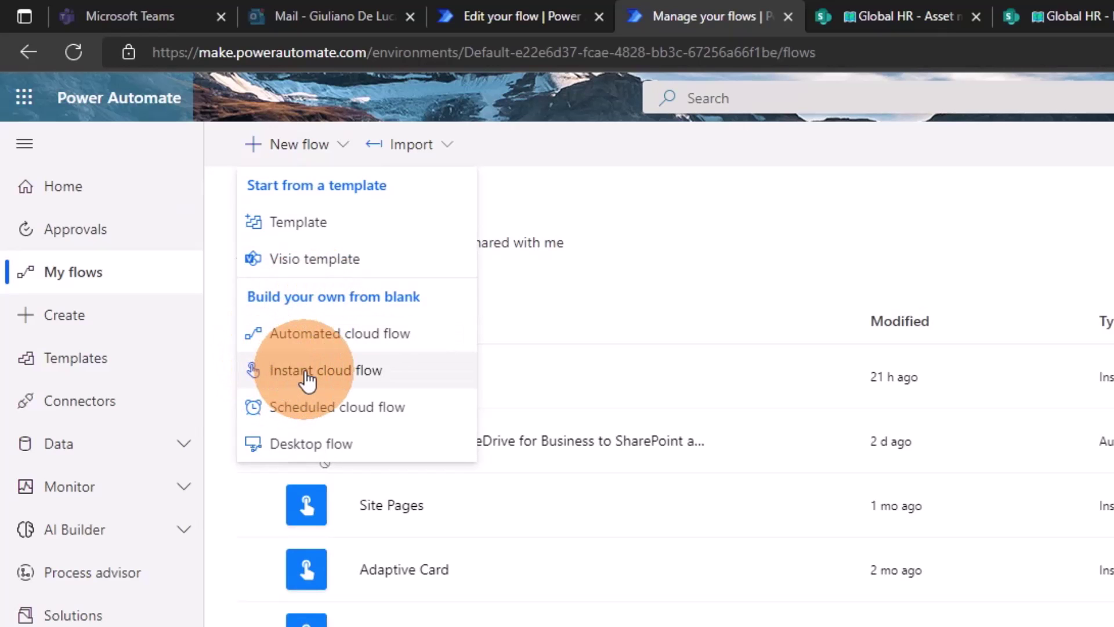
pyautogui.click(430, 377)
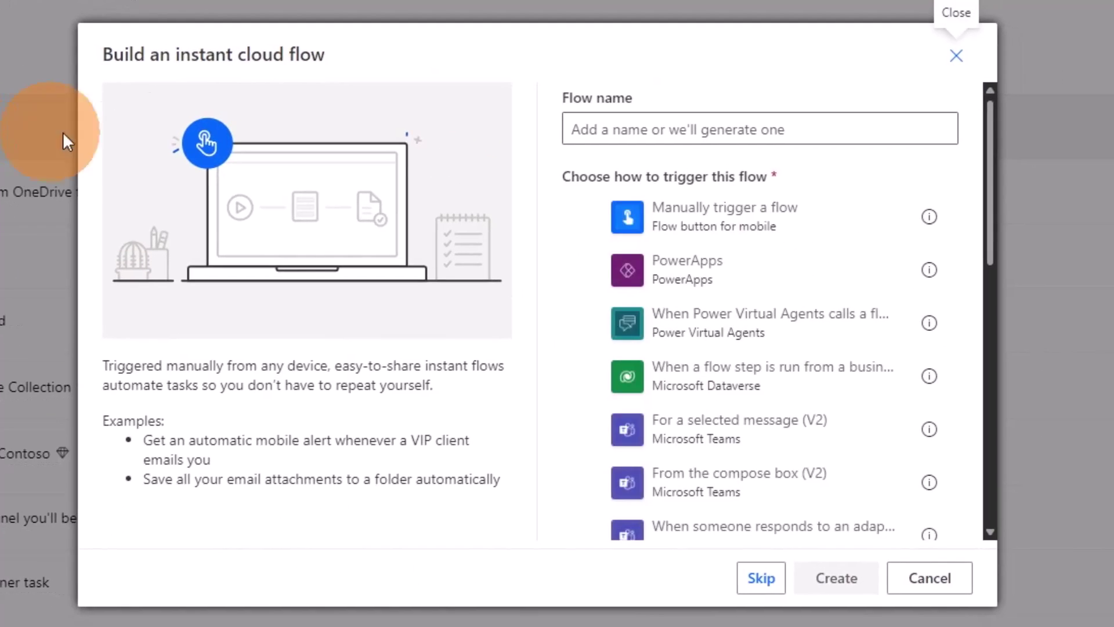
pyautogui.click(756, 135)
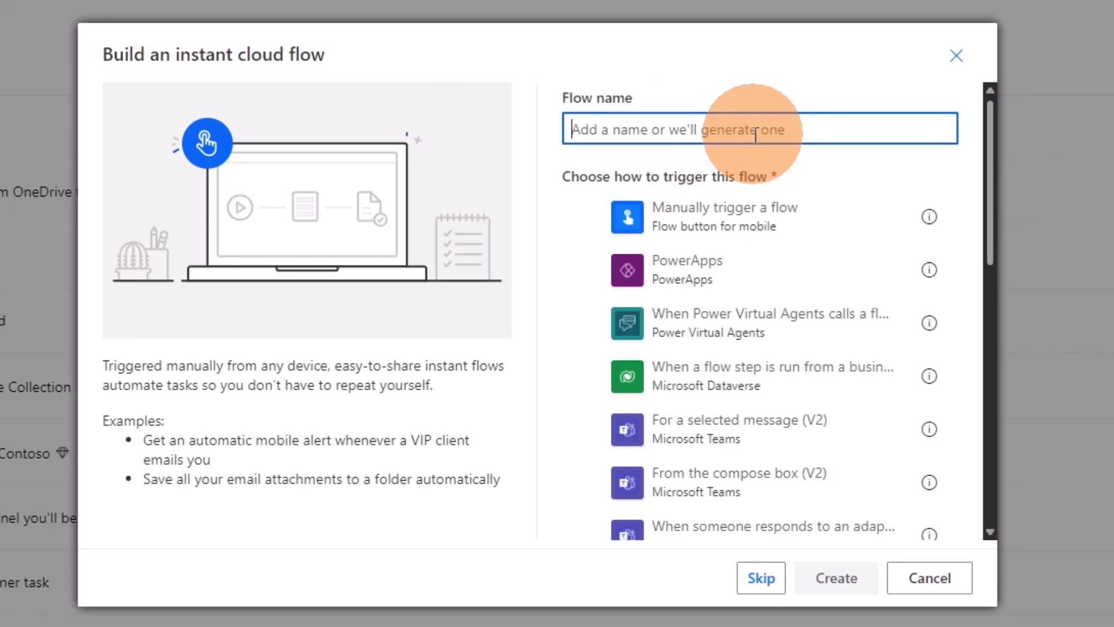
pyautogui.write('Generate PDF')
pyautogui.scroll(-3, 829, 209)
pyautogui.scroll(-2, 780, 273)
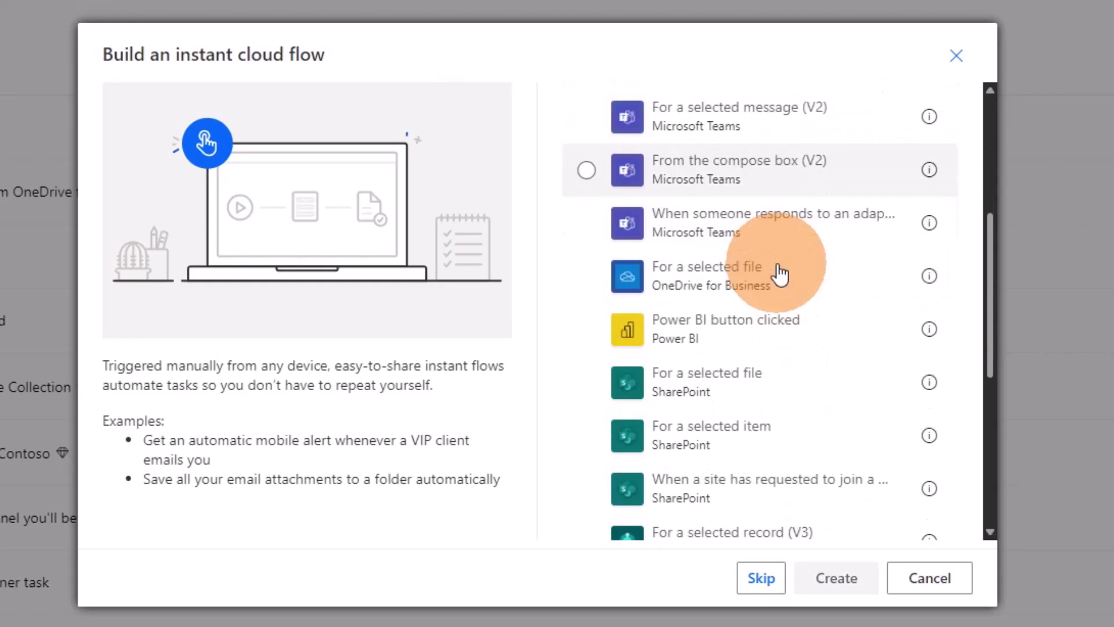
pyautogui.scroll(-1, 780, 273)
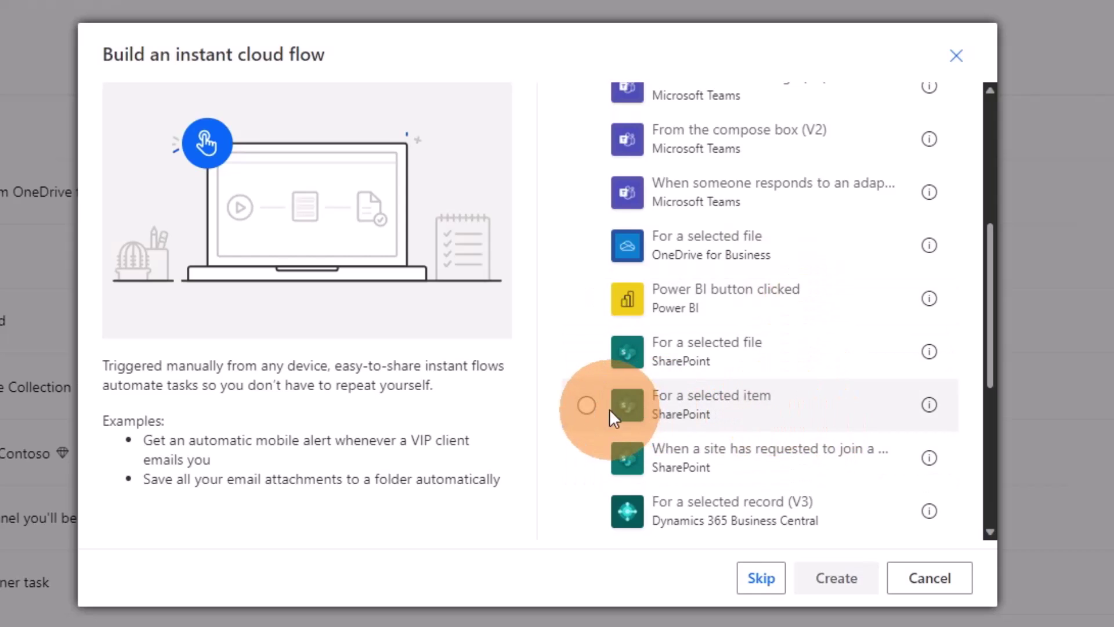
pyautogui.click(587, 406)
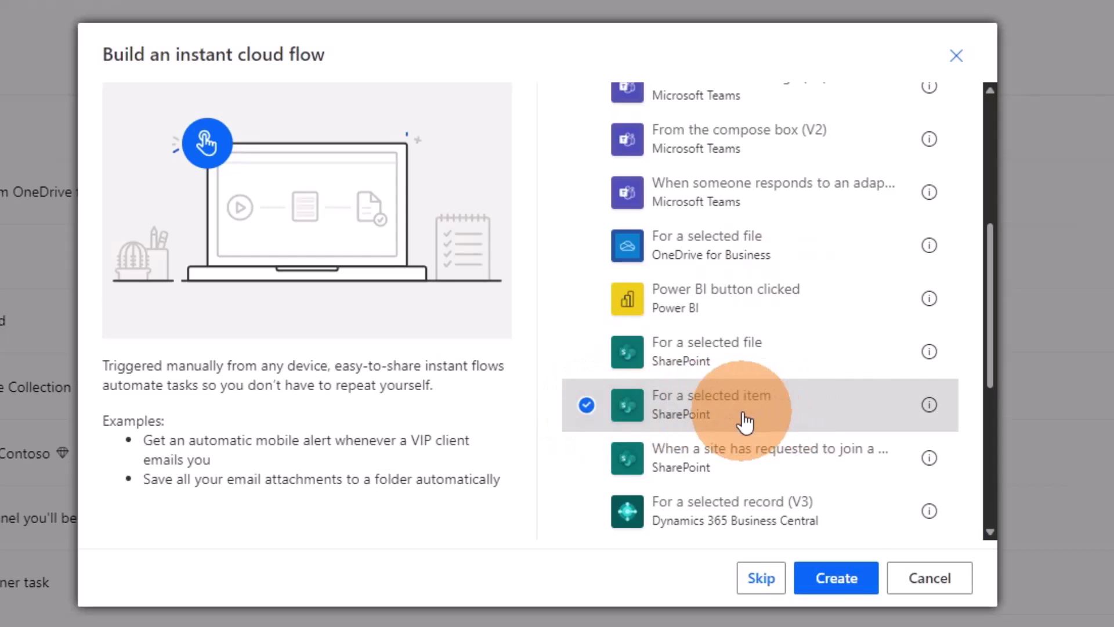
pyautogui.click(838, 586)
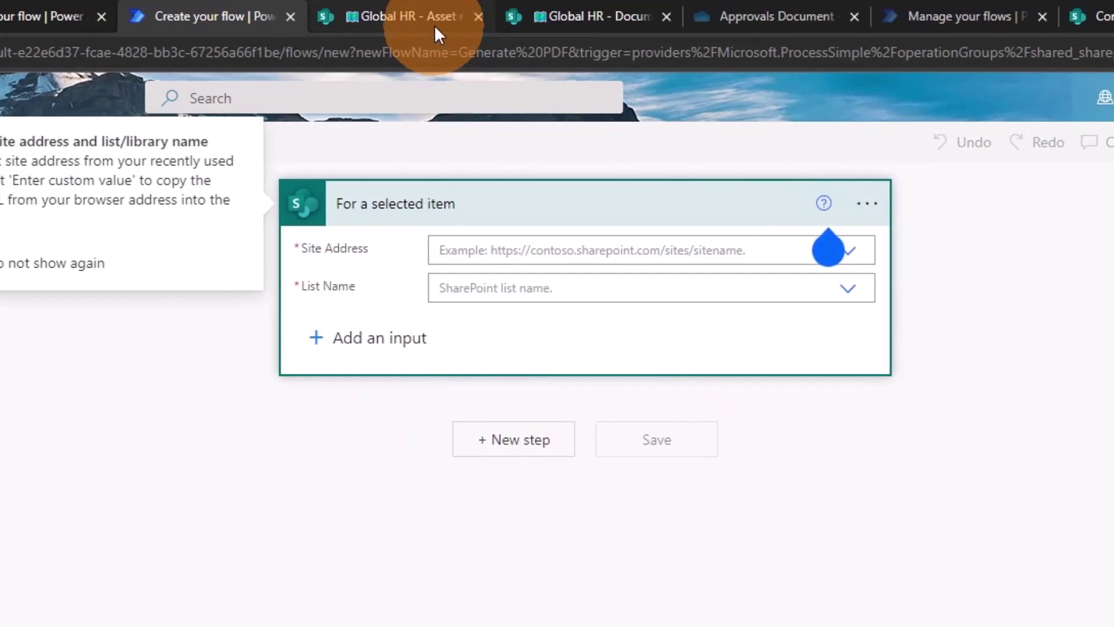
# Step: Switch to the Asset manager list in SharePoint and copy the Global HR site part of its URL
pyautogui.click(434, 25)
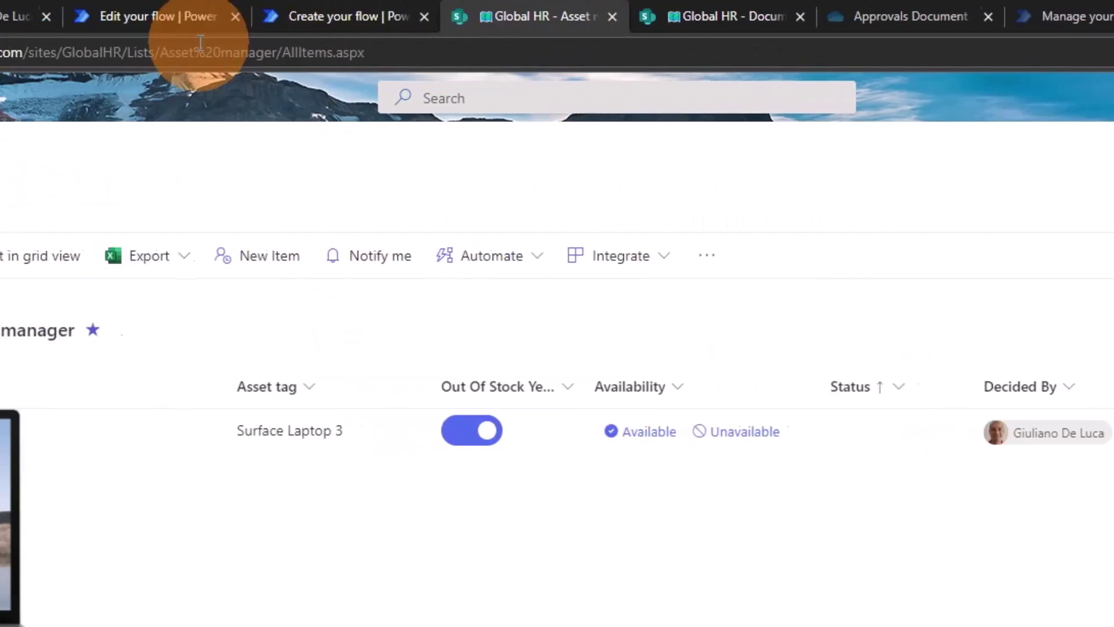
pyautogui.moveTo(487, 52); pyautogui.dragTo(124, 52)
pyautogui.hotkey('ctrl', 'c')
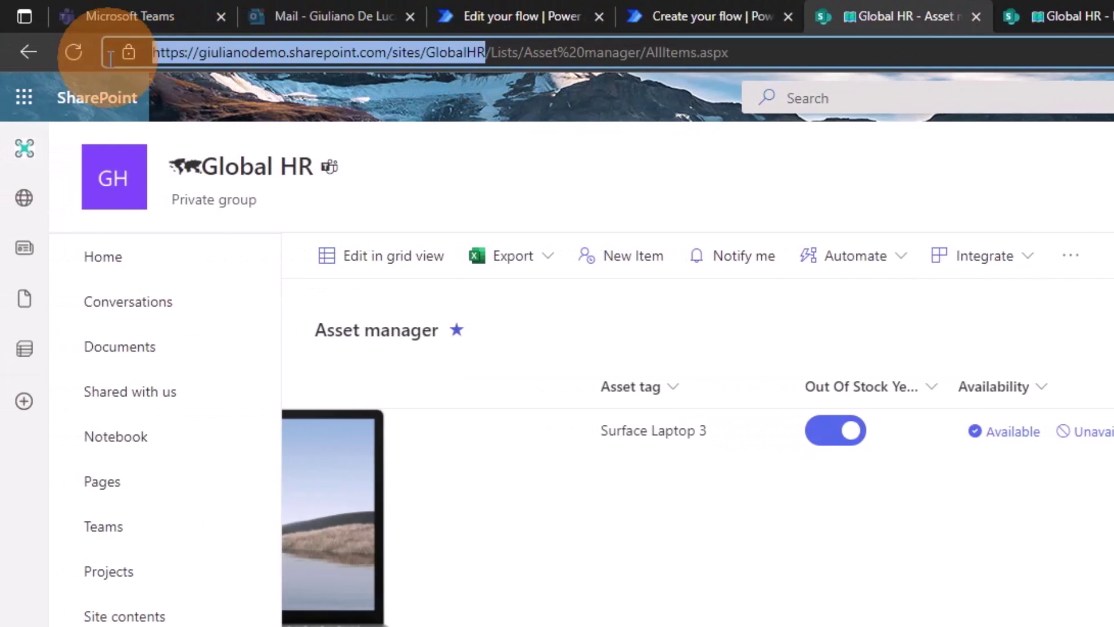
# Step: Return to the Generate PDF flow and try the suggested Global HR site as the trigger's Site Address
pyautogui.click(656, 16)
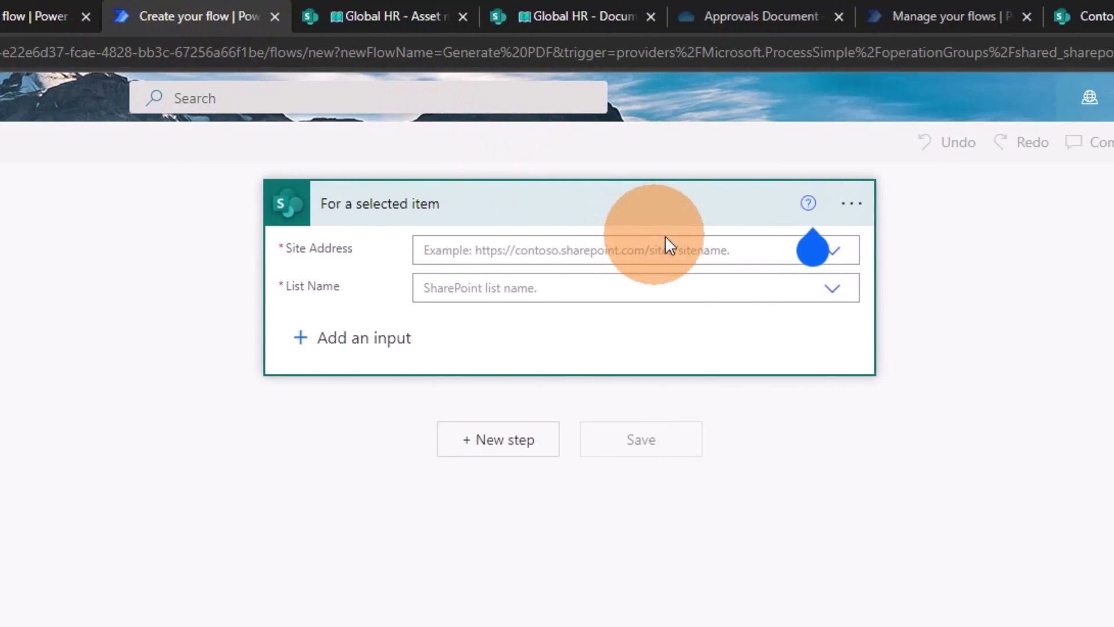
pyautogui.click(808, 255)
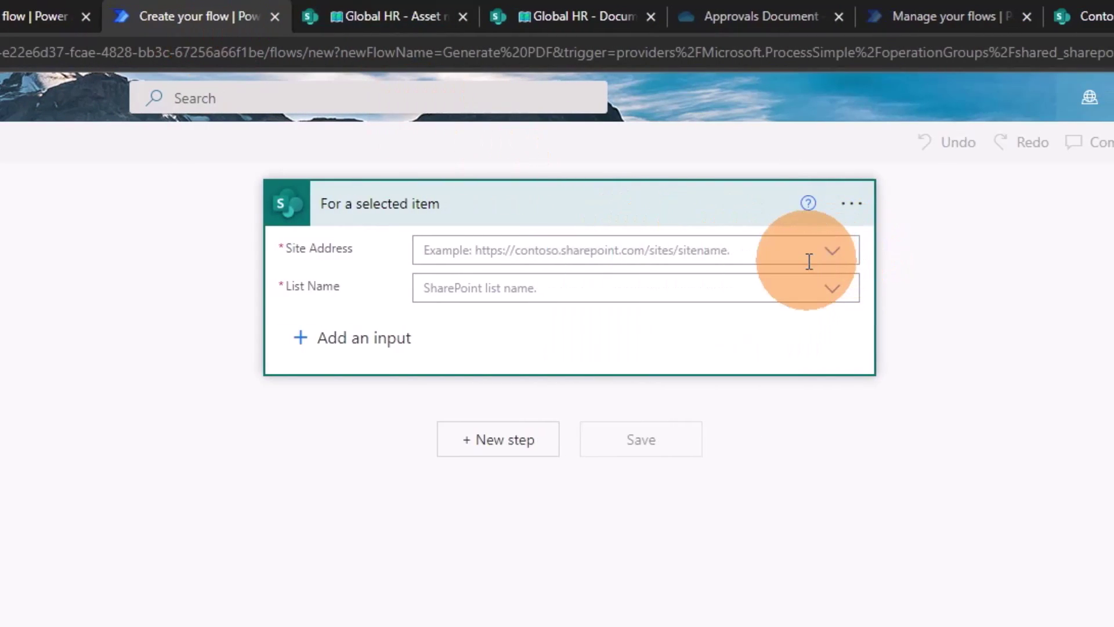
pyautogui.click(833, 256)
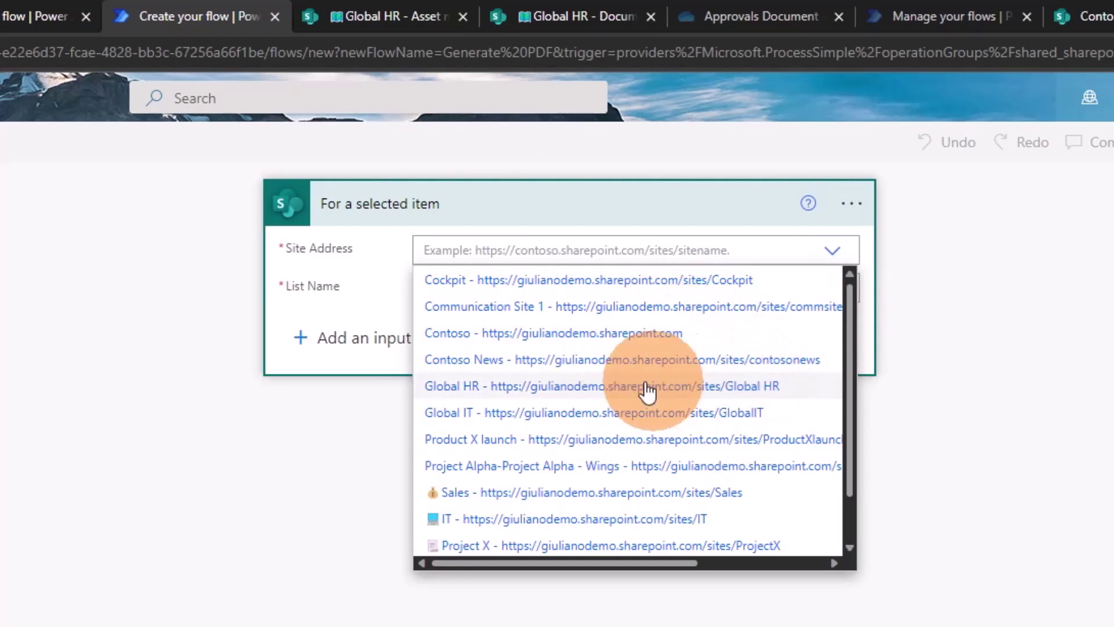
pyautogui.click(746, 388)
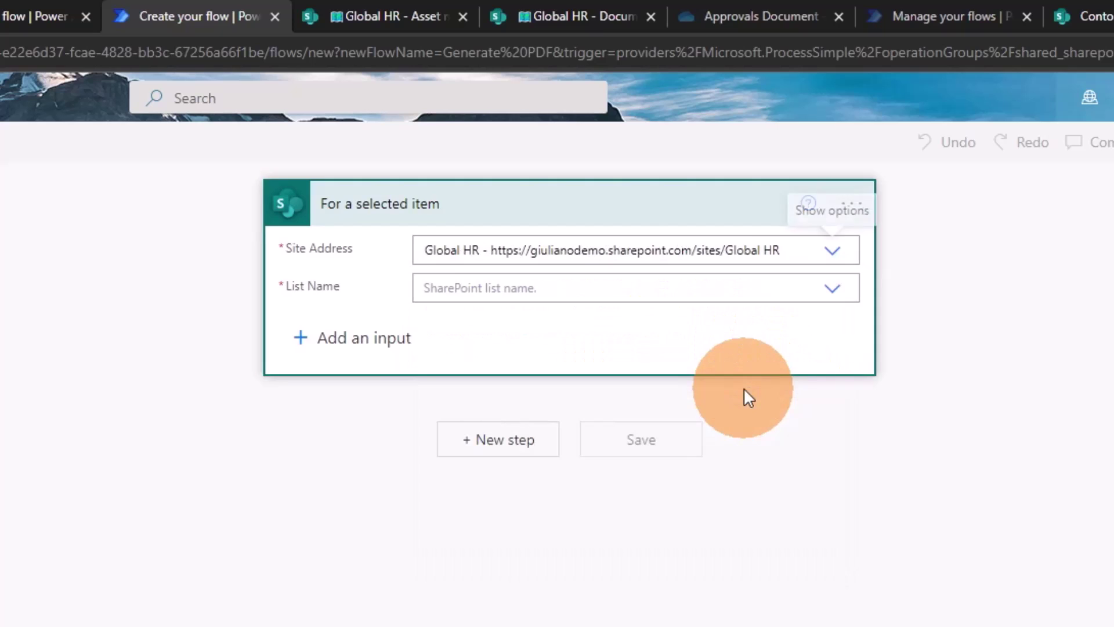
pyautogui.click(763, 338)
pyautogui.click(830, 293)
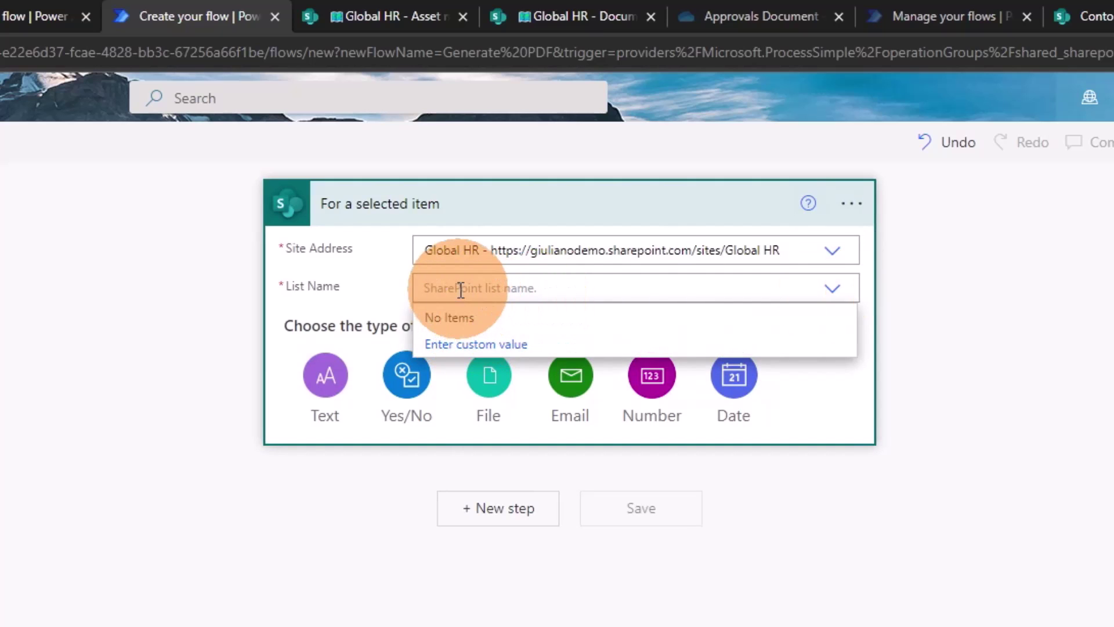
# Step: Enter the copied GlobalHR site URL as a custom Site Address in the trigger and choose the Asset manager list
pyautogui.click(835, 255)
pyautogui.scroll(-3, 701, 497)
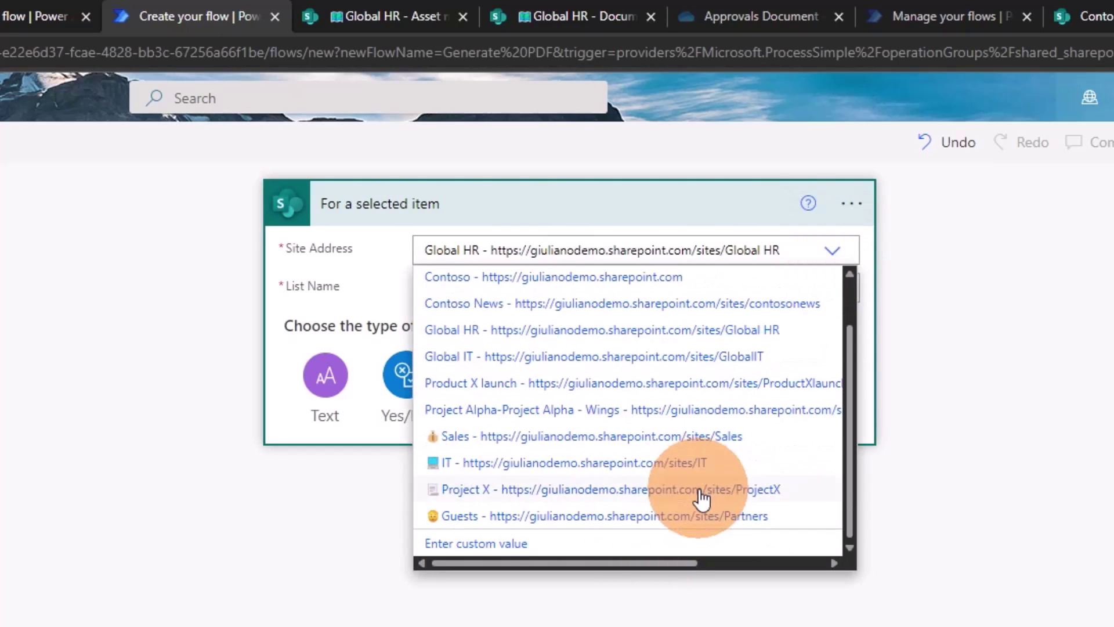
pyautogui.click(511, 549)
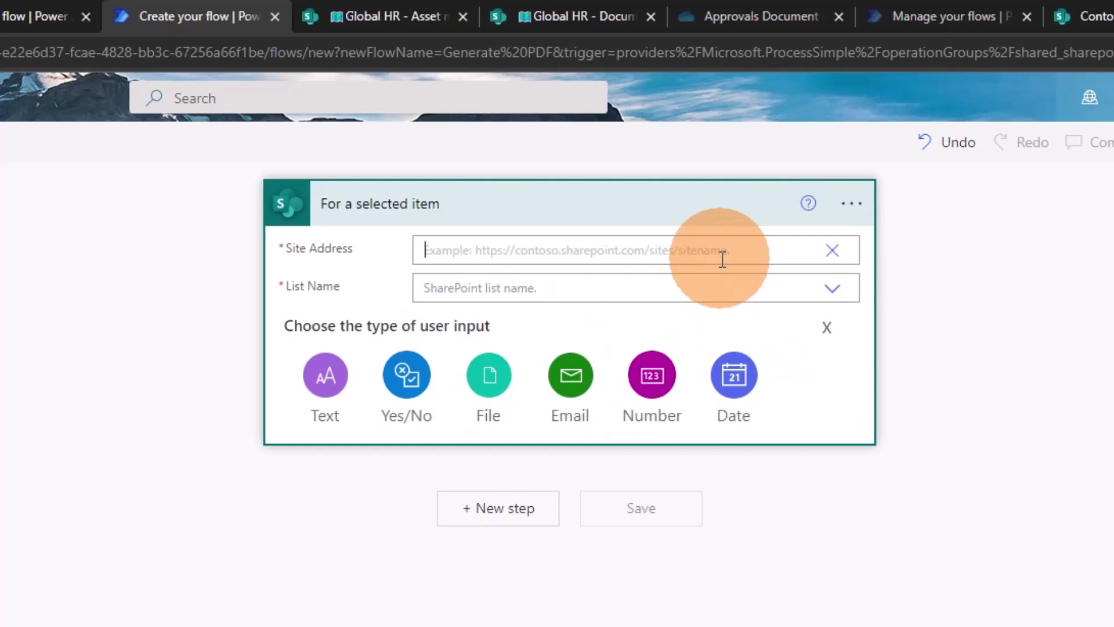
pyautogui.hotkey('ctrl', 'v')
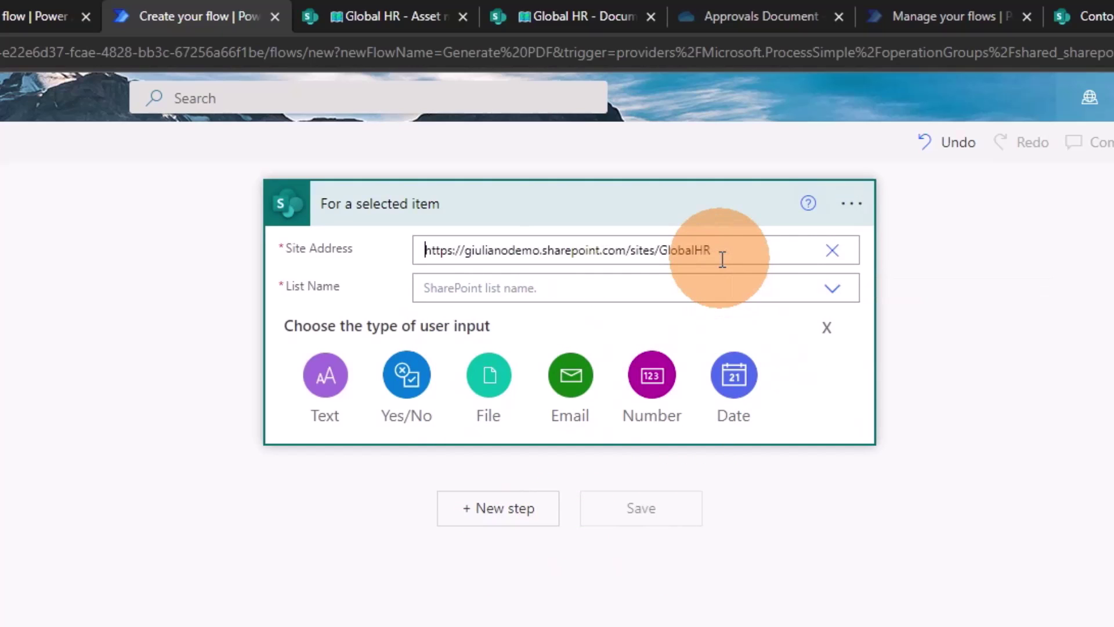
pyautogui.click(831, 292)
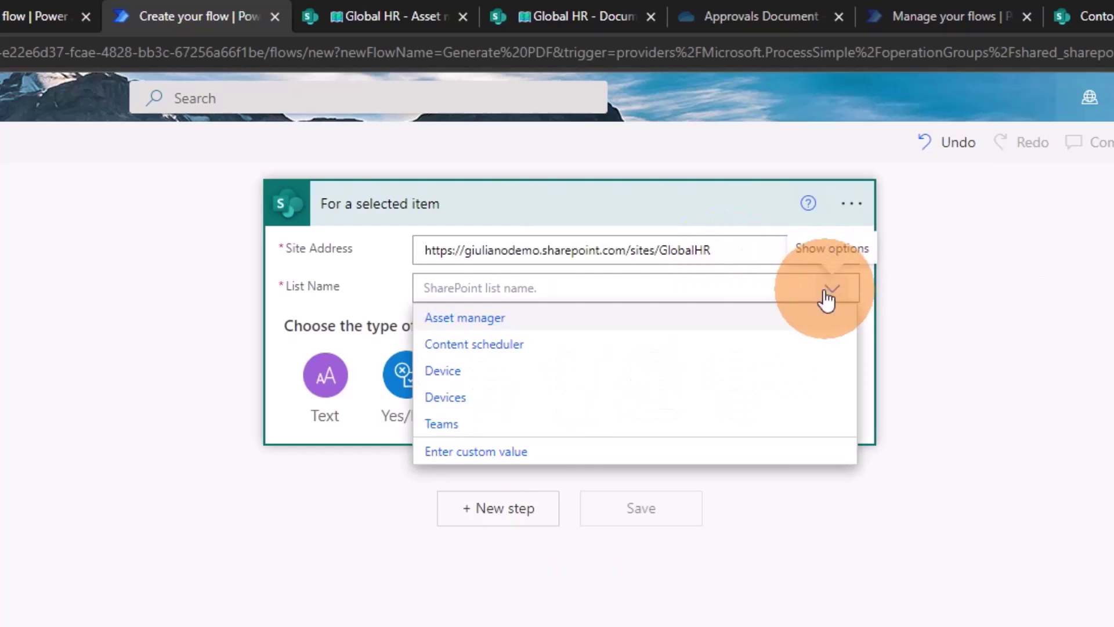
pyautogui.click(510, 321)
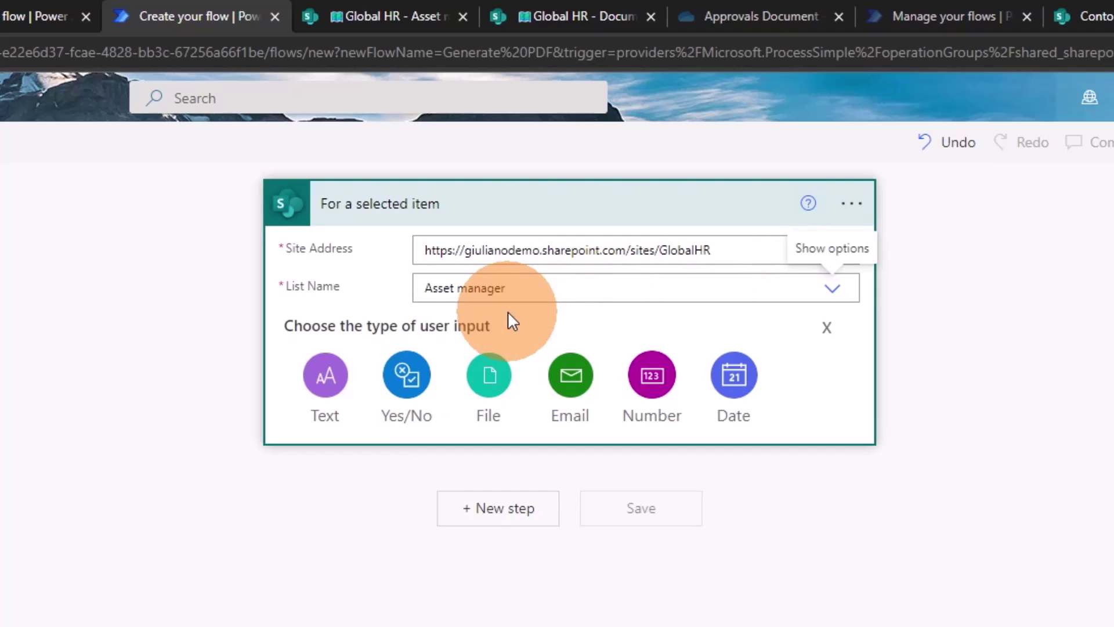
# Step: Add SharePoint's Get item action after the For a selected item trigger
pyautogui.click(460, 511)
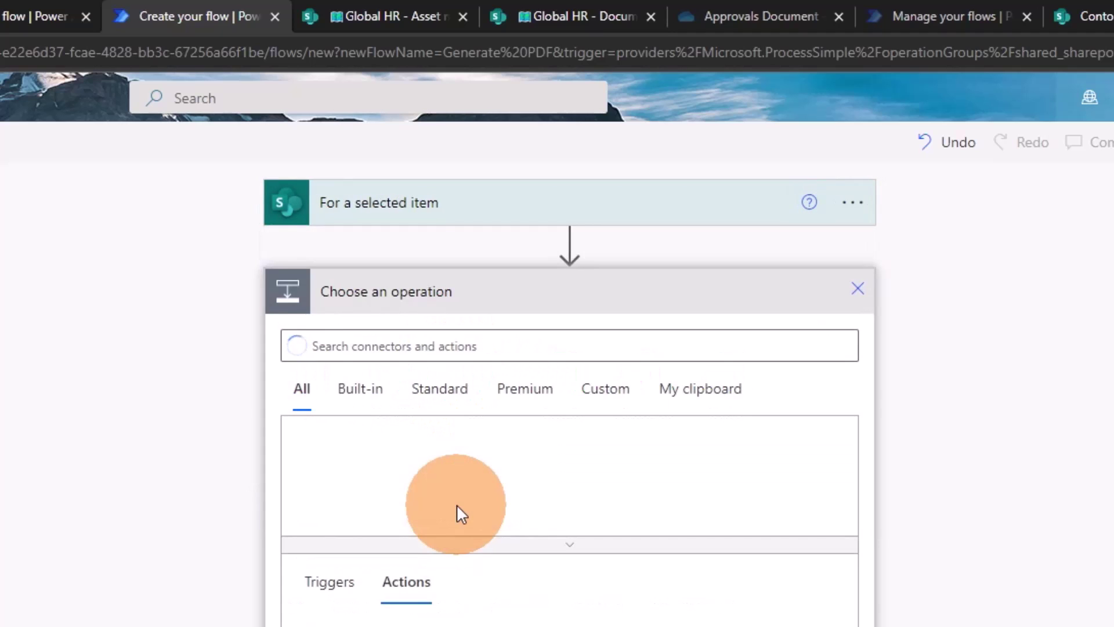
pyautogui.write('sha')
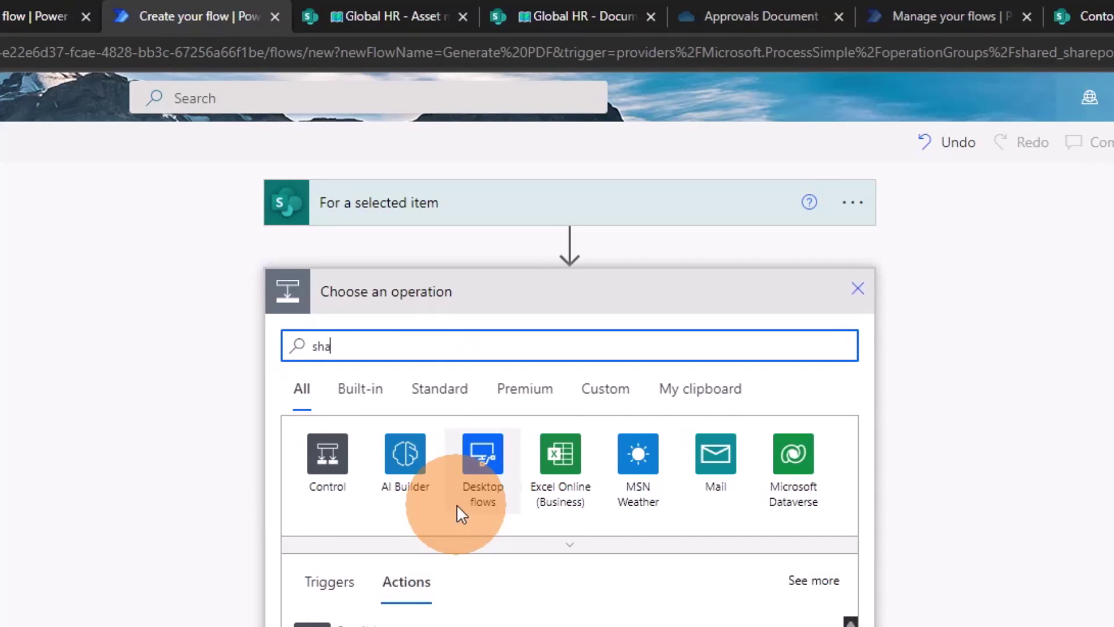
pyautogui.write('repoint')
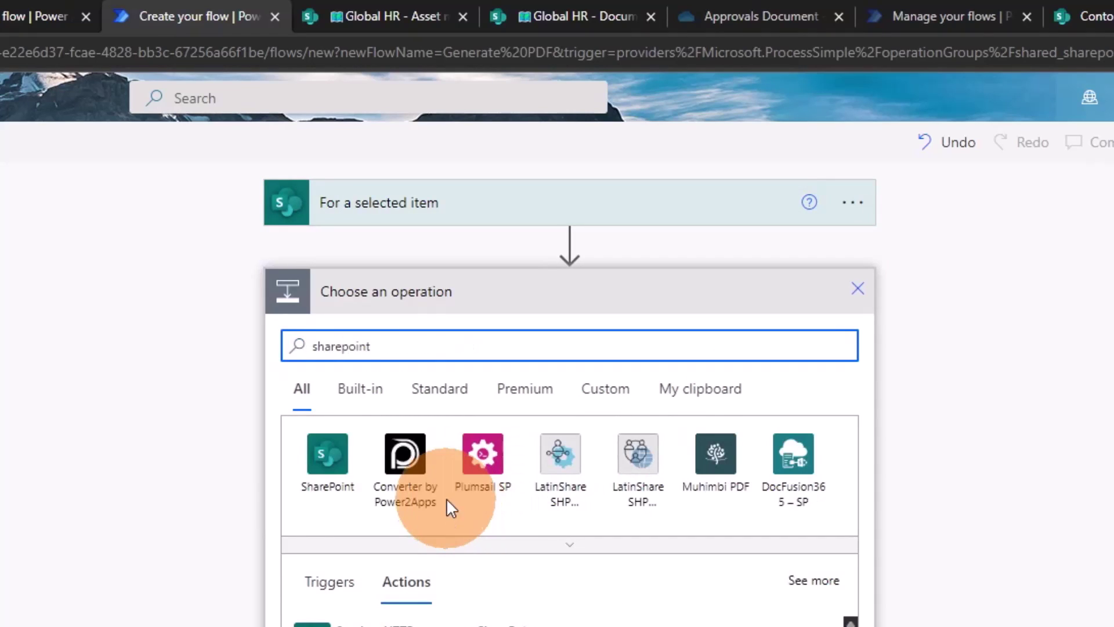
pyautogui.click(325, 456)
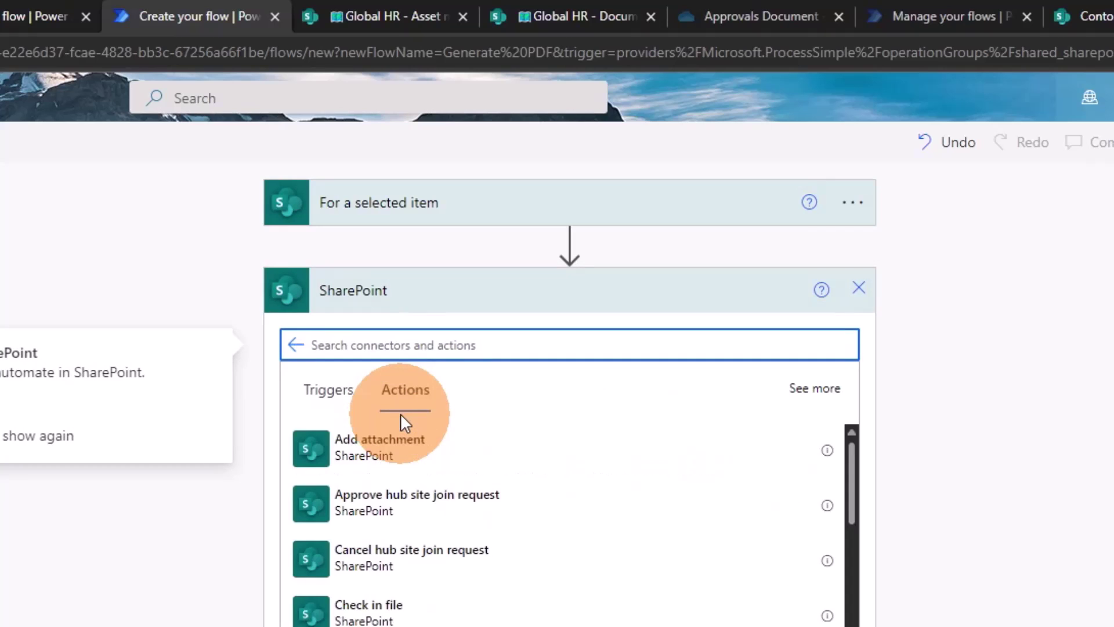
pyautogui.write('get')
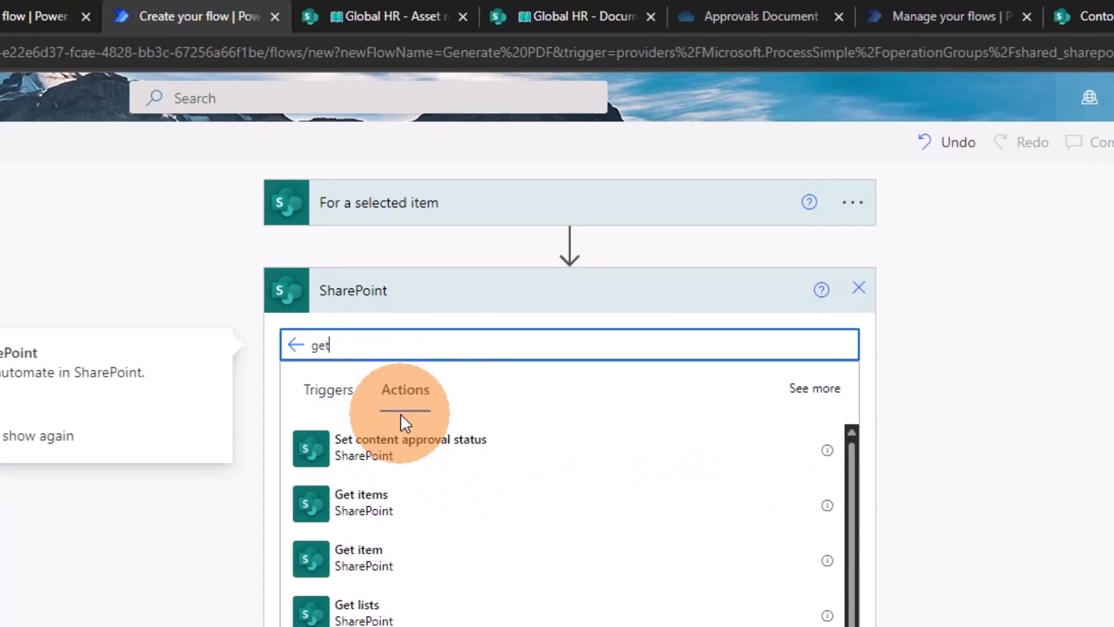
pyautogui.click(412, 554)
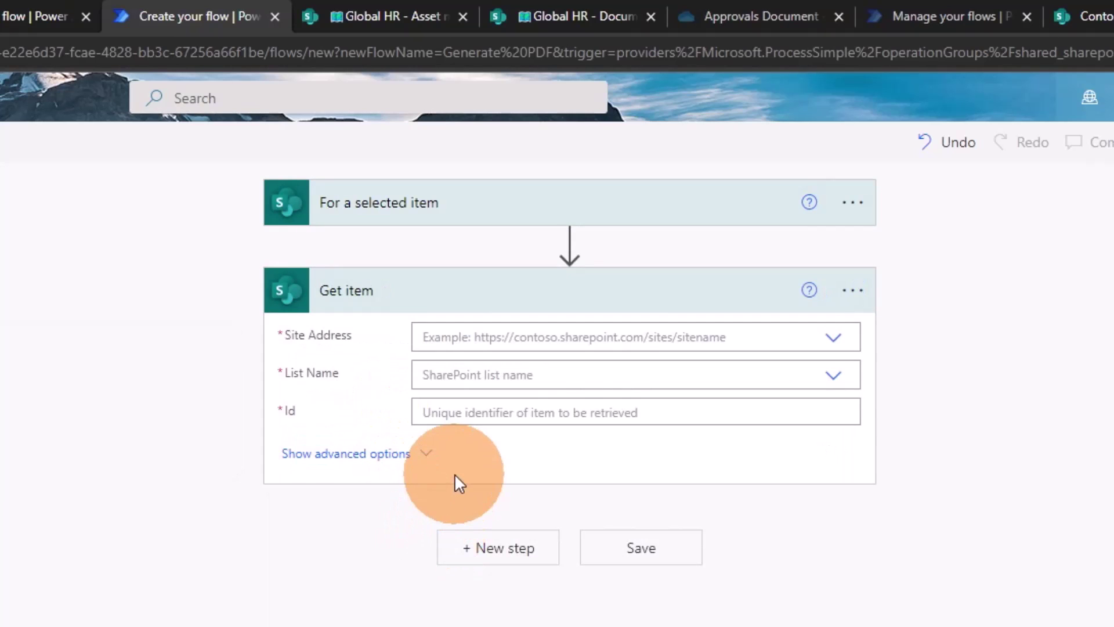
# Step: Configure Get item with the GlobalHR site URL as custom value, the Asset manager list and the trigger's ID as Id
pyautogui.click(834, 342)
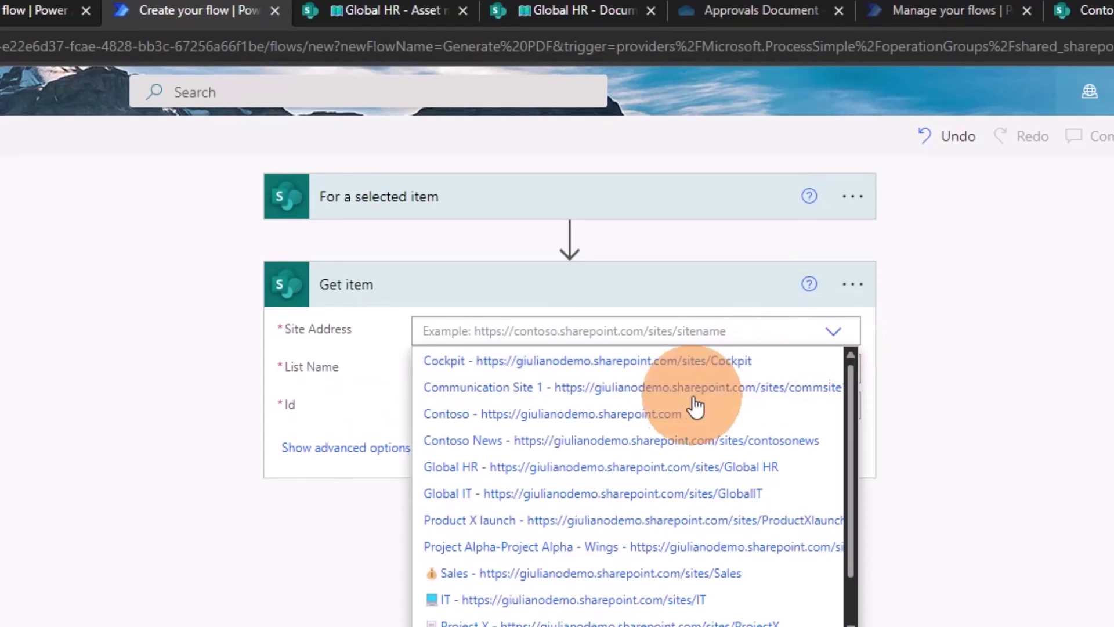
pyautogui.scroll(-4, 598, 552)
pyautogui.click(579, 531)
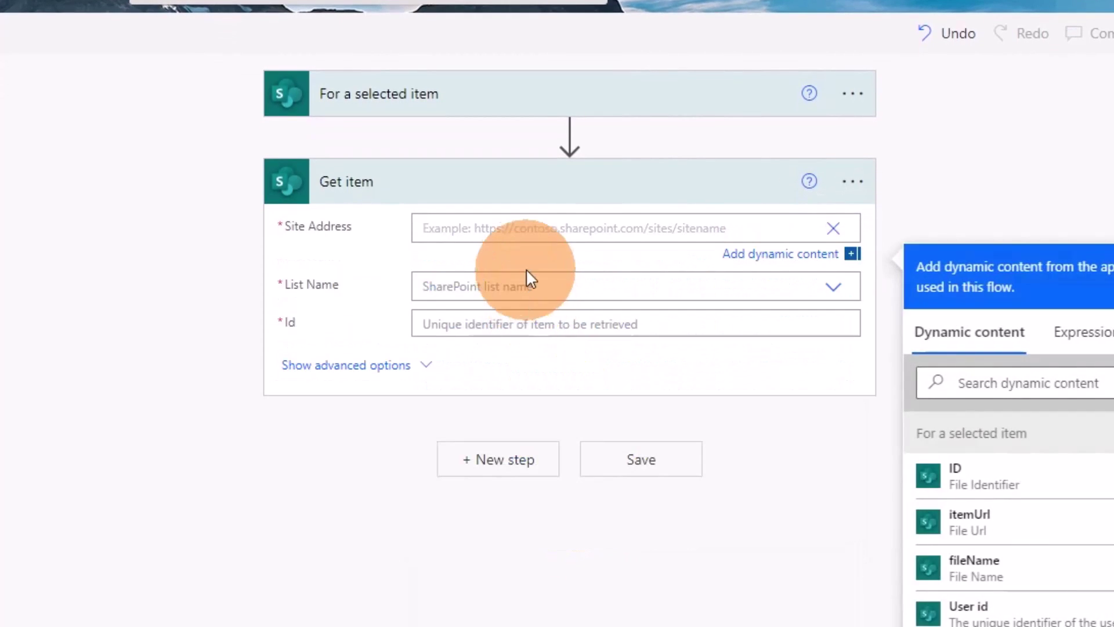
pyautogui.write('https://giulianodemo.sharepoint.com/sites/GlobalHR')
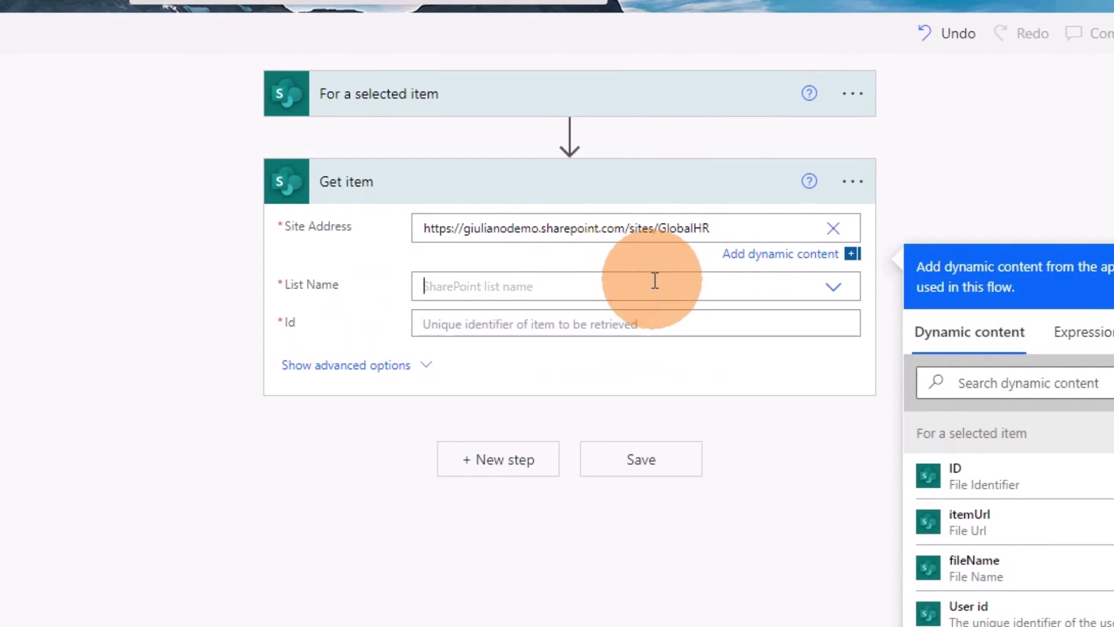
pyautogui.click(654, 281)
pyautogui.click(509, 306)
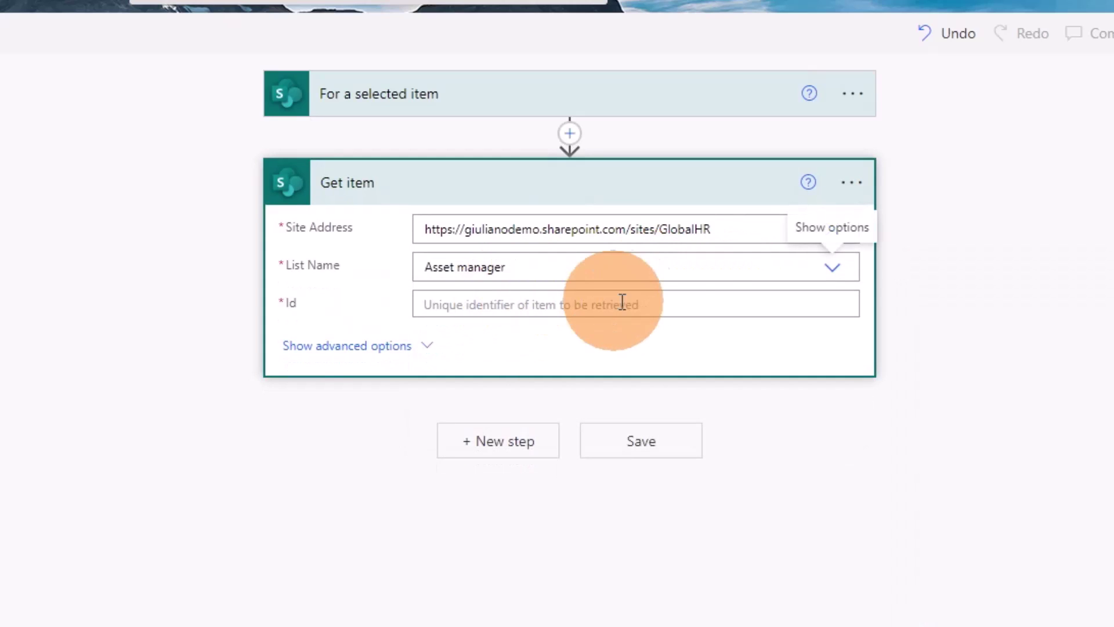
pyautogui.click(801, 303)
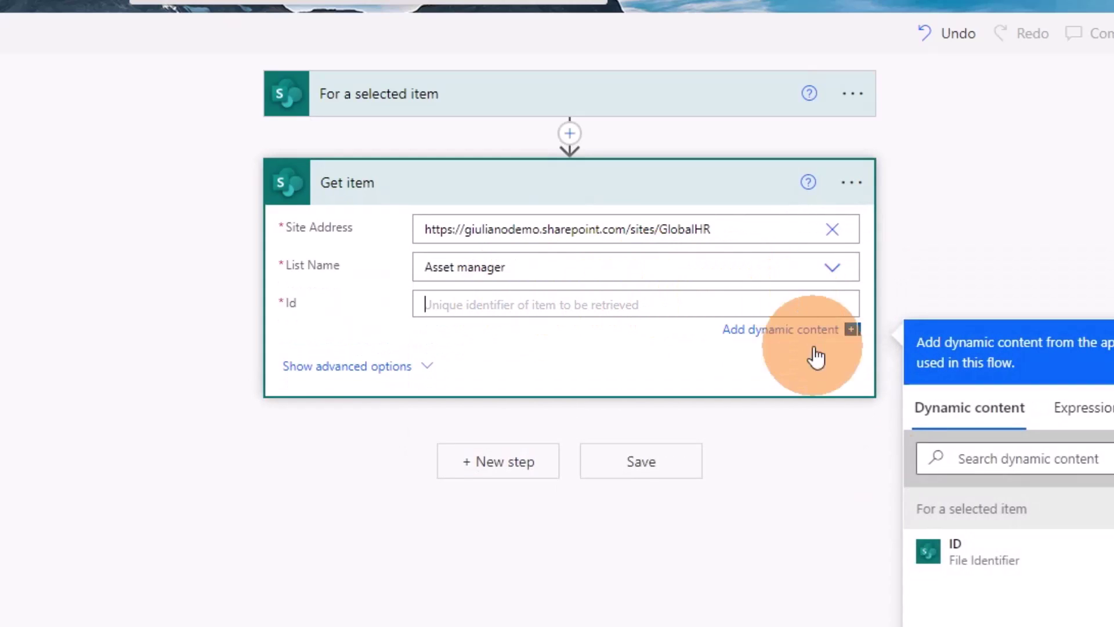
pyautogui.click(989, 566)
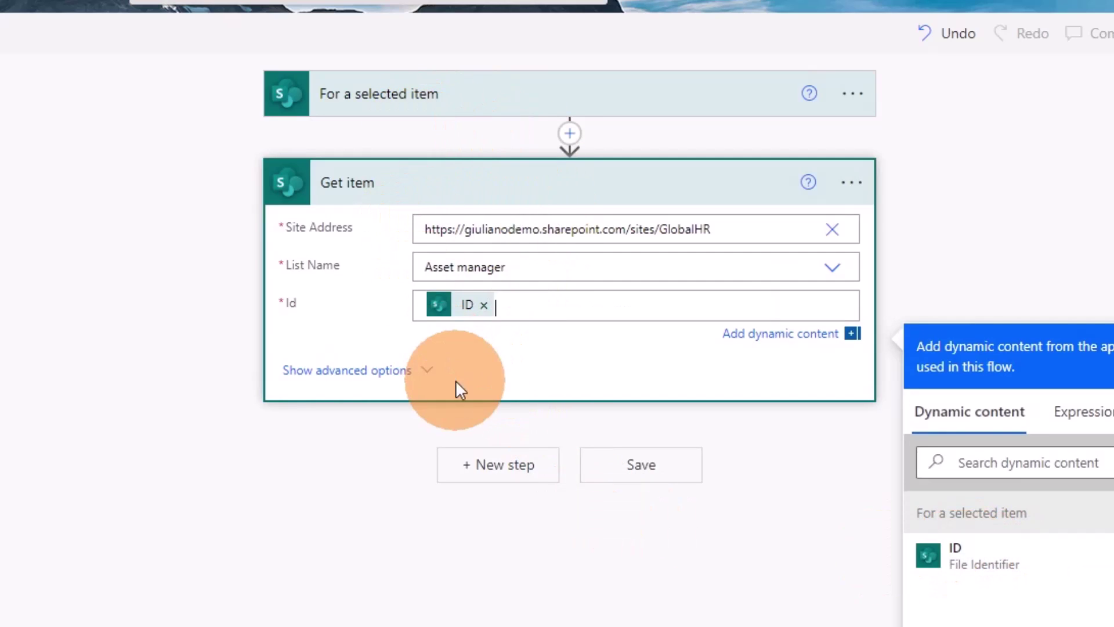
pyautogui.click(513, 350)
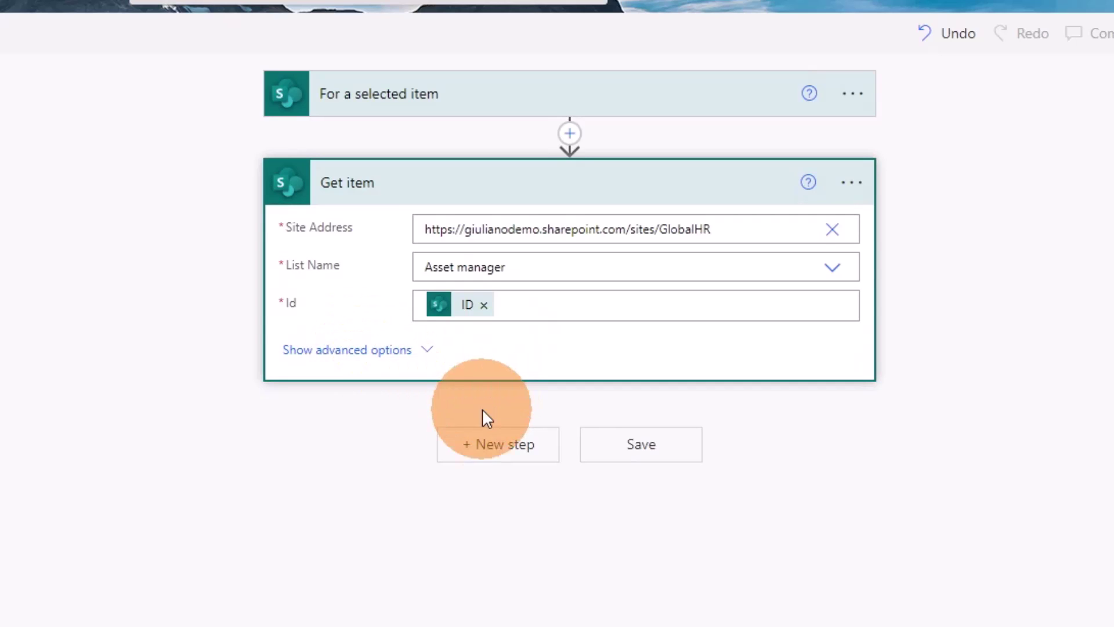
# Step: Add a Compose action after Get item and paste the asset assignment HTML with its Title, owner and serial number fields into Inputs
pyautogui.click(474, 446)
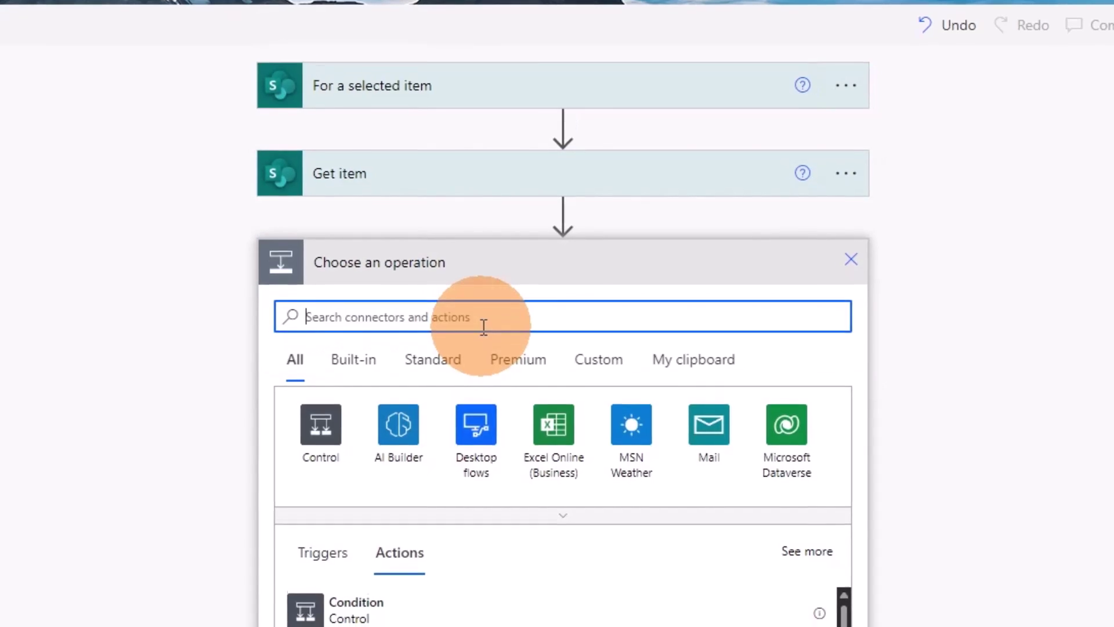
pyautogui.scroll(-2, 486, 316)
pyautogui.write('compose')
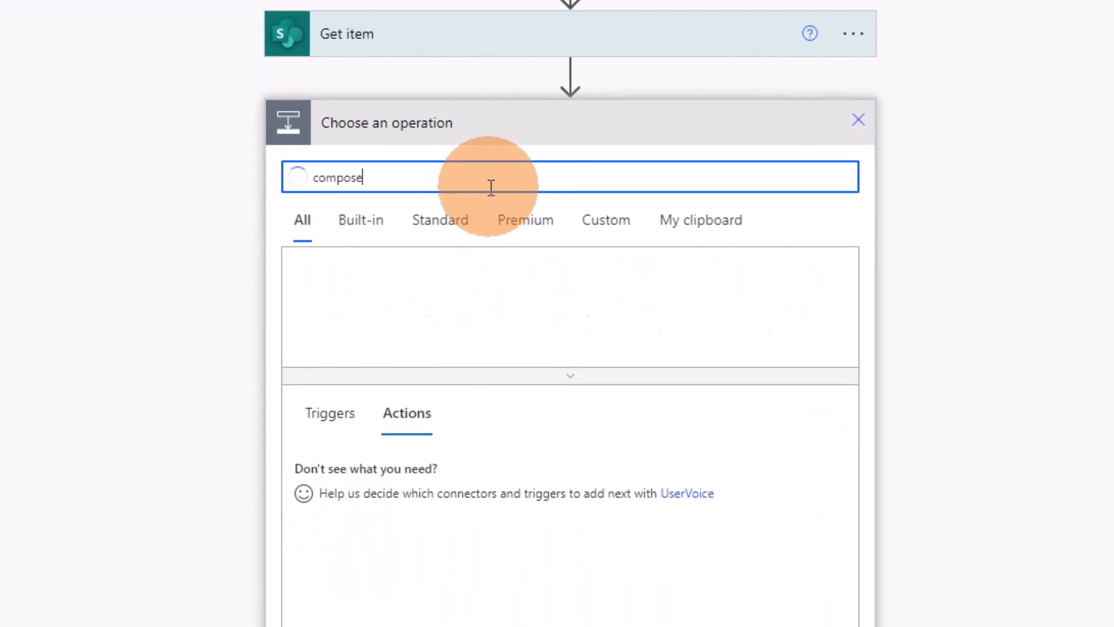
pyautogui.click(360, 482)
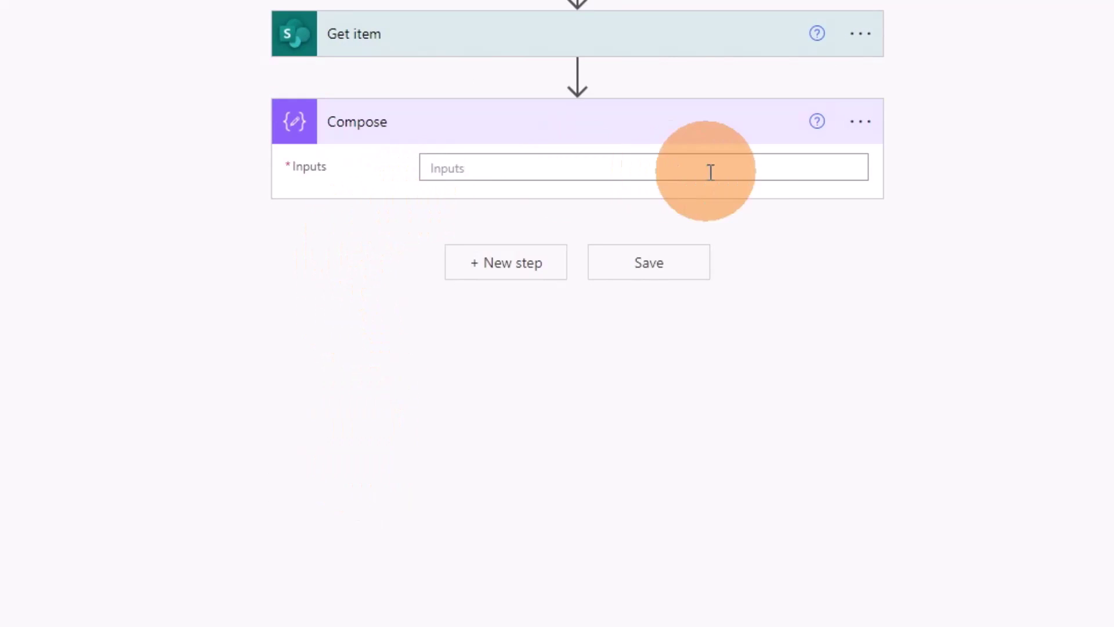
pyautogui.click(740, 169)
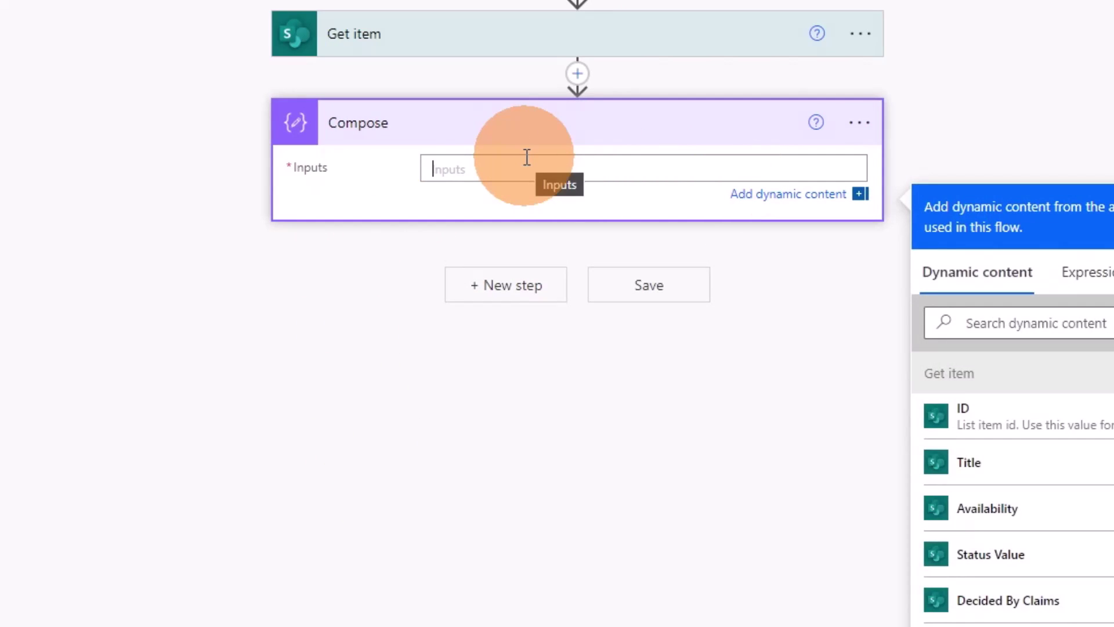
pyautogui.hotkey('ctrl', 'v')
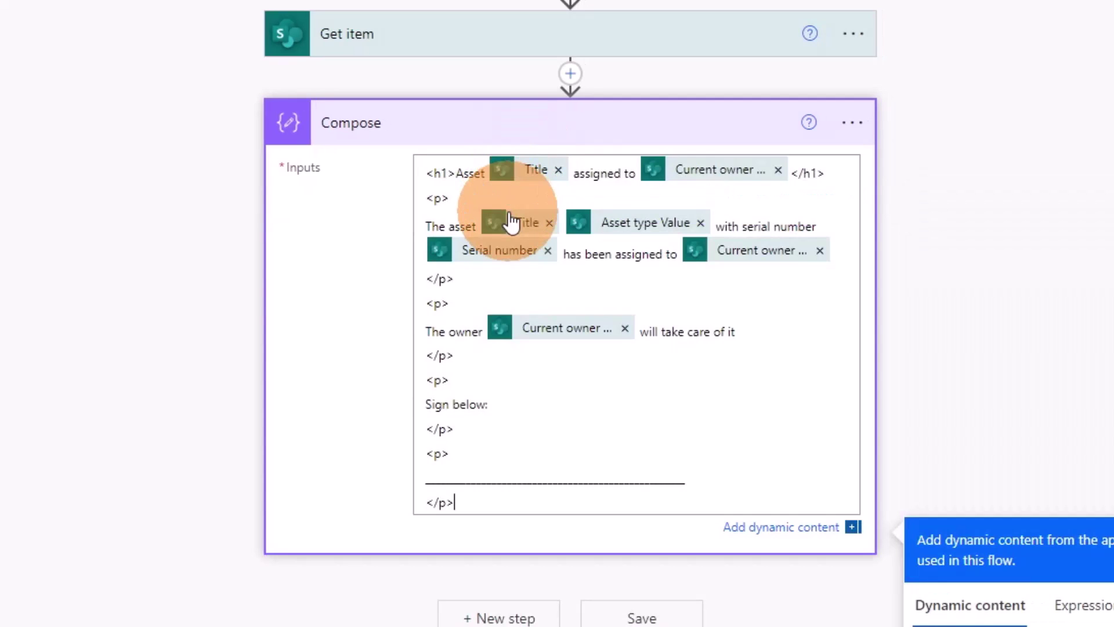
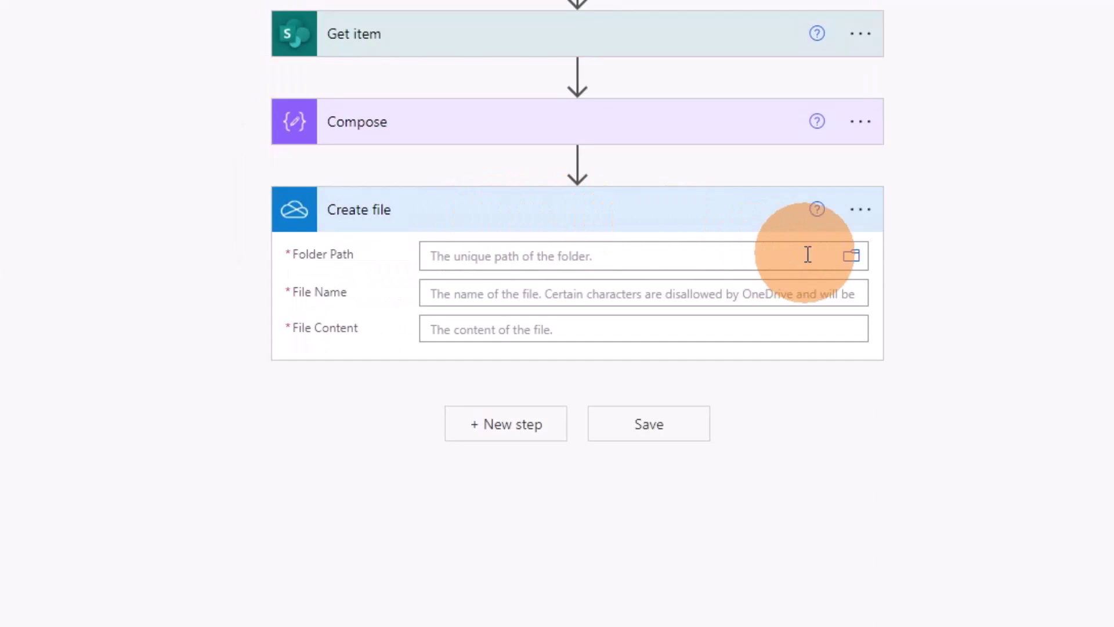
# Step: In the OneDrive Create file action, set Folder Path to /Approvals Document/ and File Name to Get item's ID followed by .html
pyautogui.click(704, 255)
pyautogui.write('/Approvals Document/')
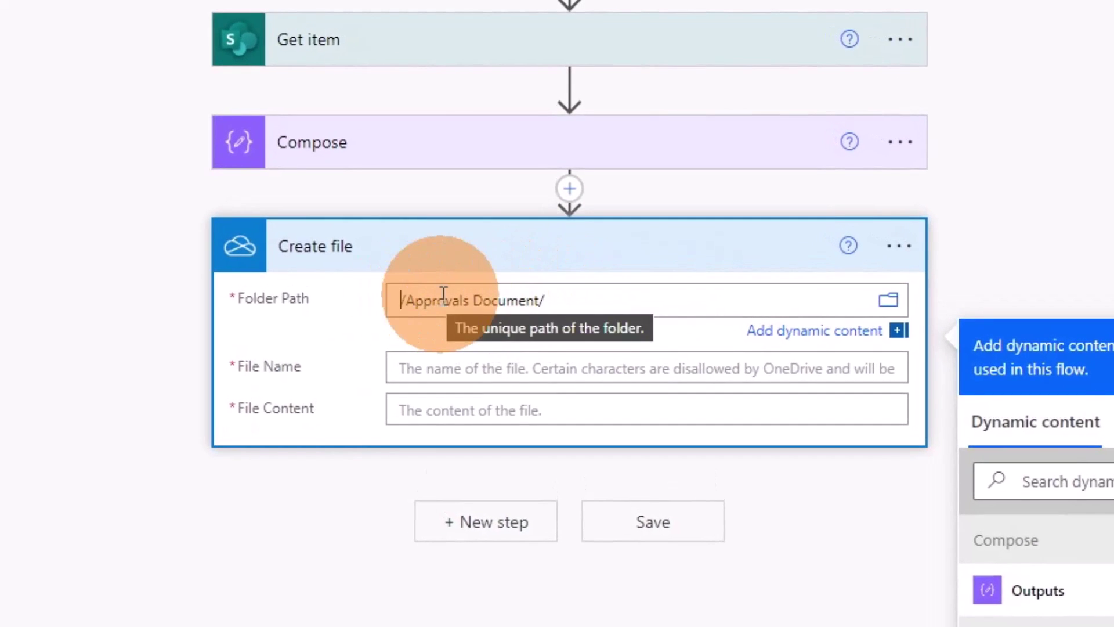
pyautogui.press('Home')
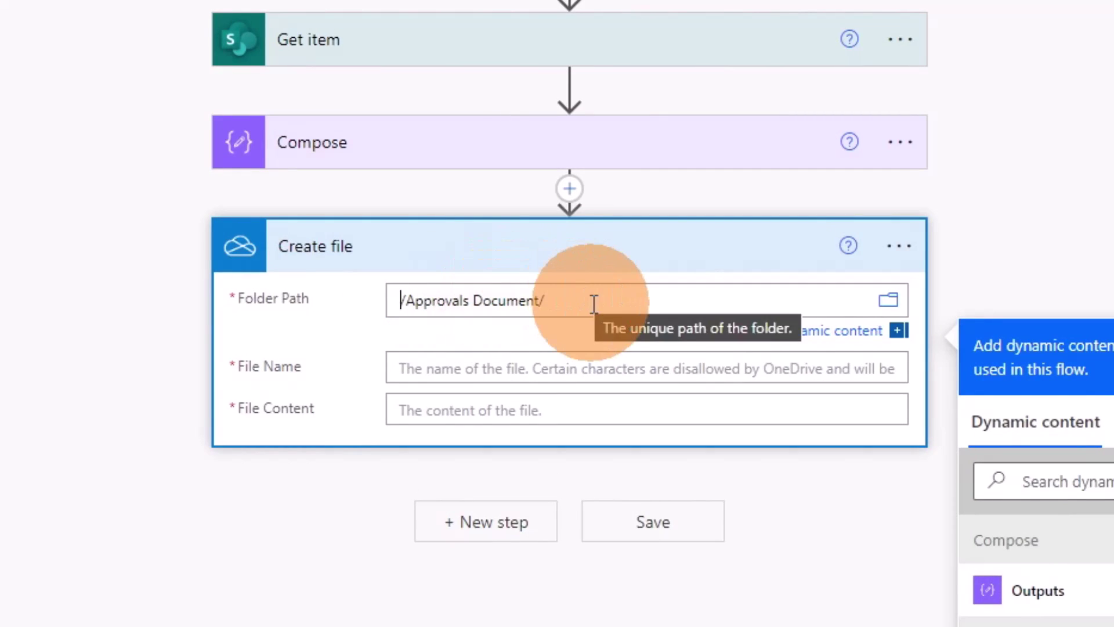
pyautogui.click(487, 368)
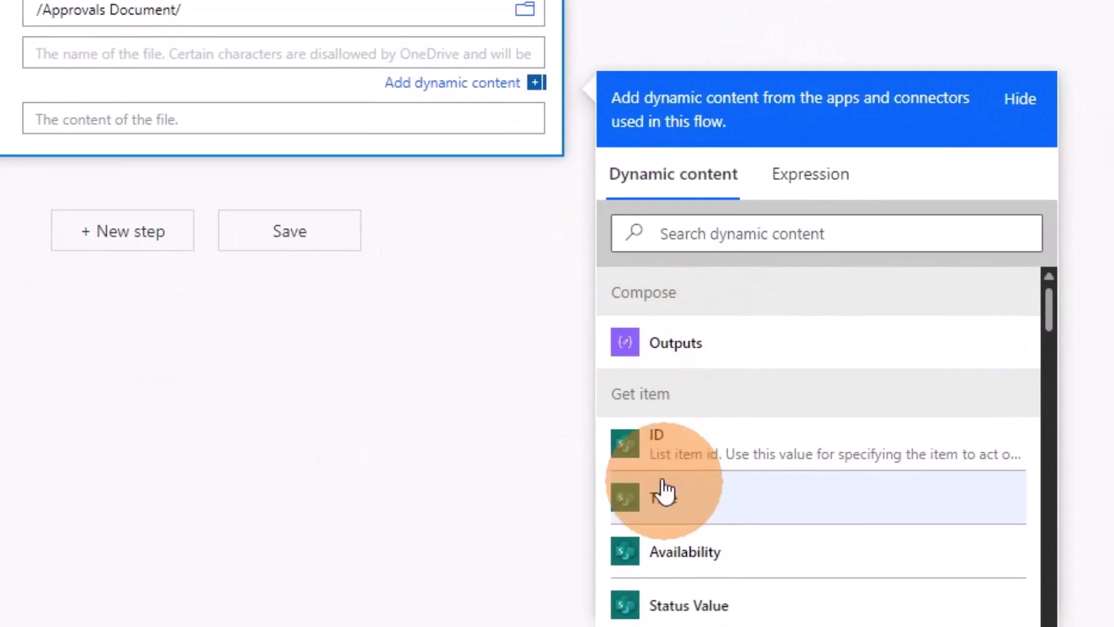
pyautogui.click(646, 455)
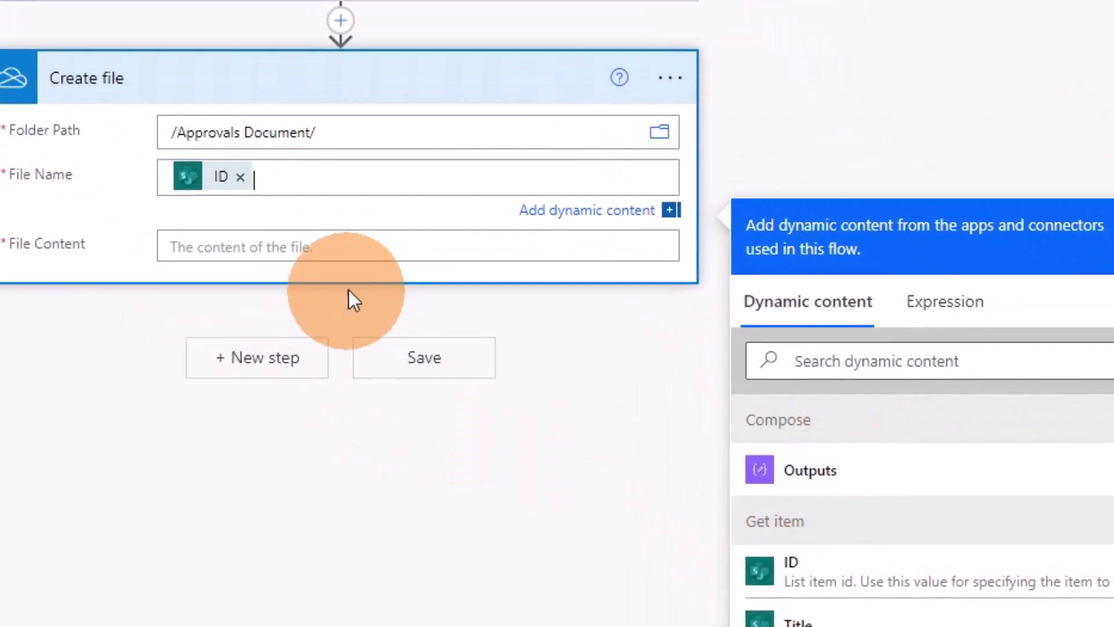
pyautogui.write('.html')
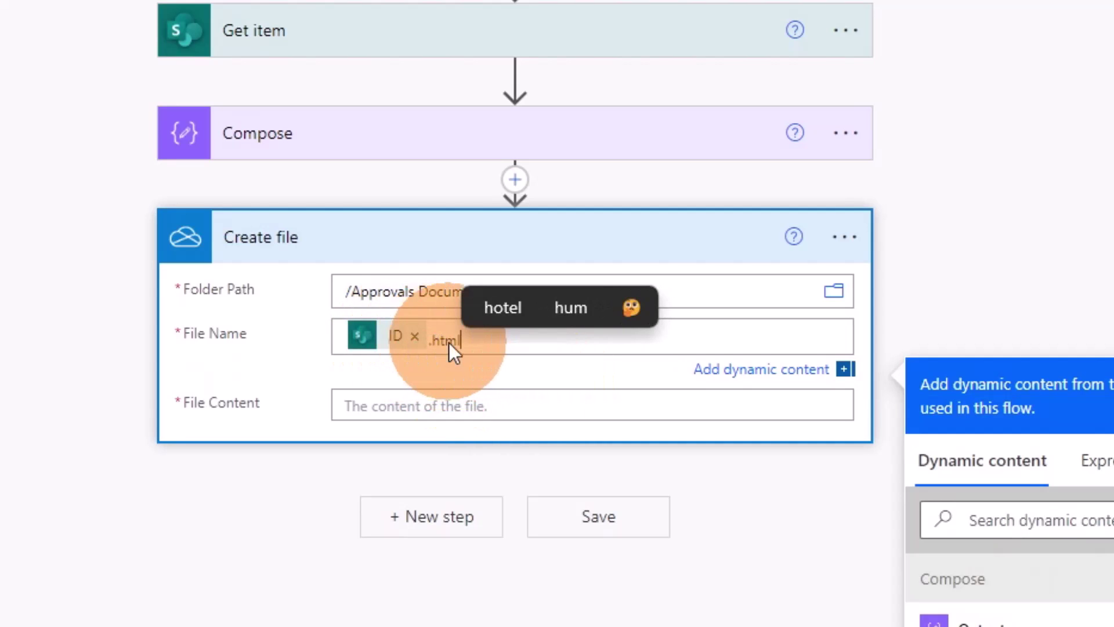
# Step: Set Create file's File Content to Compose's Outputs and add OneDrive for Business's Convert file (preview) action after it
pyautogui.click(400, 408)
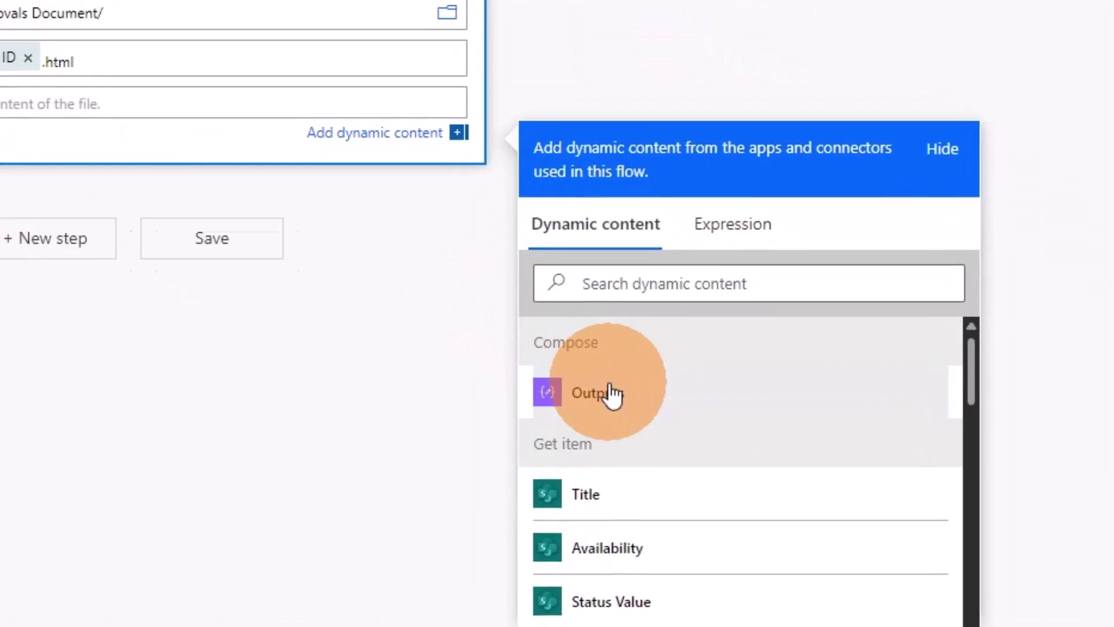
pyautogui.click(981, 622)
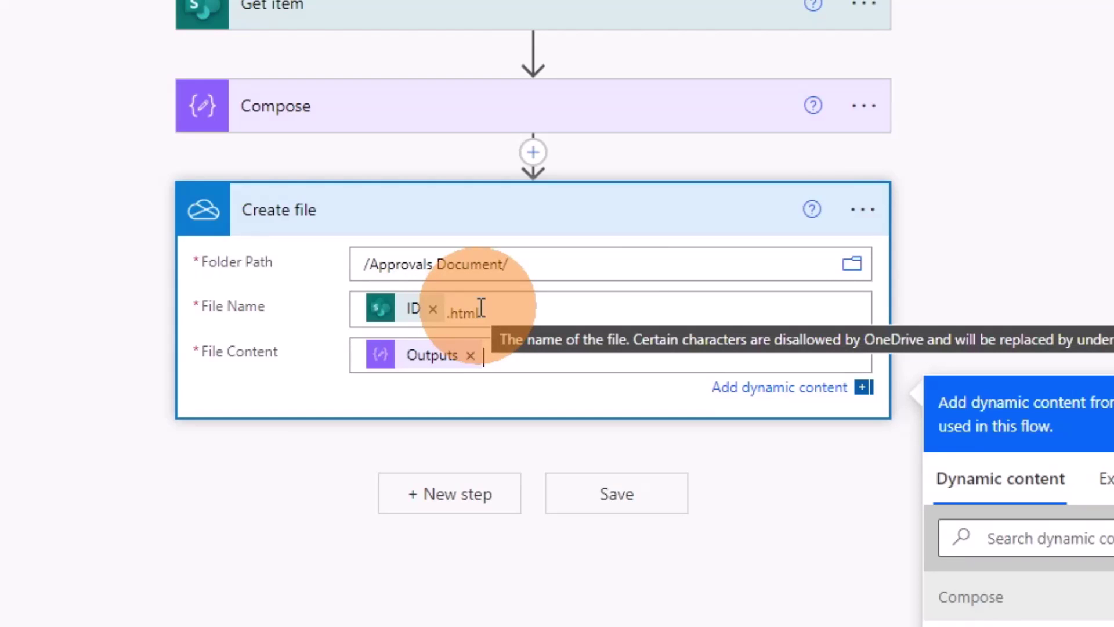
pyautogui.click(424, 504)
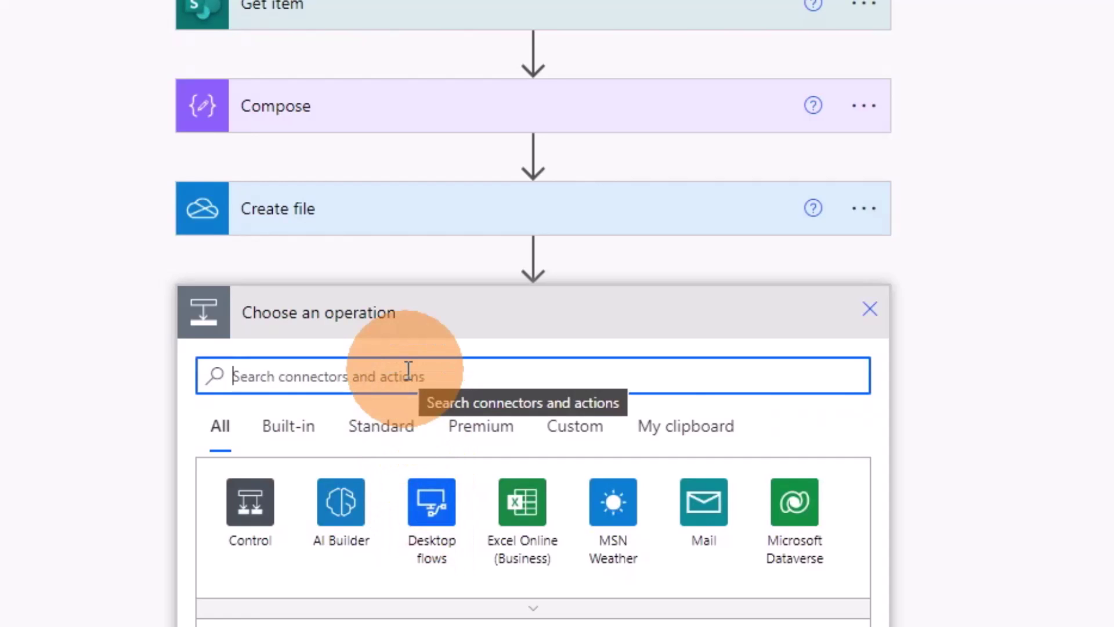
pyautogui.write('onedrive')
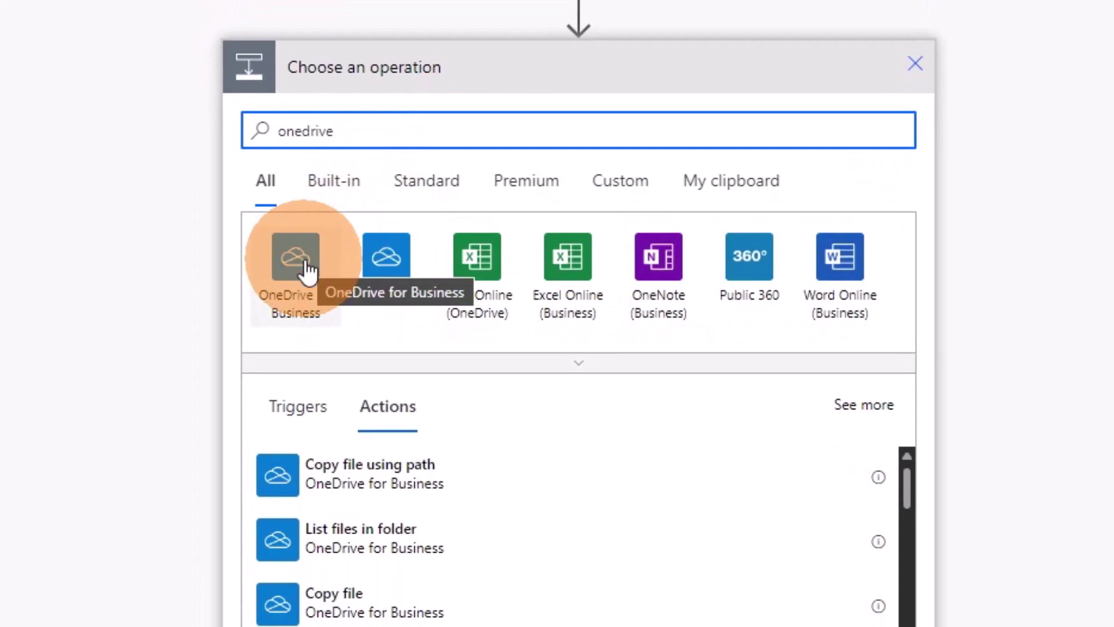
pyautogui.click(302, 266)
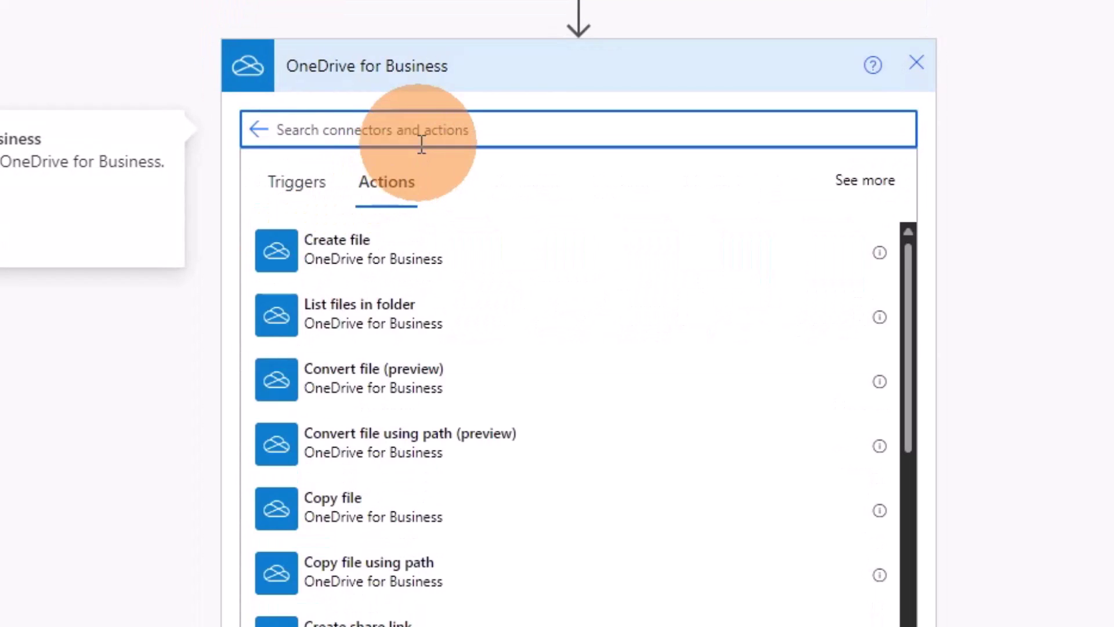
pyautogui.write('d')
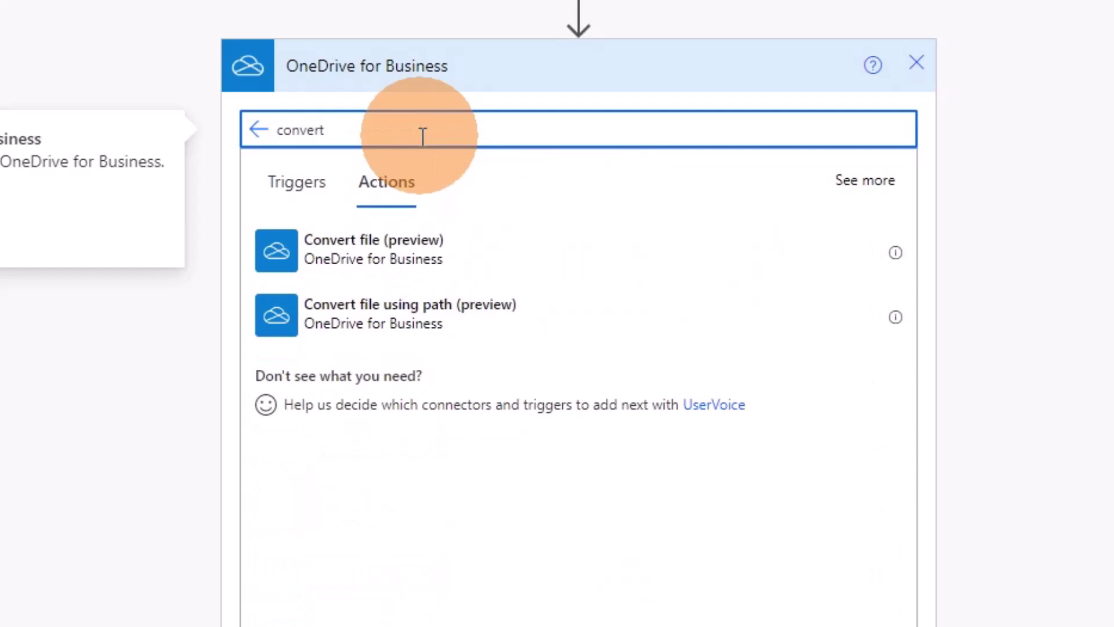
pyautogui.click(450, 255)
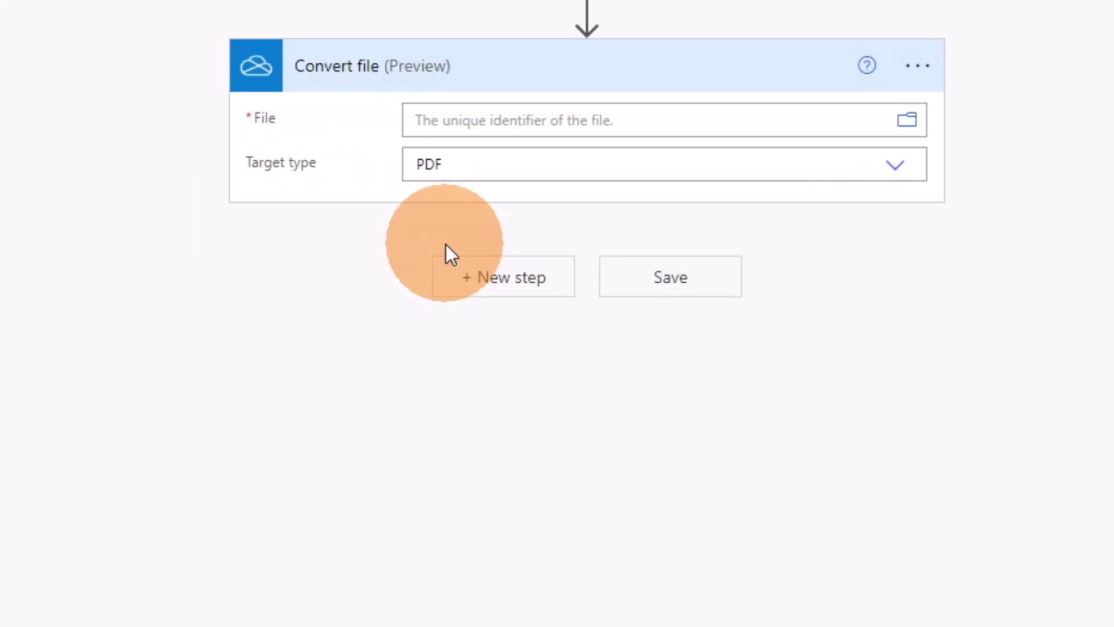
# Step: Configure Convert file with Create file's Id as File and PDF as the Target type
pyautogui.click(640, 116)
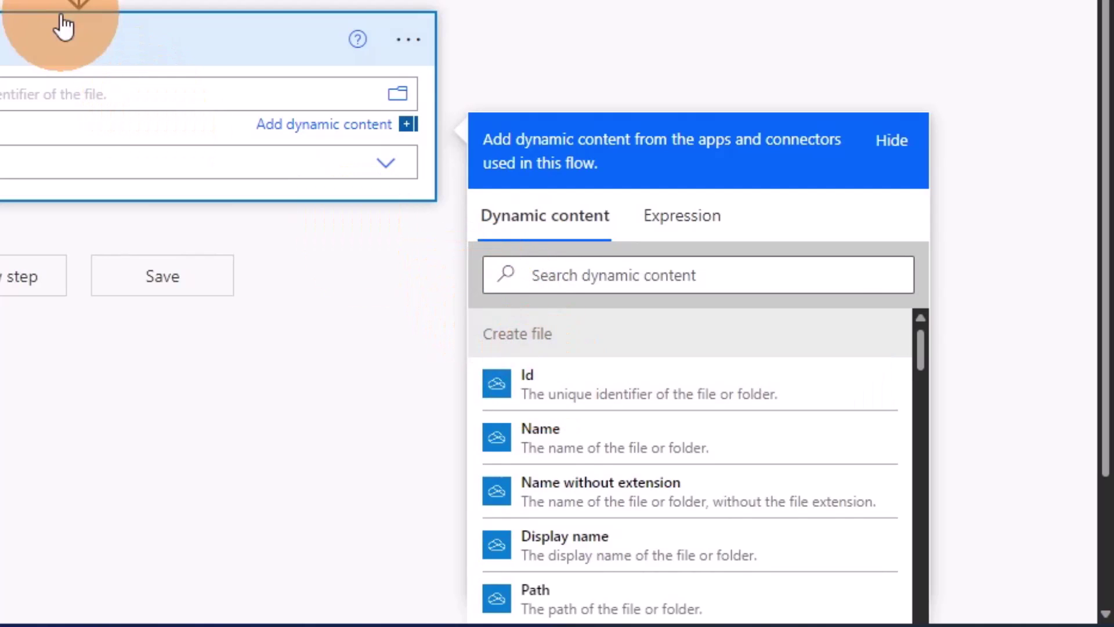
pyautogui.click(582, 396)
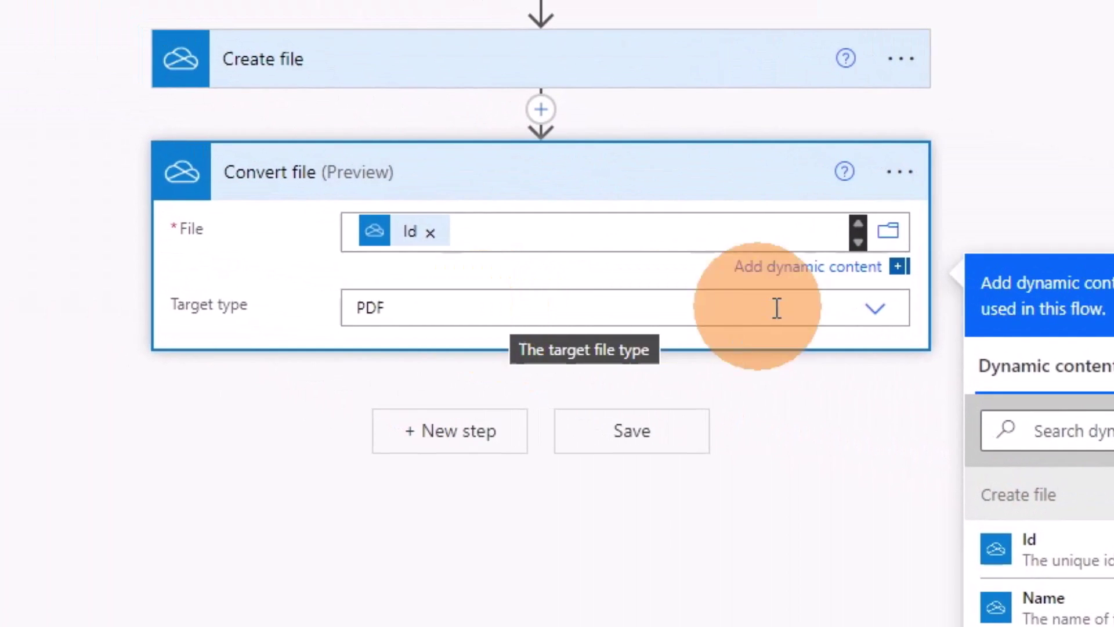
pyautogui.click(870, 316)
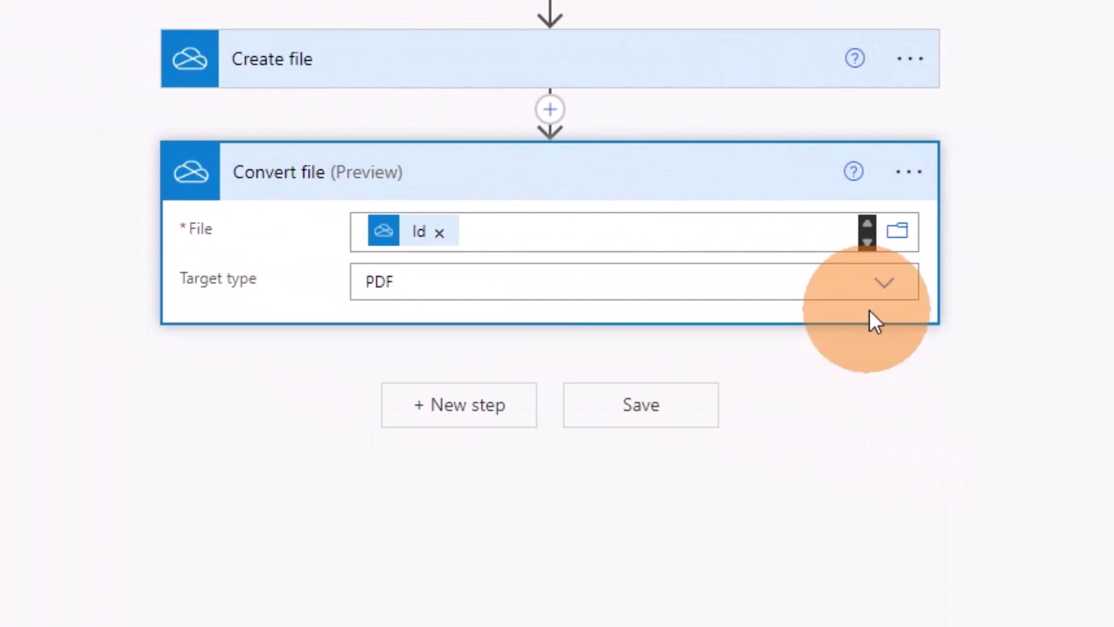
pyautogui.click(885, 284)
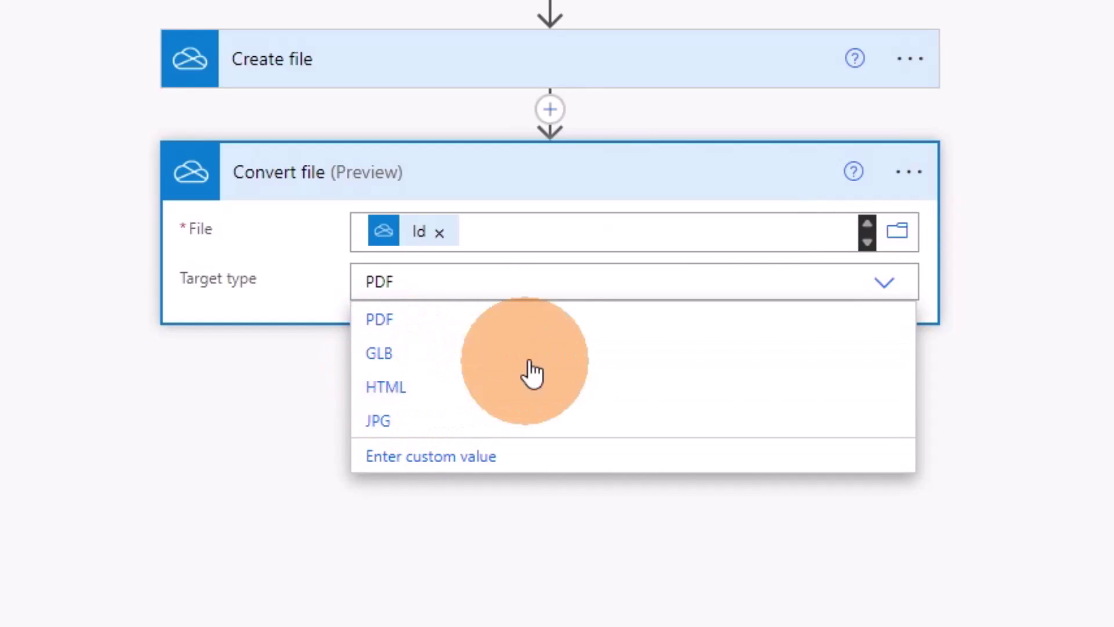
pyautogui.click(517, 318)
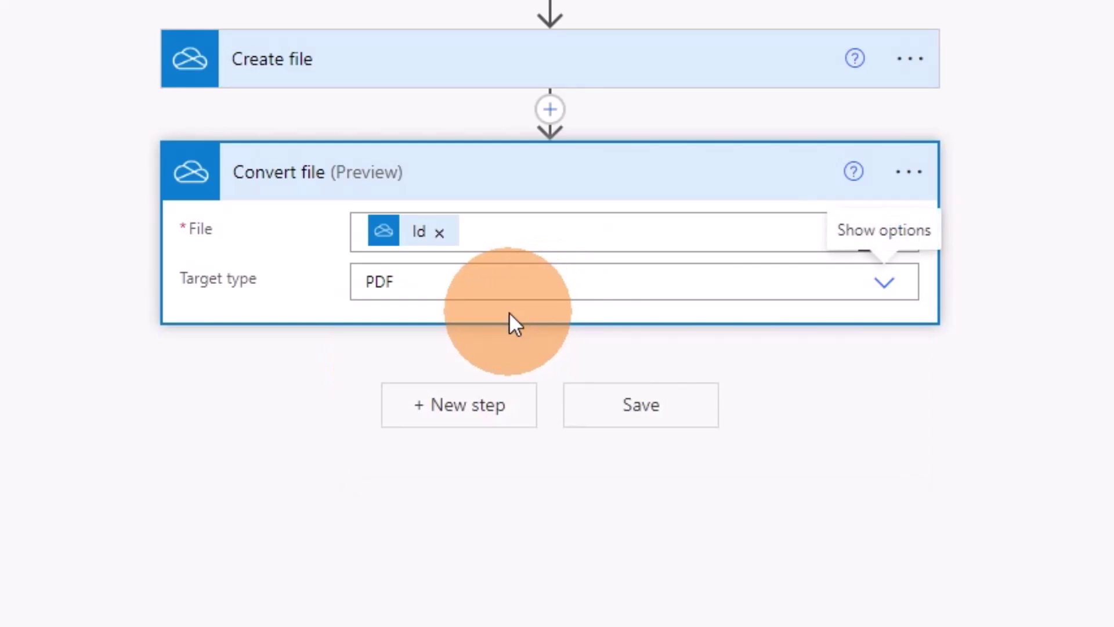
# Step: Add a second OneDrive for Business Create file action after Convert file
pyautogui.click(422, 414)
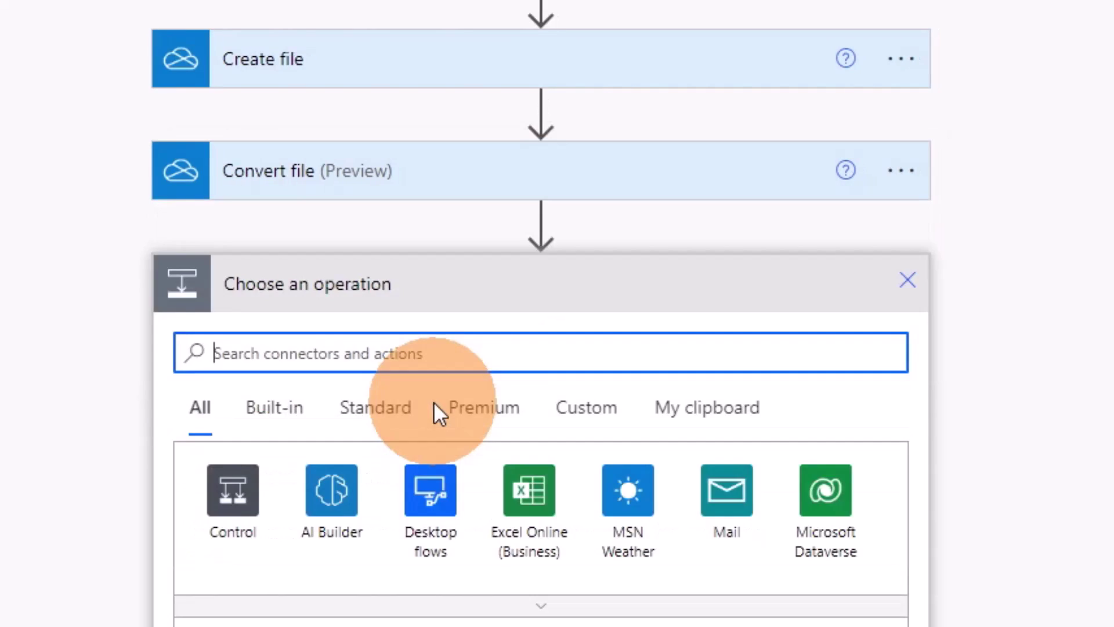
pyautogui.write('onedrive')
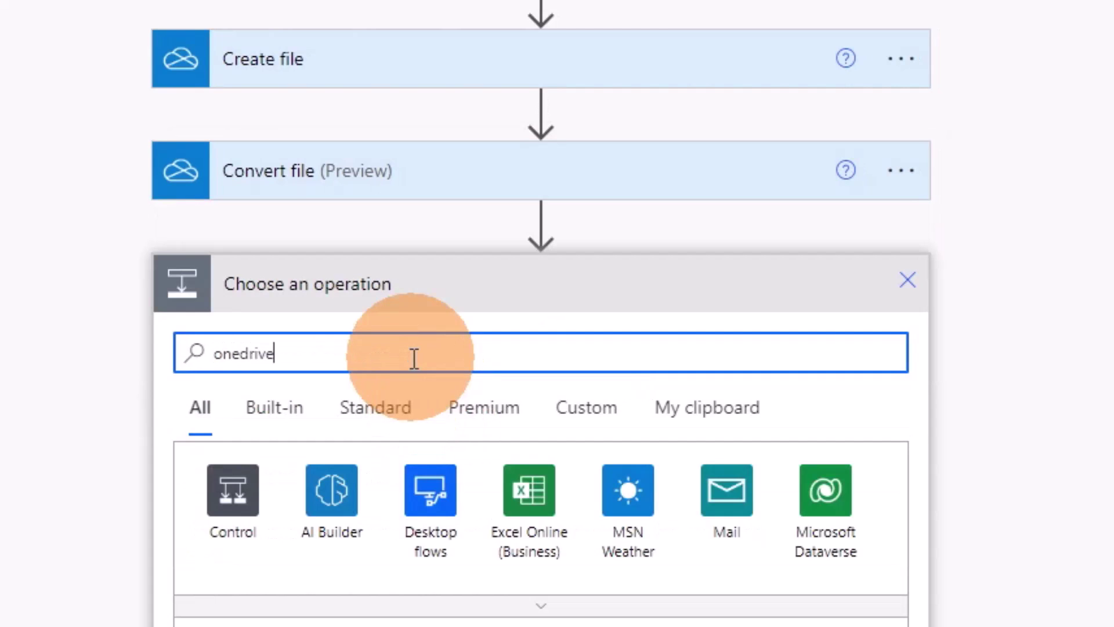
pyautogui.click(223, 482)
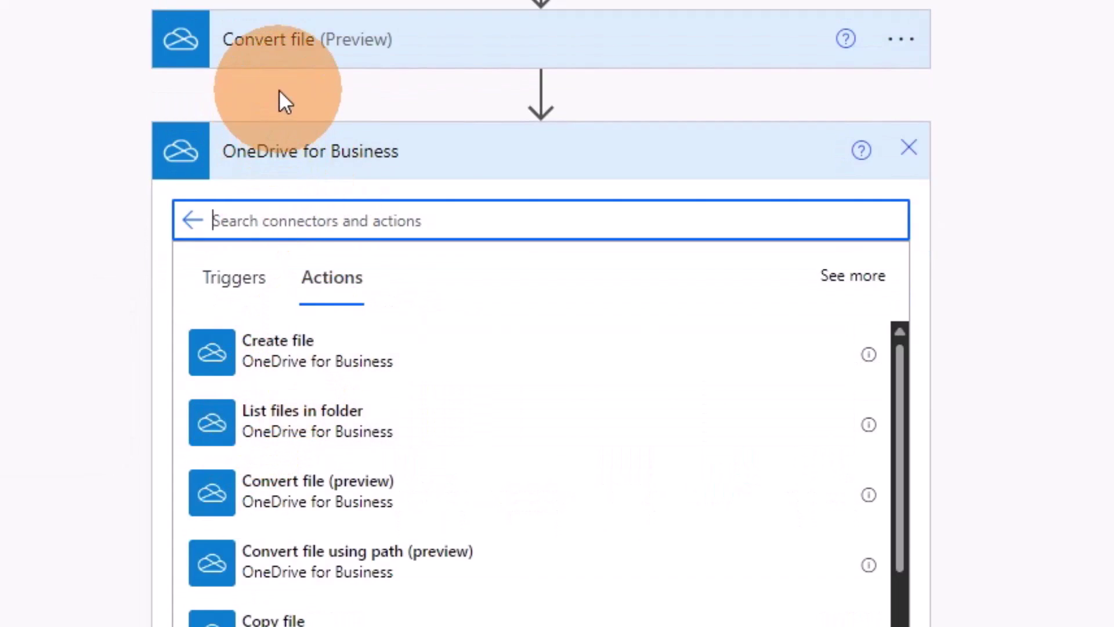
pyautogui.click(366, 364)
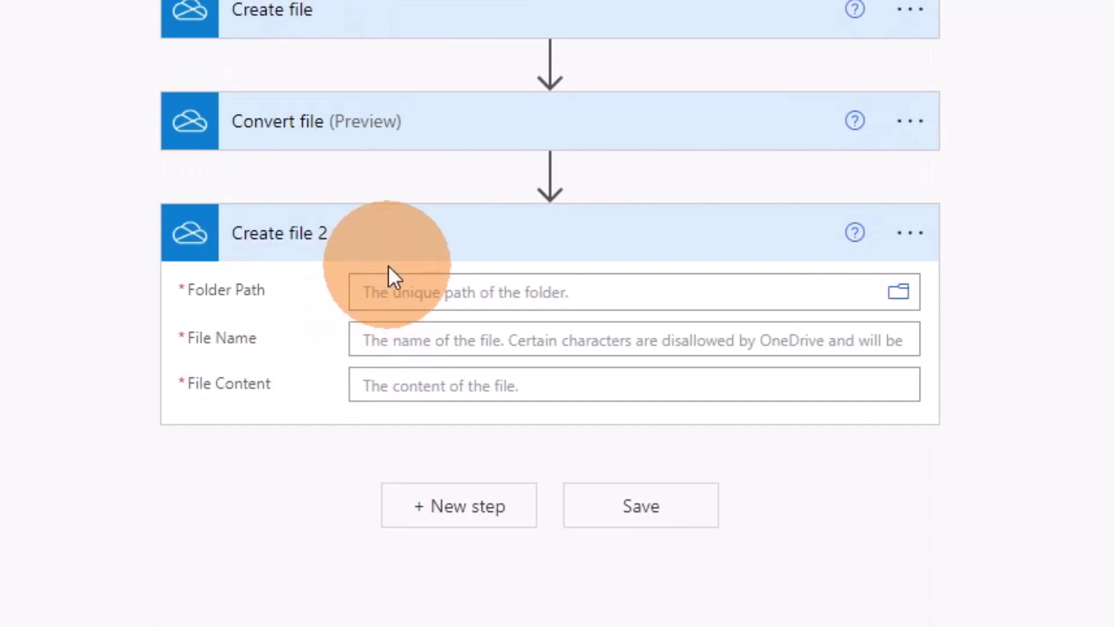
# Step: Rename the new Create file action after Convert file as Create file PDF
pyautogui.click(909, 235)
pyautogui.click(1008, 273)
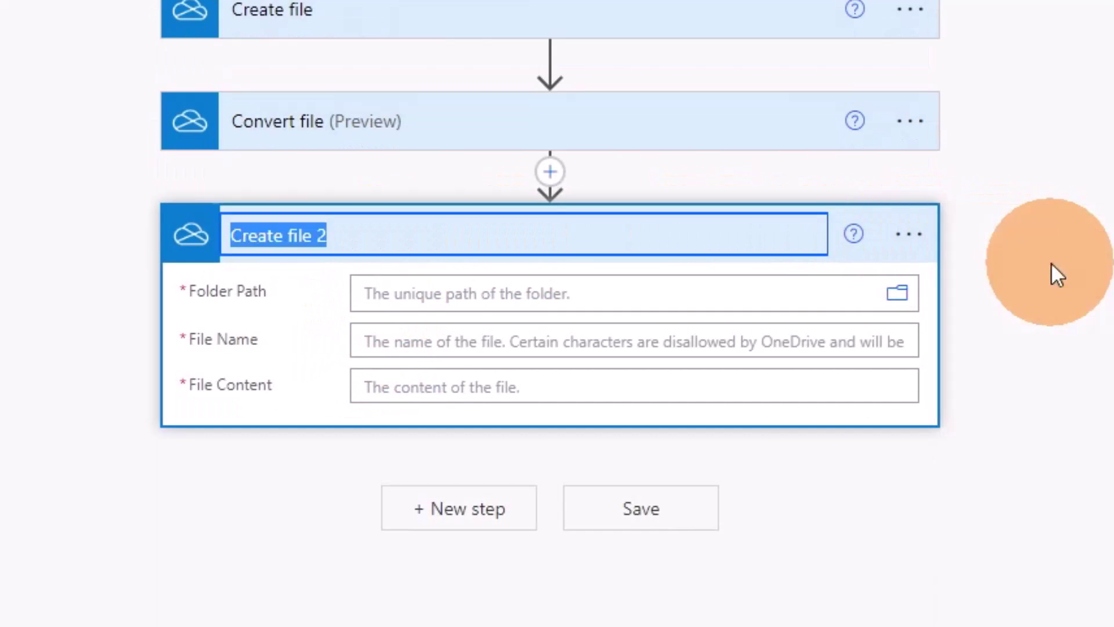
pyautogui.click(585, 238)
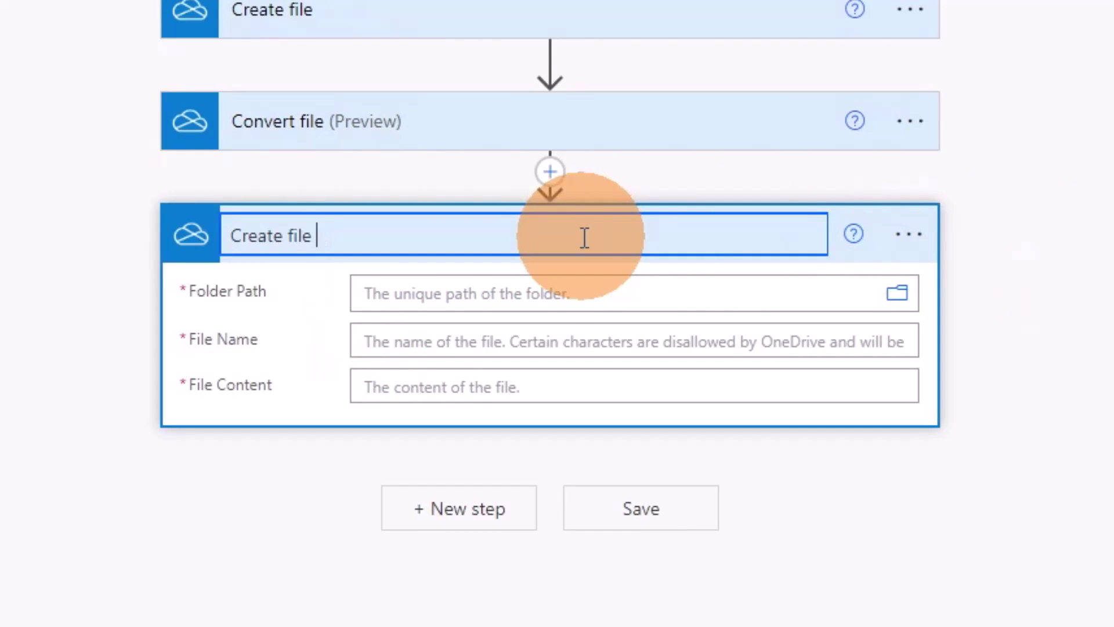
pyautogui.write('PDF')
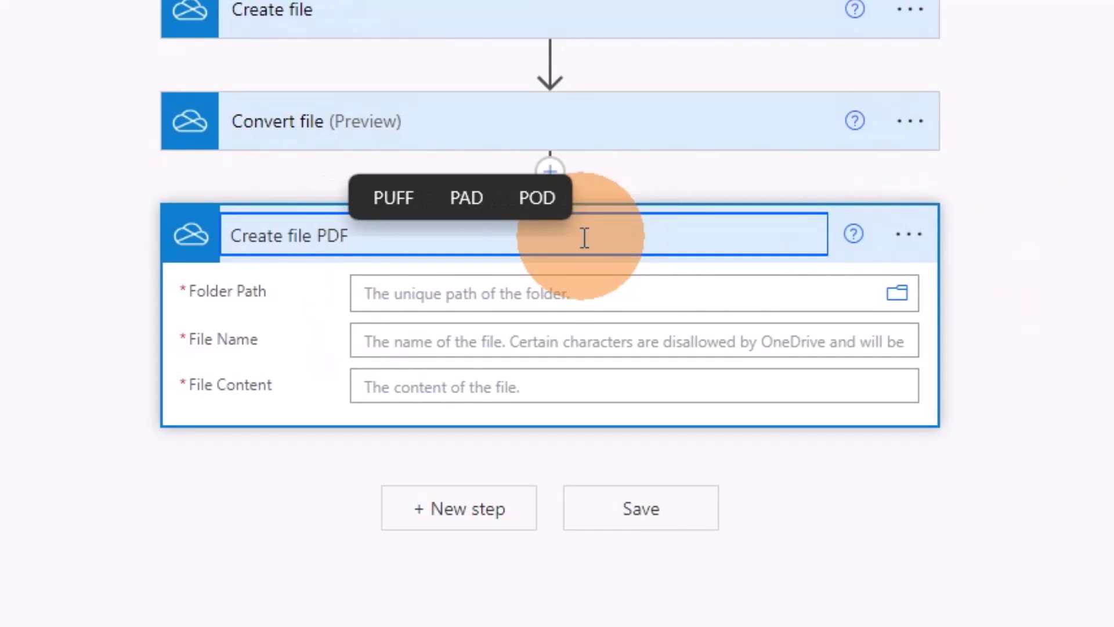
pyautogui.click(921, 34)
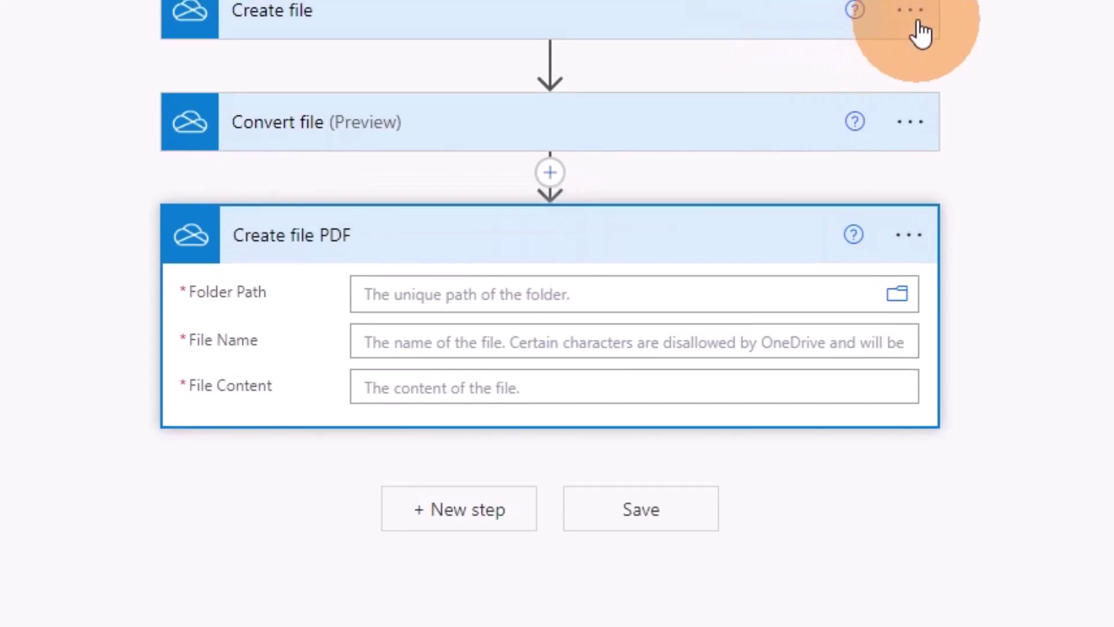
# Step: Rename the first Create file action, before Convert file, as Create file HTML
pyautogui.click(922, 33)
pyautogui.click(970, 109)
pyautogui.click(461, 95)
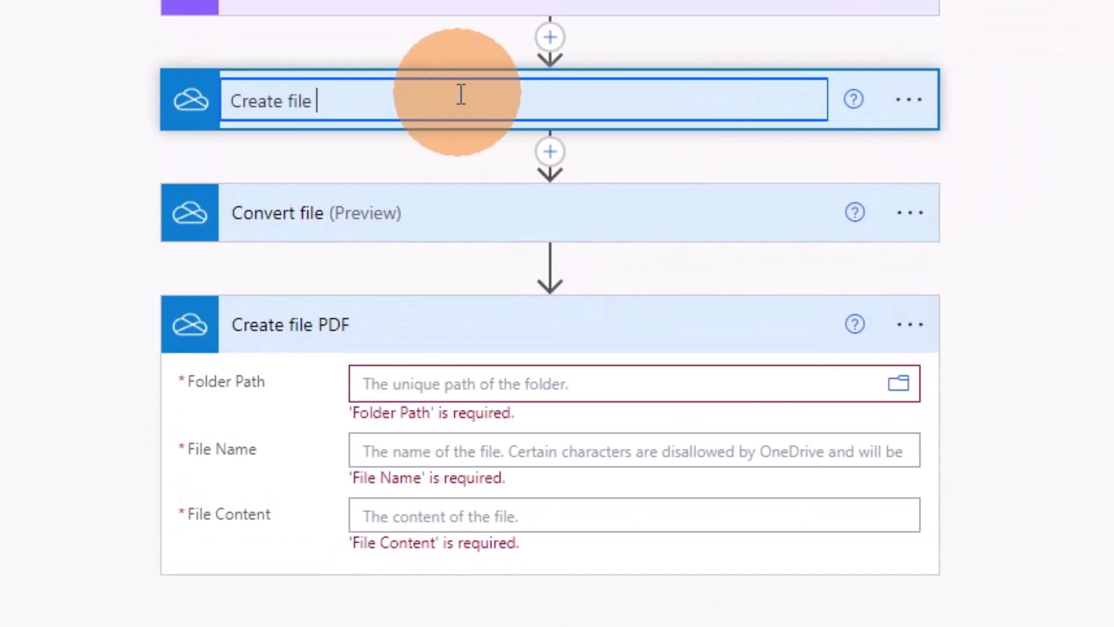
pyautogui.write('HTML')
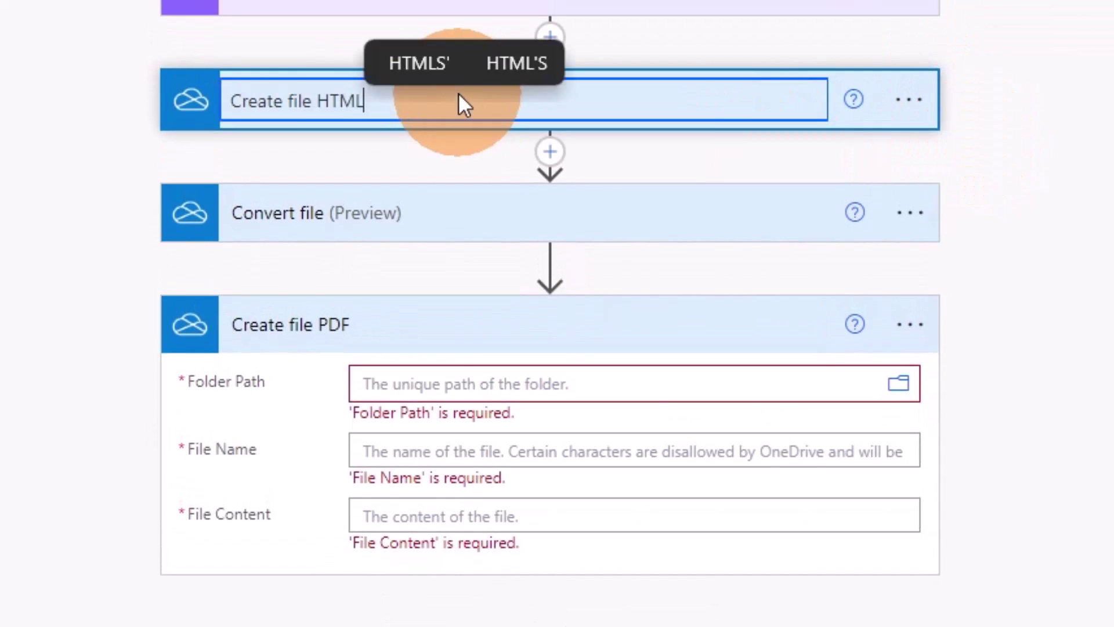
pyautogui.press('Return')
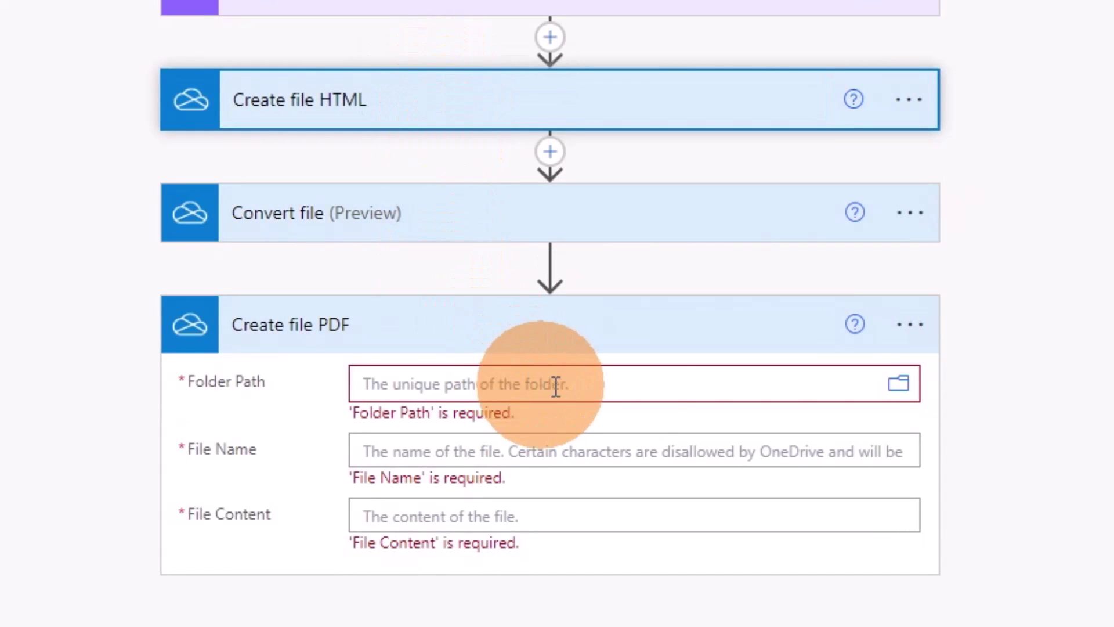
# Step: Configure Create file PDF with Folder Path /Approvals Document and Convert file's File name and File content outputs as File Name and File Content
pyautogui.click(664, 386)
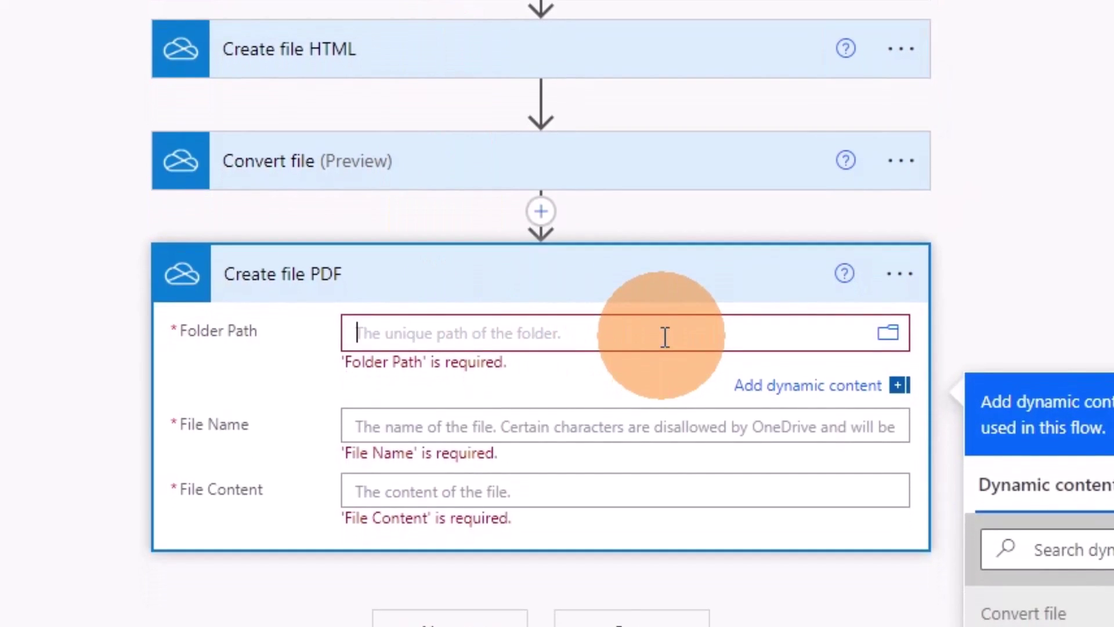
pyautogui.write('/Approvals Document')
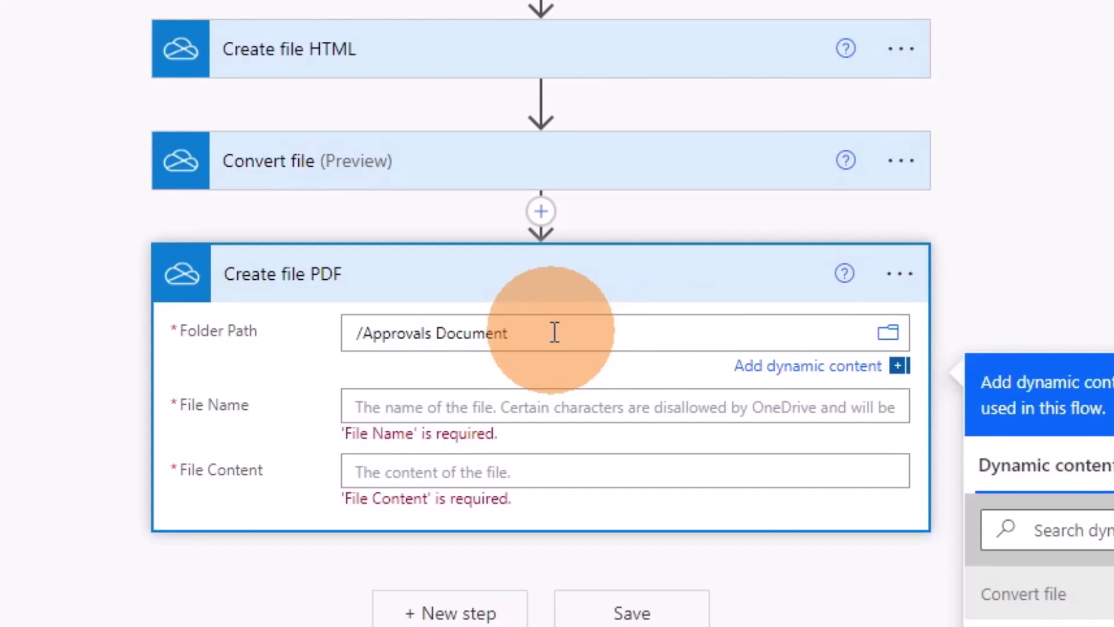
pyautogui.click(490, 408)
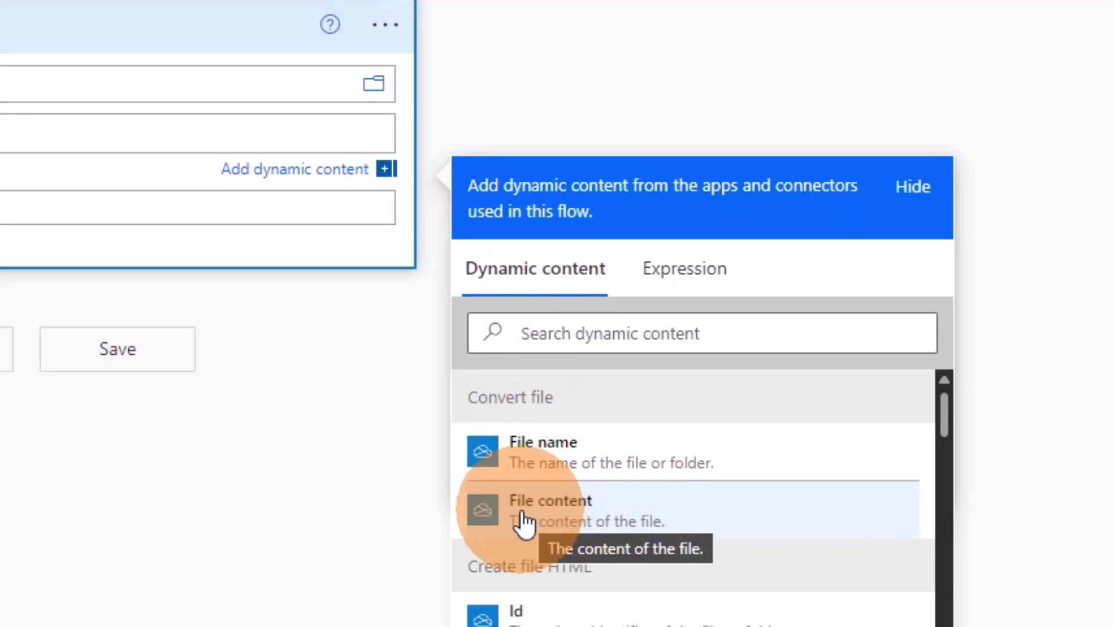
pyautogui.click(525, 522)
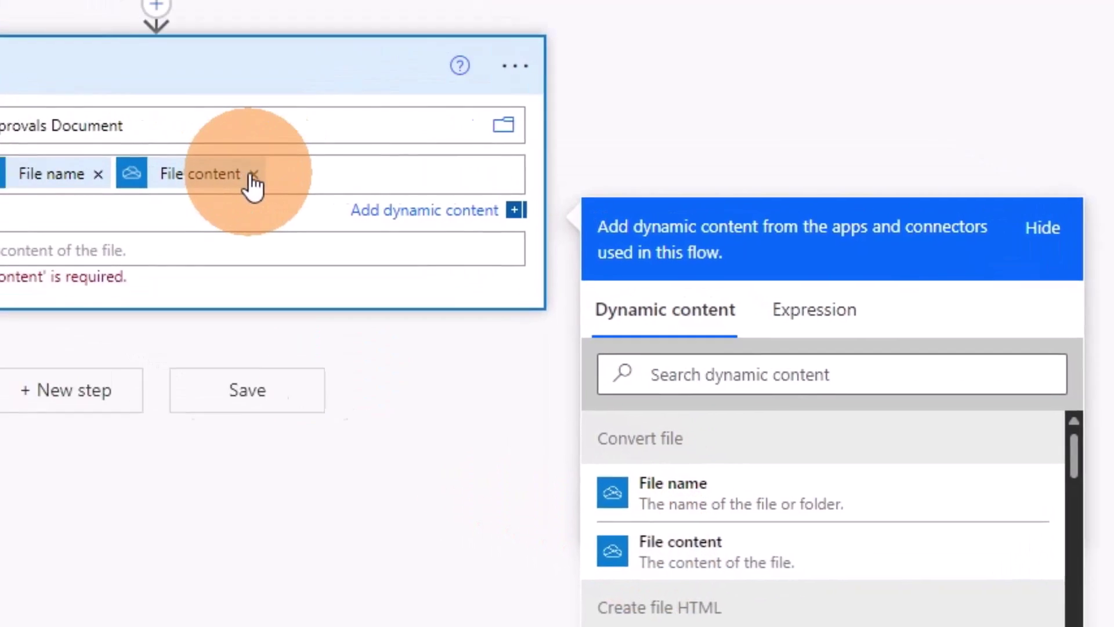
pyautogui.click(124, 131)
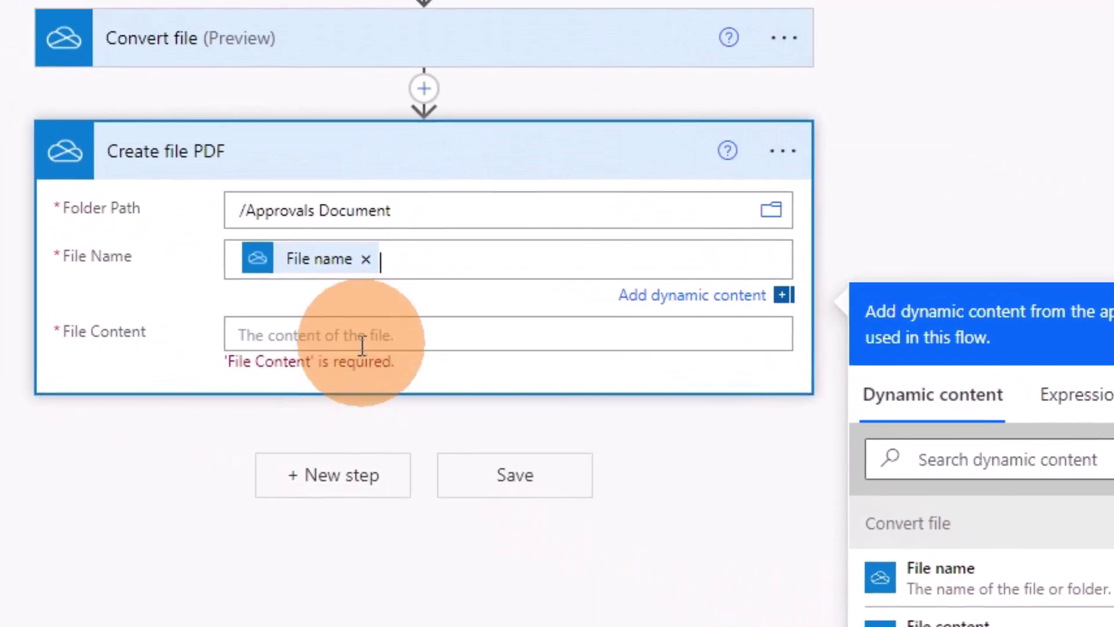
pyautogui.click(362, 345)
pyautogui.scroll(-3, 951, 587)
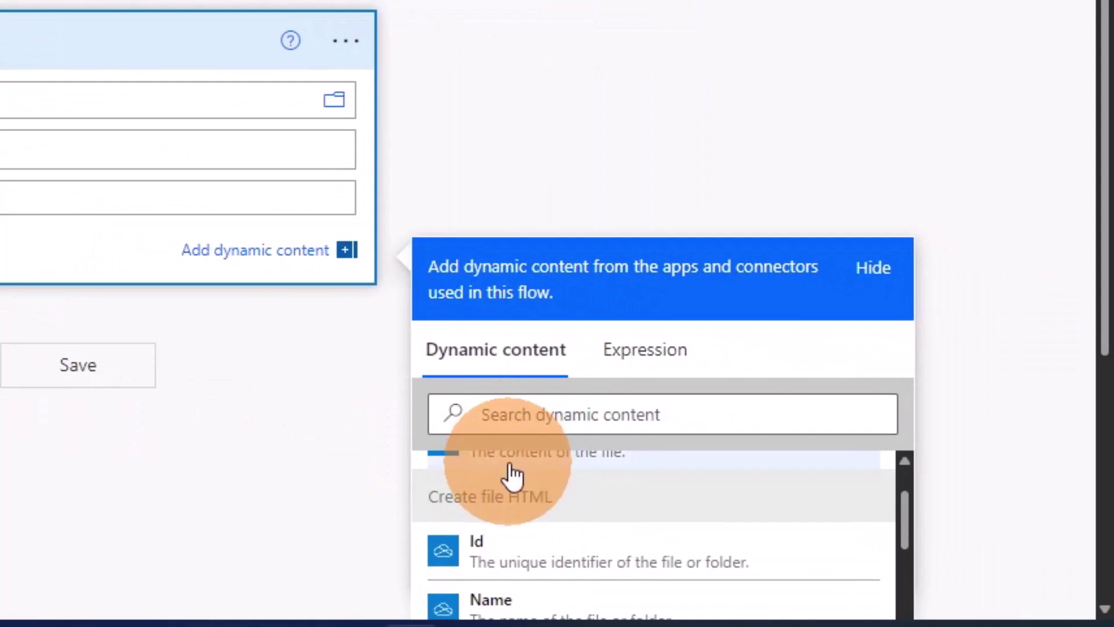
pyautogui.scroll(3, 514, 476)
pyautogui.click(530, 599)
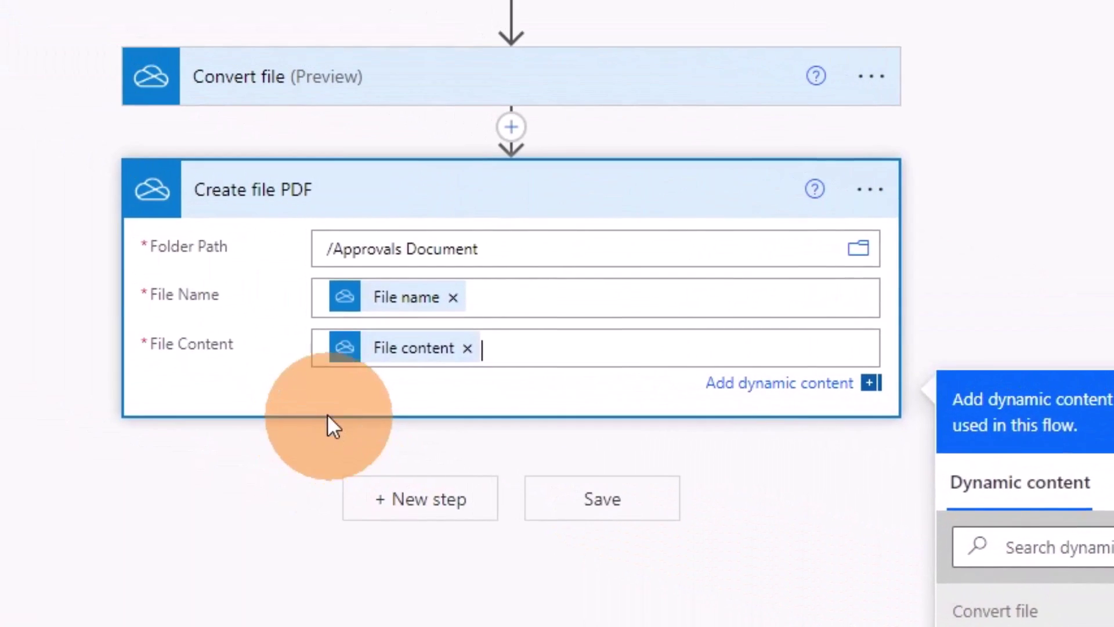
pyautogui.click(296, 441)
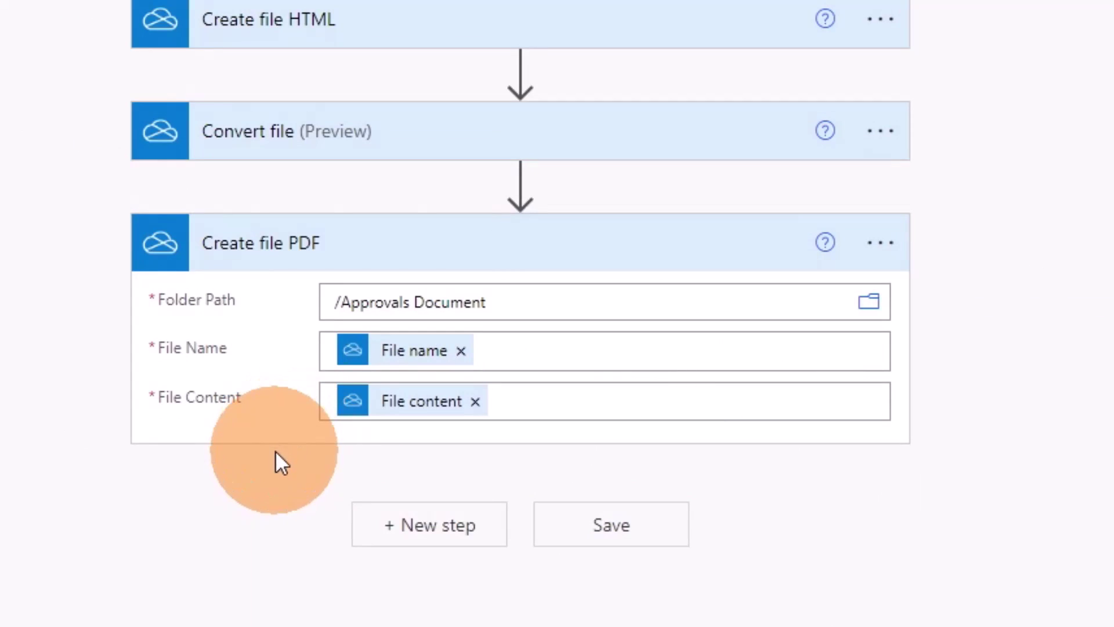
# Step: Add a SharePoint Create file action after Create file PDF
pyautogui.click(385, 537)
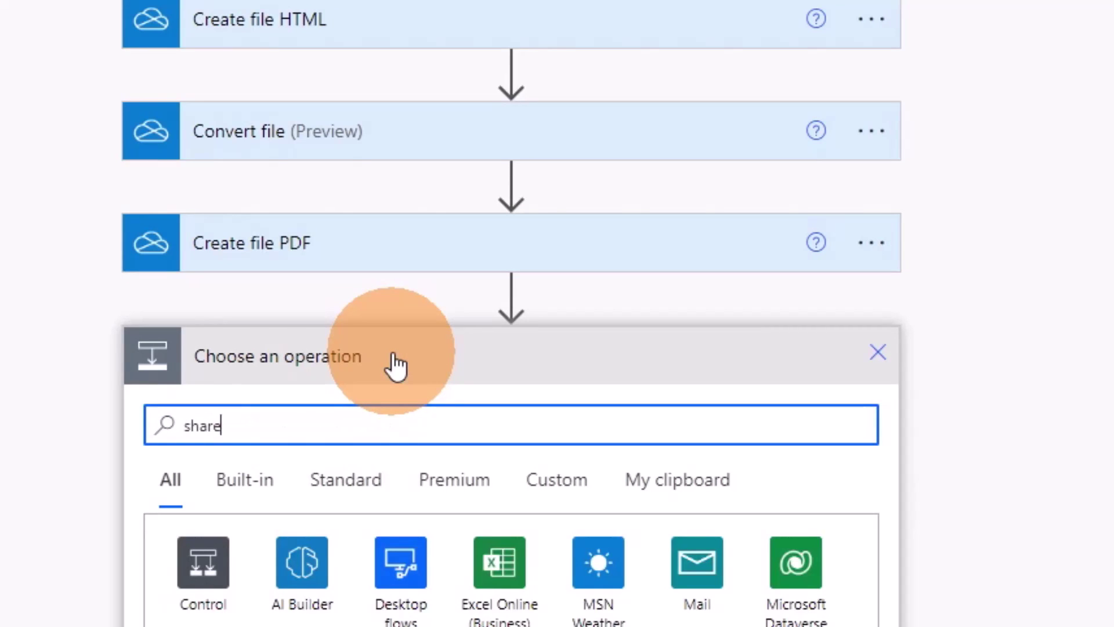
pyautogui.scroll(-3, 360, 354)
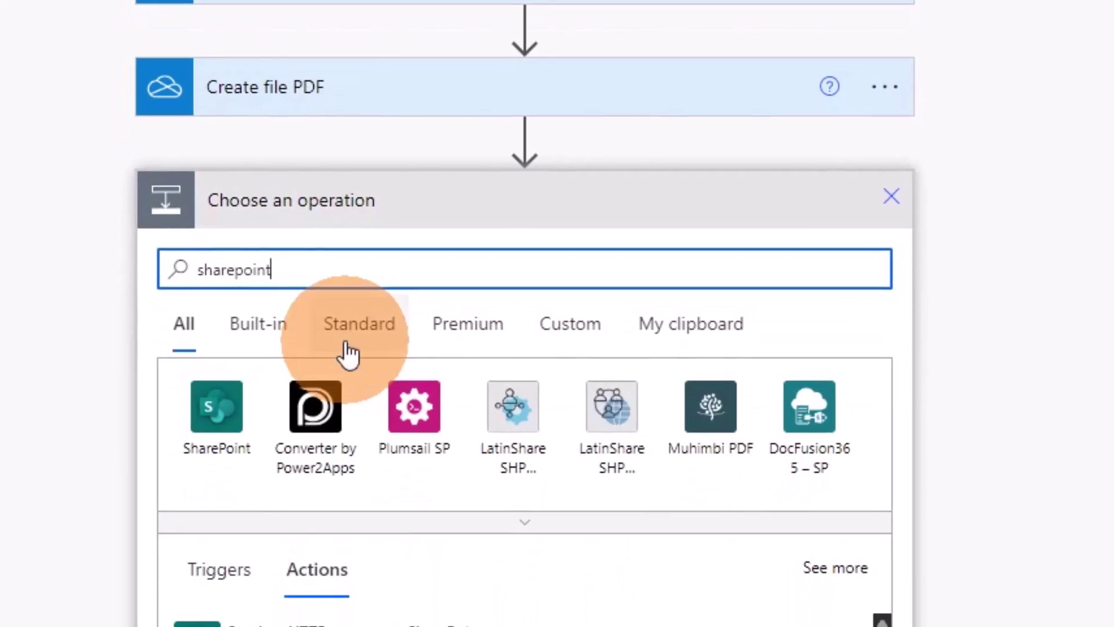
pyautogui.click(238, 363)
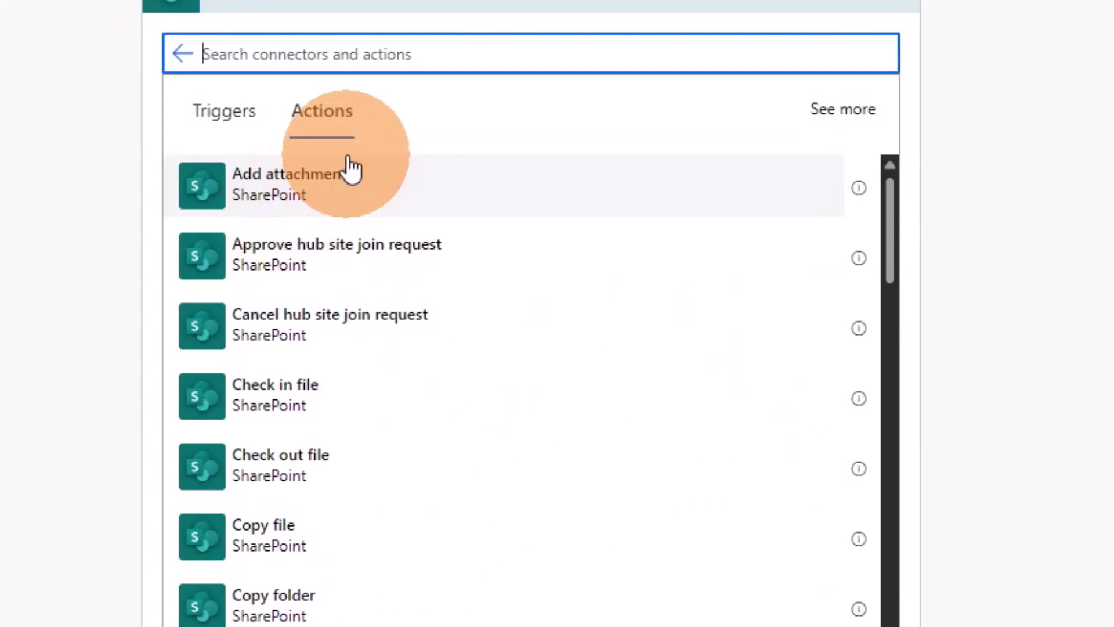
pyautogui.write('create')
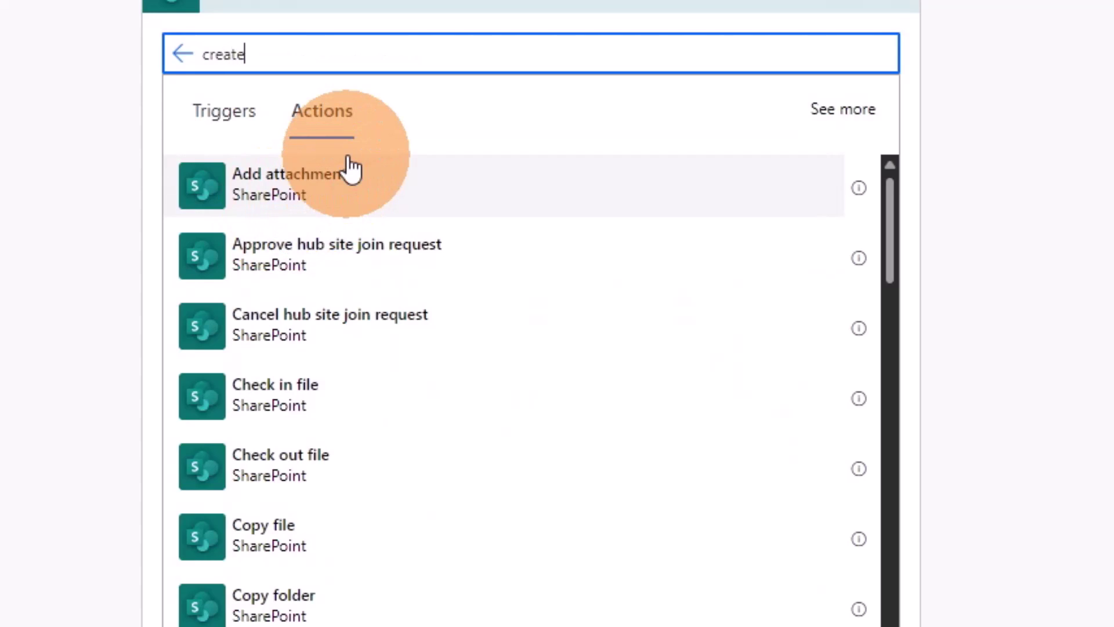
pyautogui.scroll(-1, 388, 168)
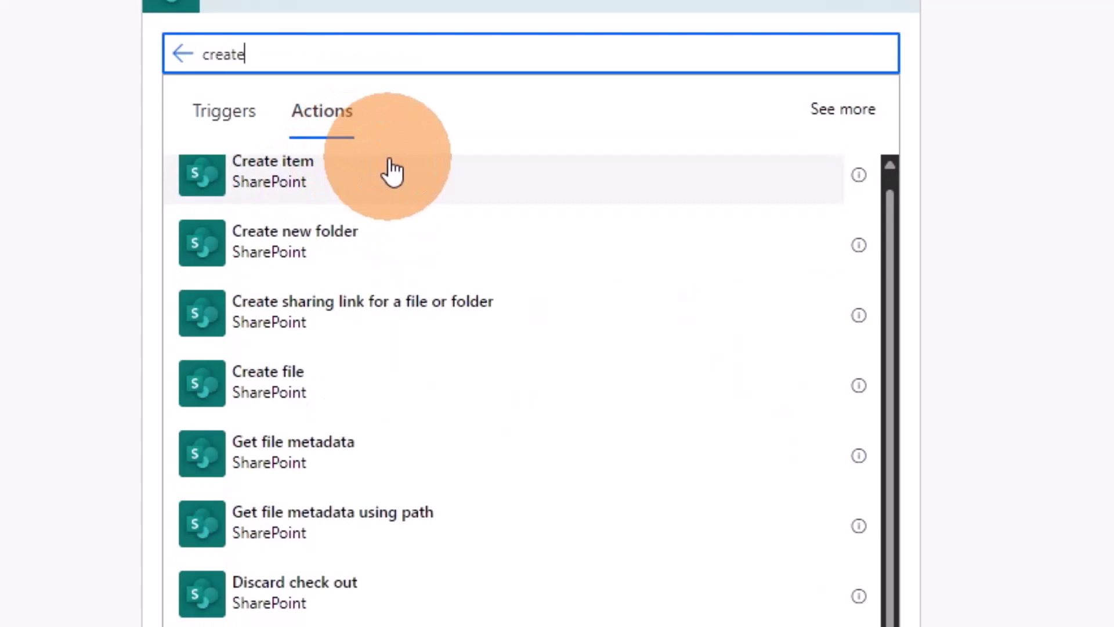
pyautogui.click(347, 380)
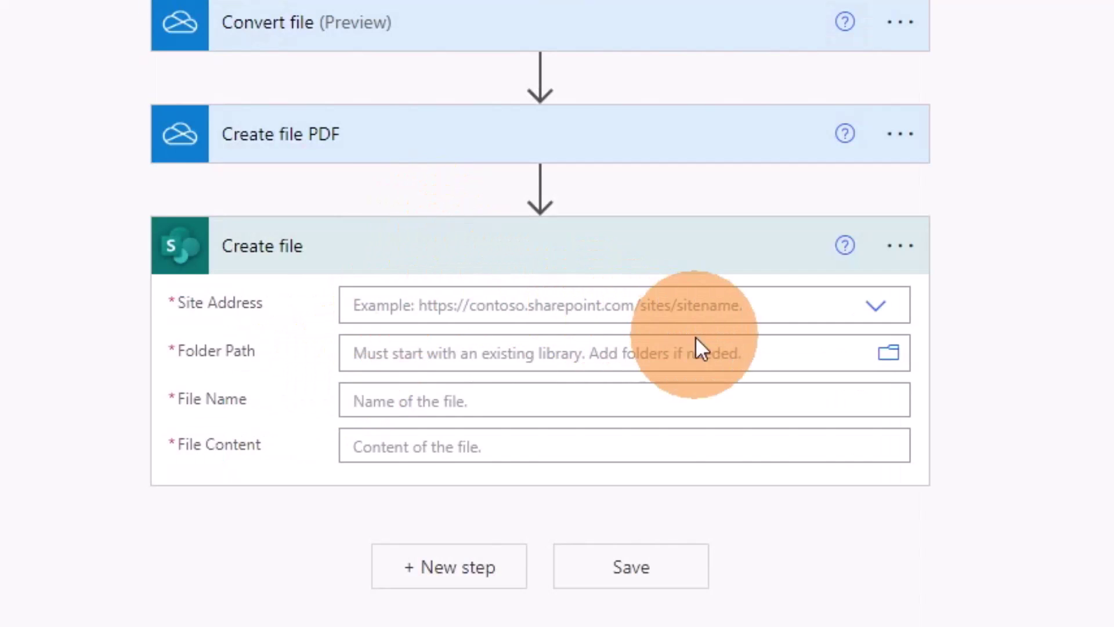
pyautogui.click(792, 305)
pyautogui.write('https://giulianodemo.sharepoint.com/sites/GlobalHR')
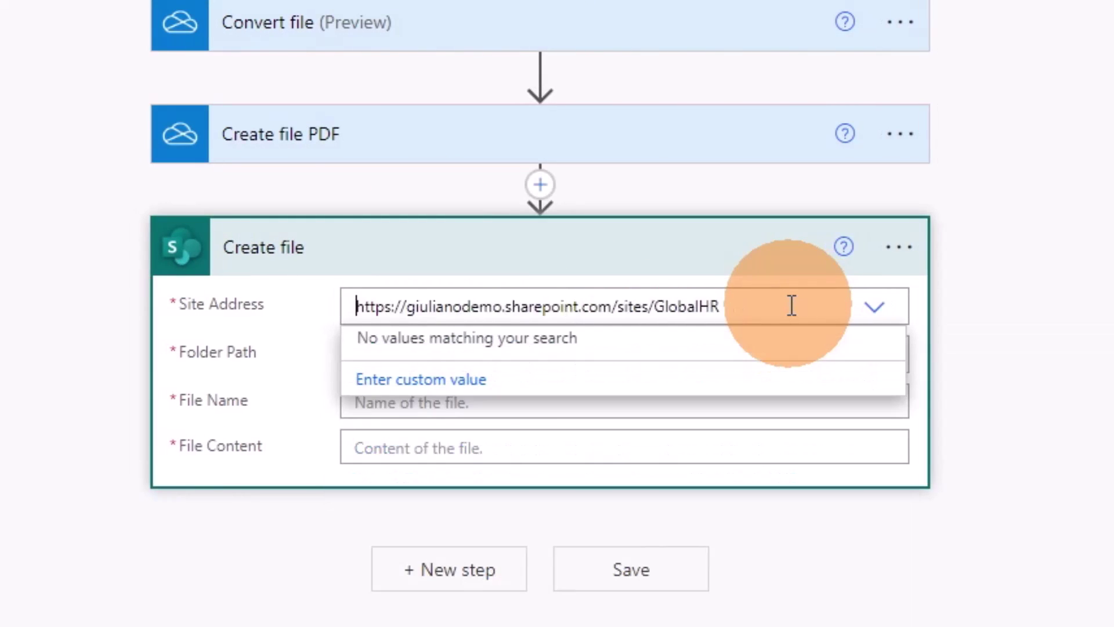
pyautogui.hotkey('ctrl', 'a')
pyautogui.hotkey('ctrl', 'c')
pyautogui.press('BackSpace')
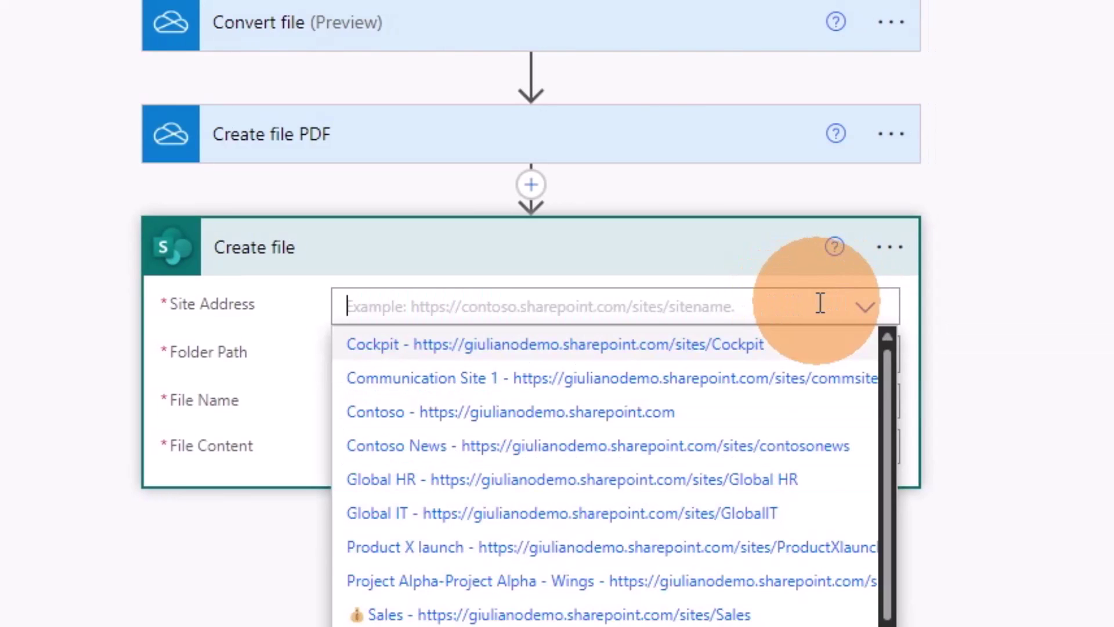
pyautogui.scroll(-2, 737, 433)
pyautogui.scroll(-2, 732, 433)
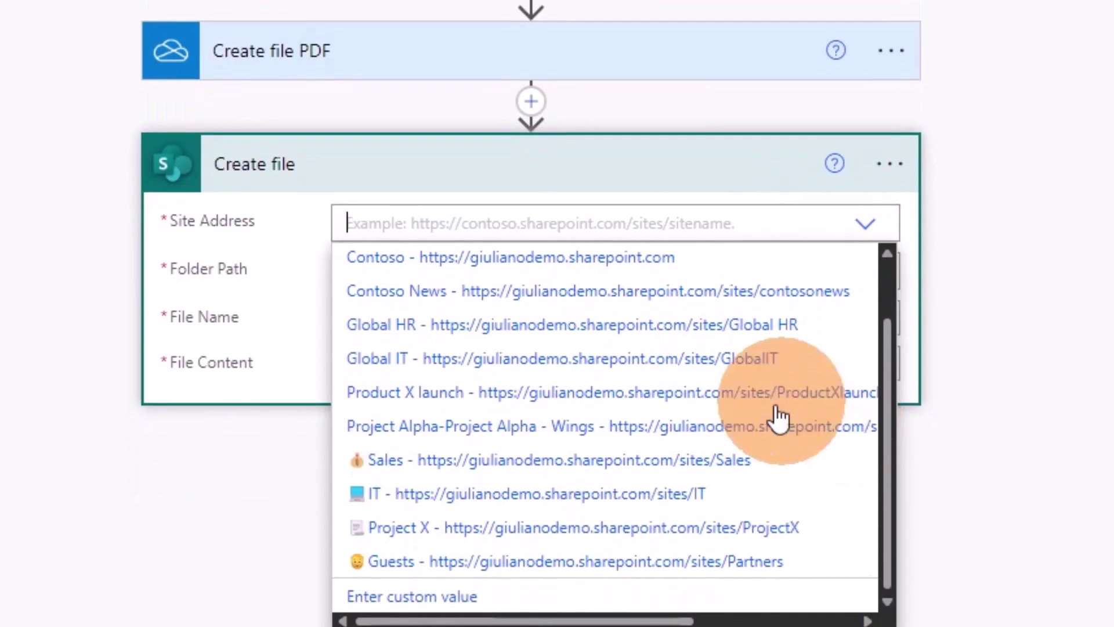
pyautogui.click(535, 242)
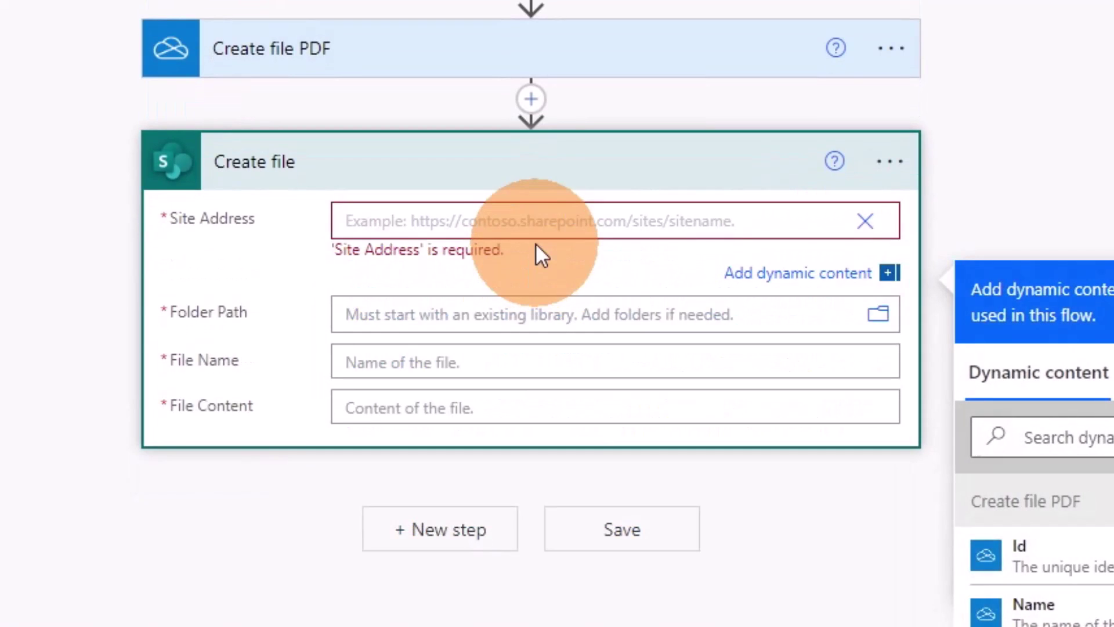
pyautogui.click(564, 235)
pyautogui.hotkey('ctrl', 'v')
# Step: Choose /Shared Documents as the Folder Path of the SharePoint Create file action
pyautogui.click(797, 301)
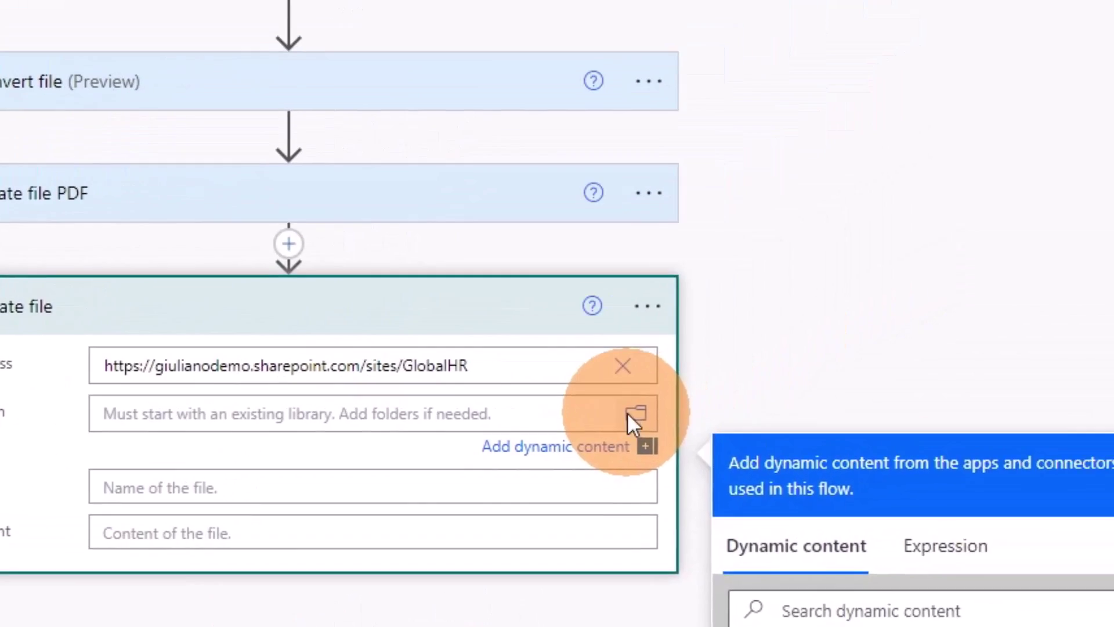
pyautogui.click(877, 296)
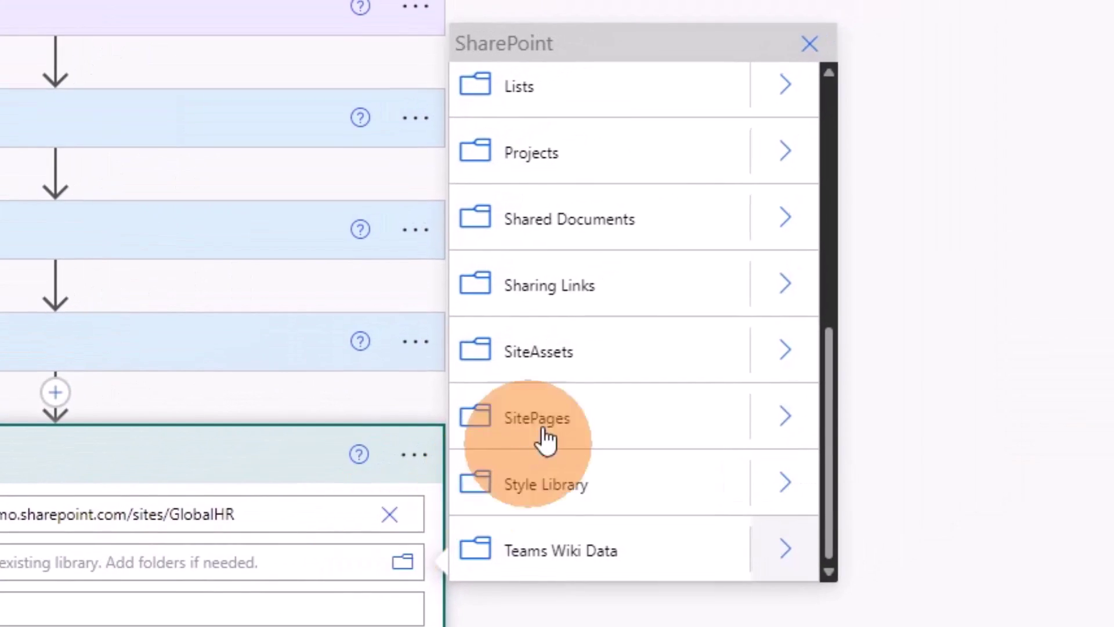
pyautogui.click(562, 233)
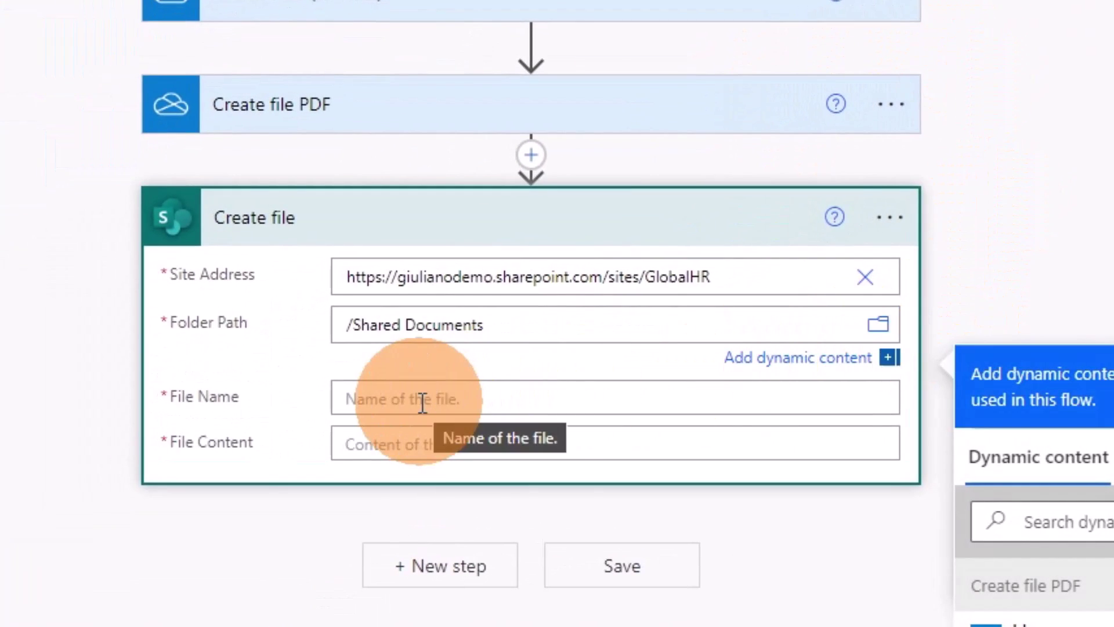
# Step: Compose the SharePoint Create file action's File Name from Get item's ID, an underscore, the expression utcNow() and the extension .pdf
pyautogui.click(449, 399)
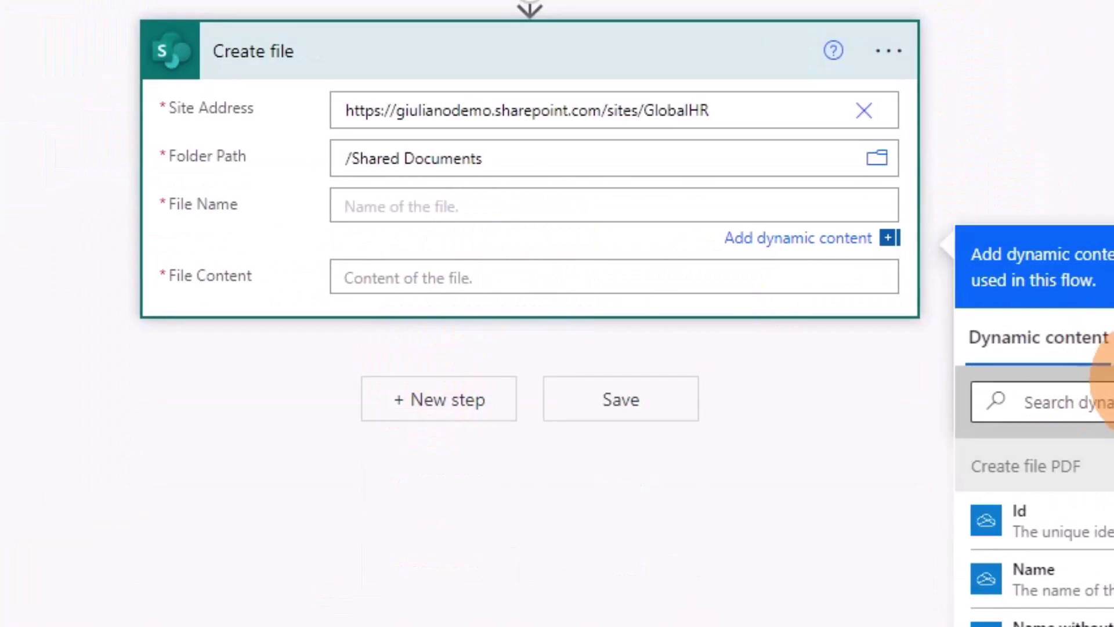
pyautogui.click(1113, 384)
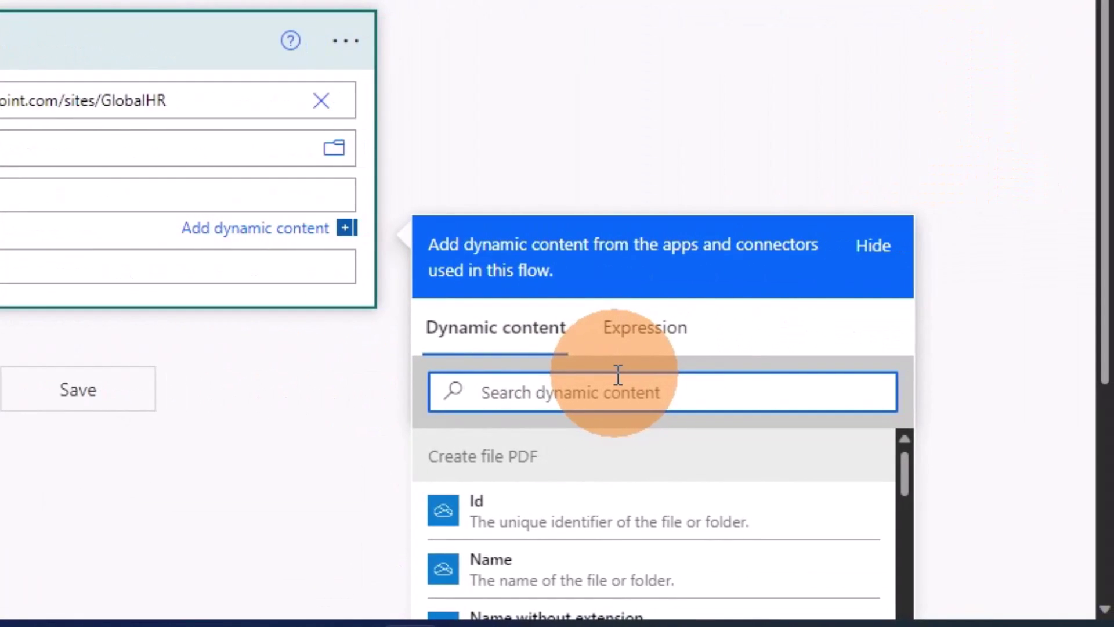
pyautogui.write('id')
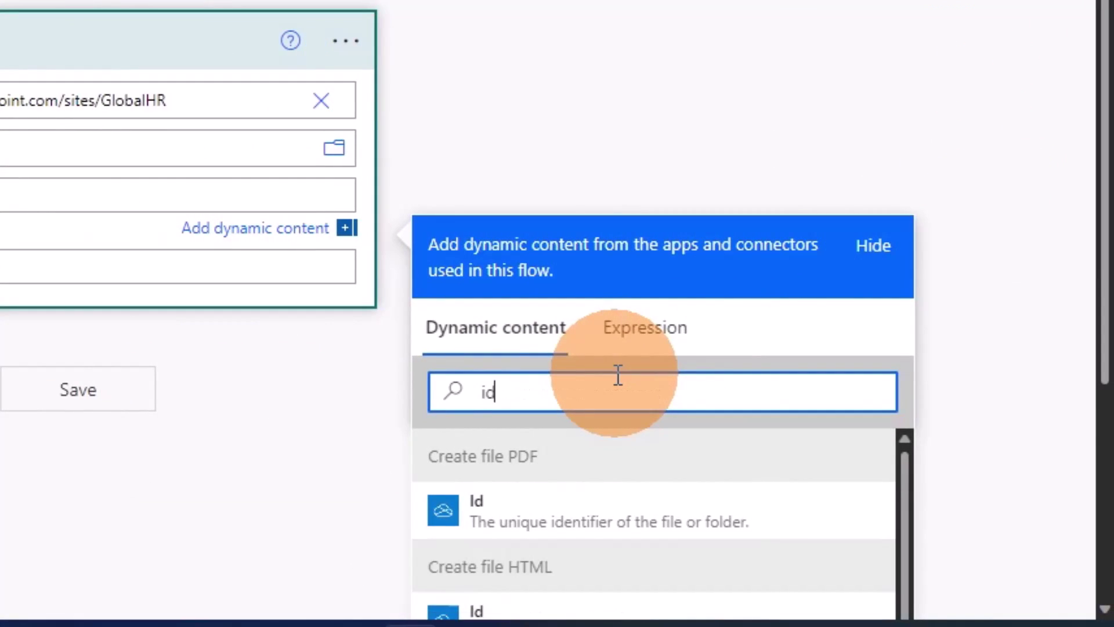
pyautogui.scroll(-4, 688, 342)
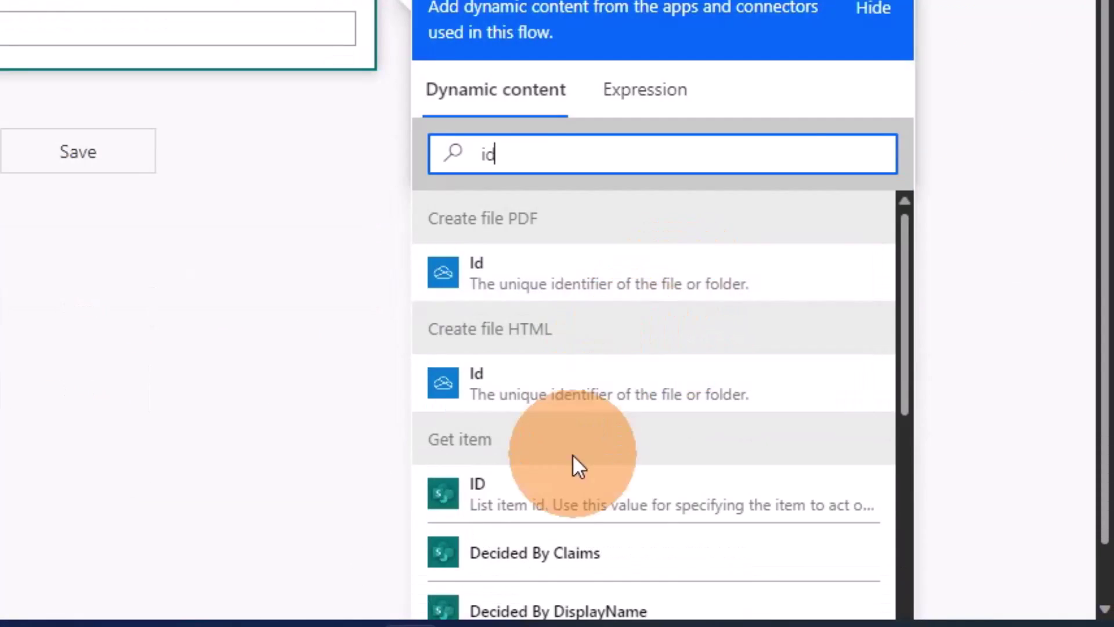
pyautogui.click(542, 500)
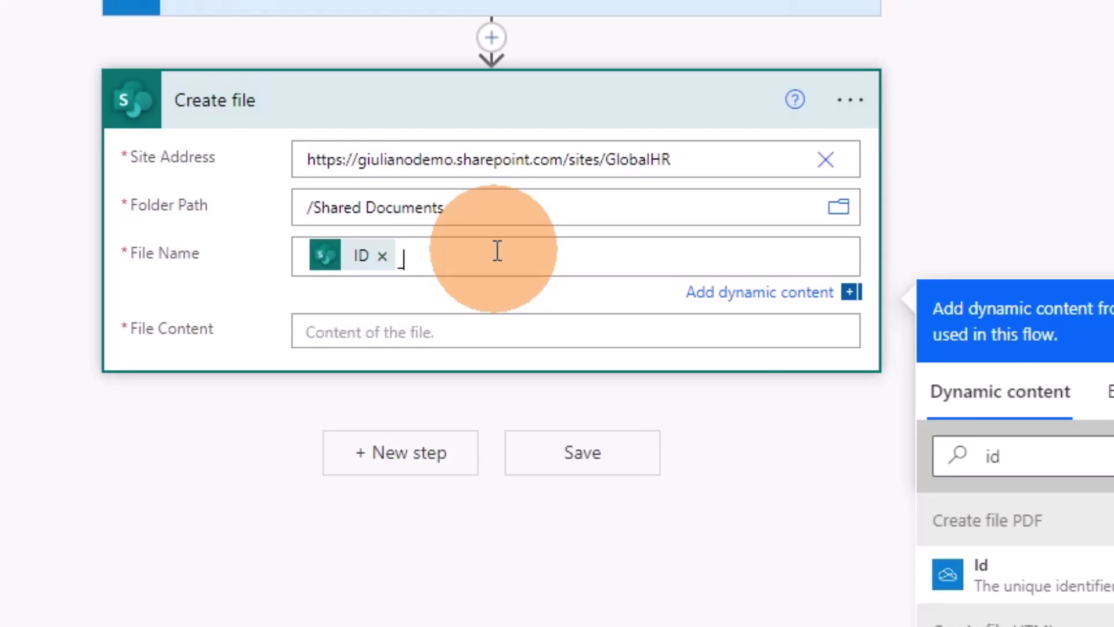
pyautogui.click(989, 339)
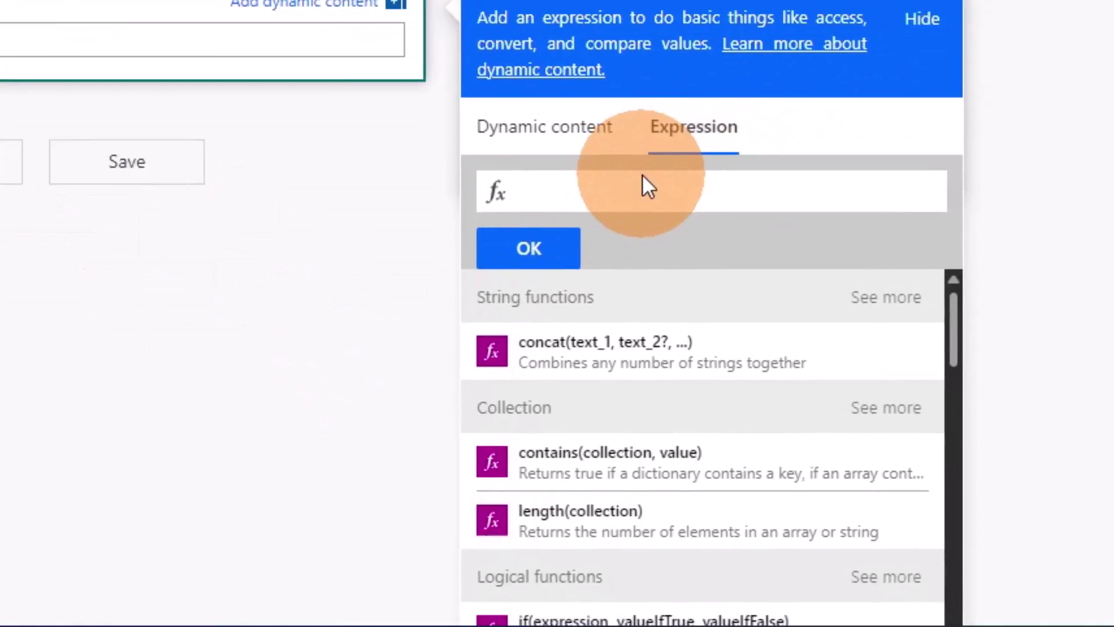
pyautogui.click(645, 191)
pyautogui.write('utc')
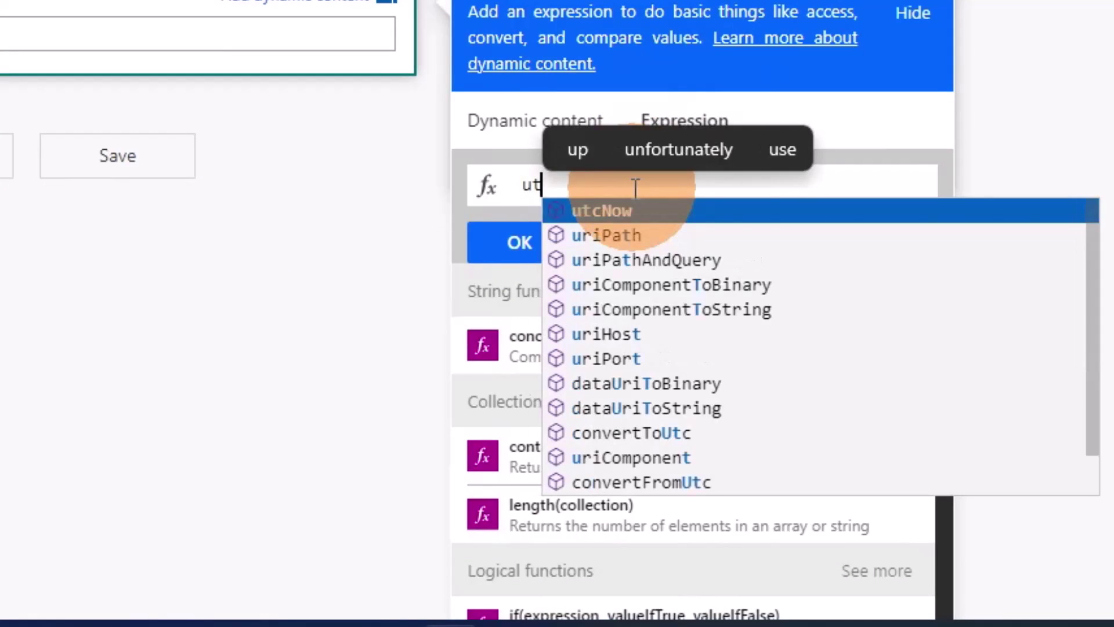
pyautogui.click(642, 209)
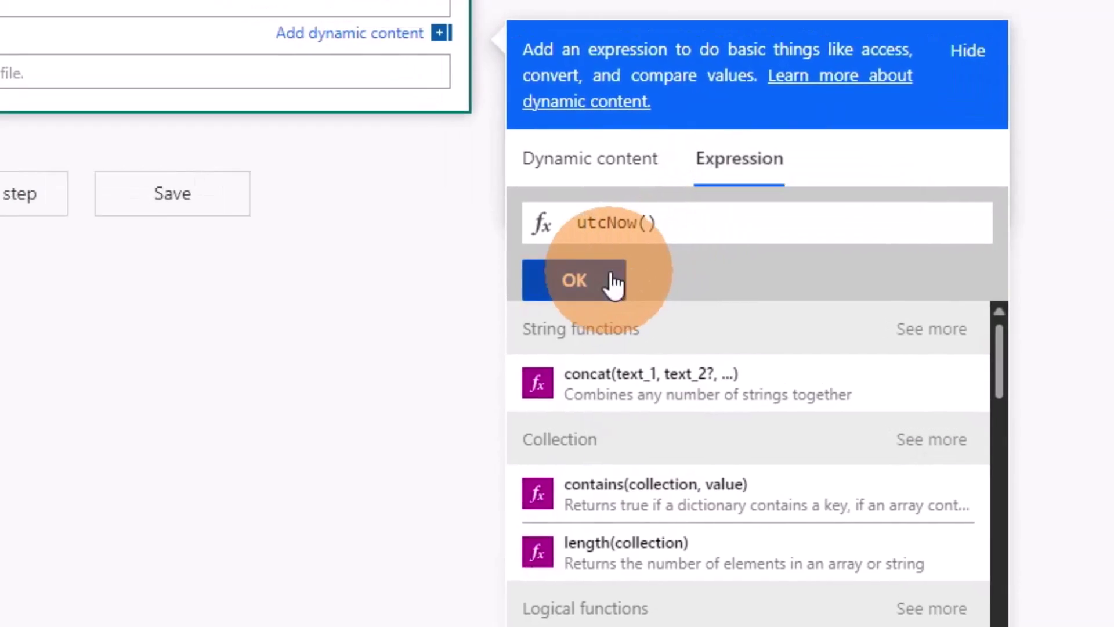
pyautogui.click(557, 244)
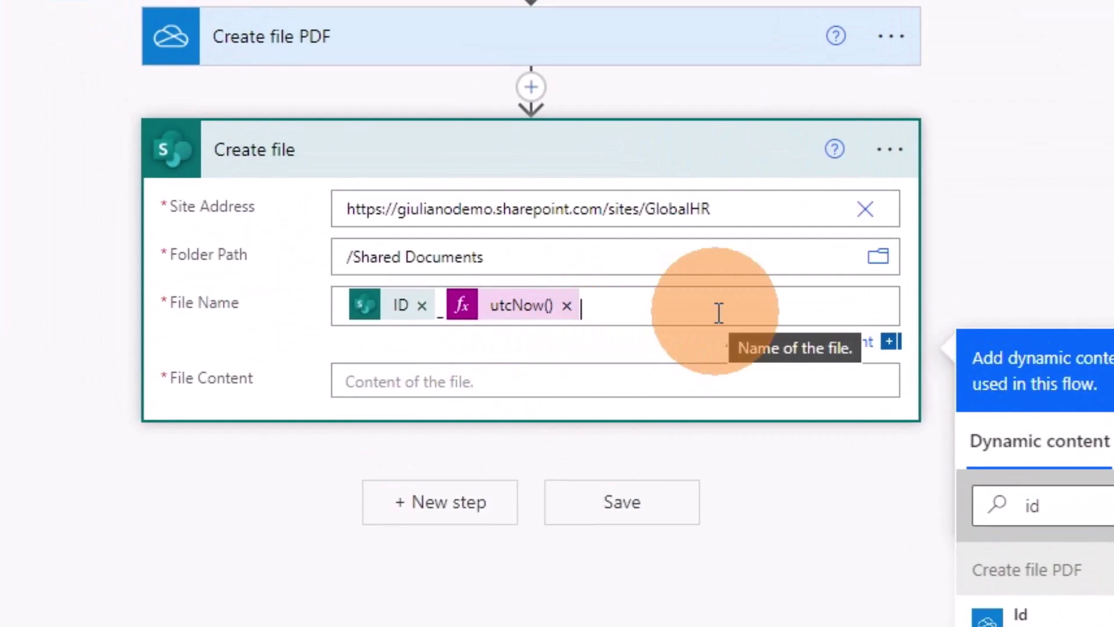
pyautogui.write('.pdf')
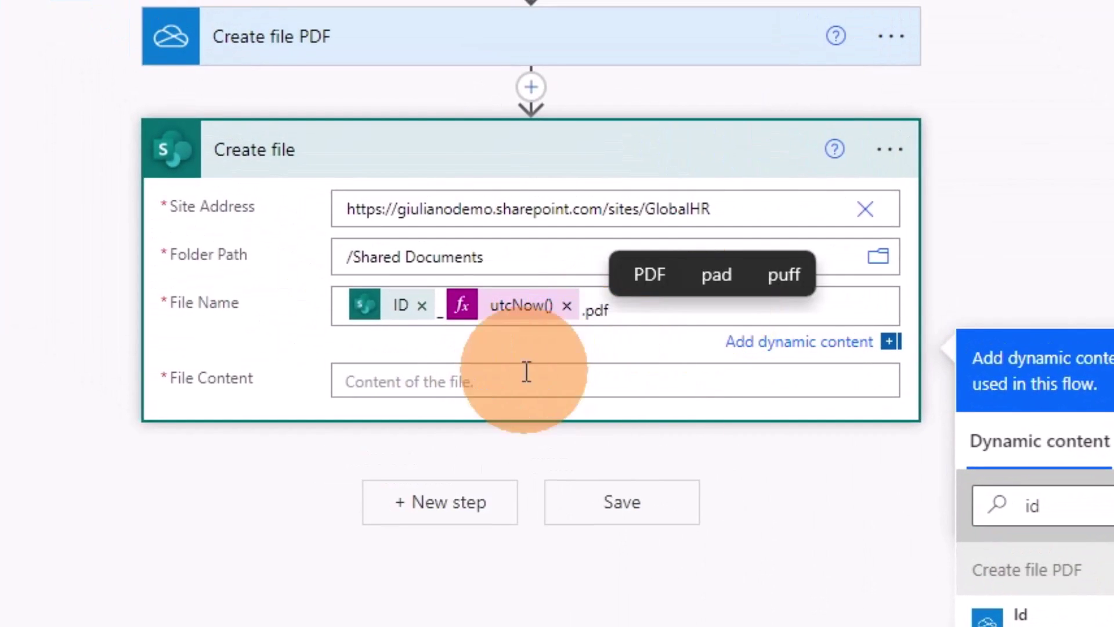
# Step: Set the SharePoint Create file action's File Content to Convert file's File content output
pyautogui.scroll(5, 486, 378)
pyautogui.scroll(-5, 691, 472)
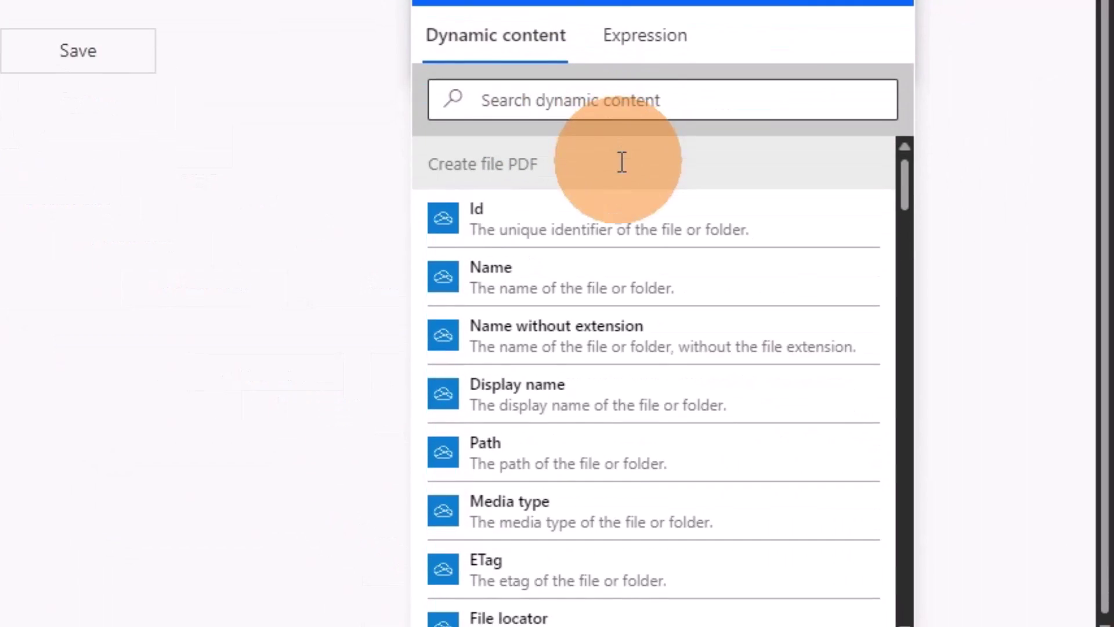
pyautogui.scroll(-5, 820, 328)
pyautogui.scroll(4, 828, 328)
pyautogui.scroll(-6, 653, 174)
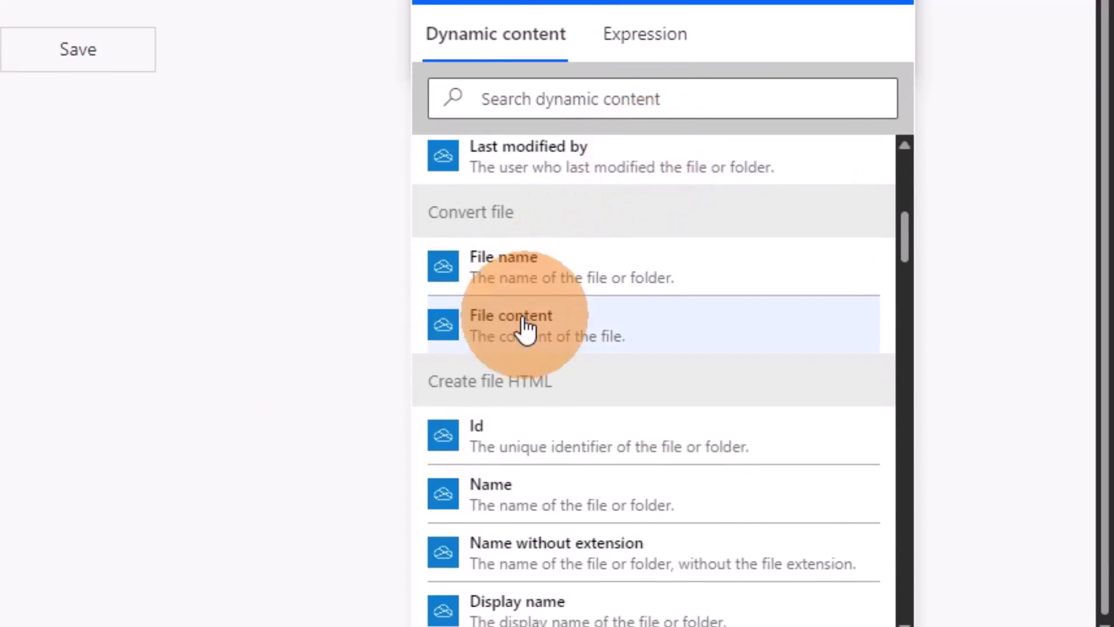
pyautogui.click(563, 313)
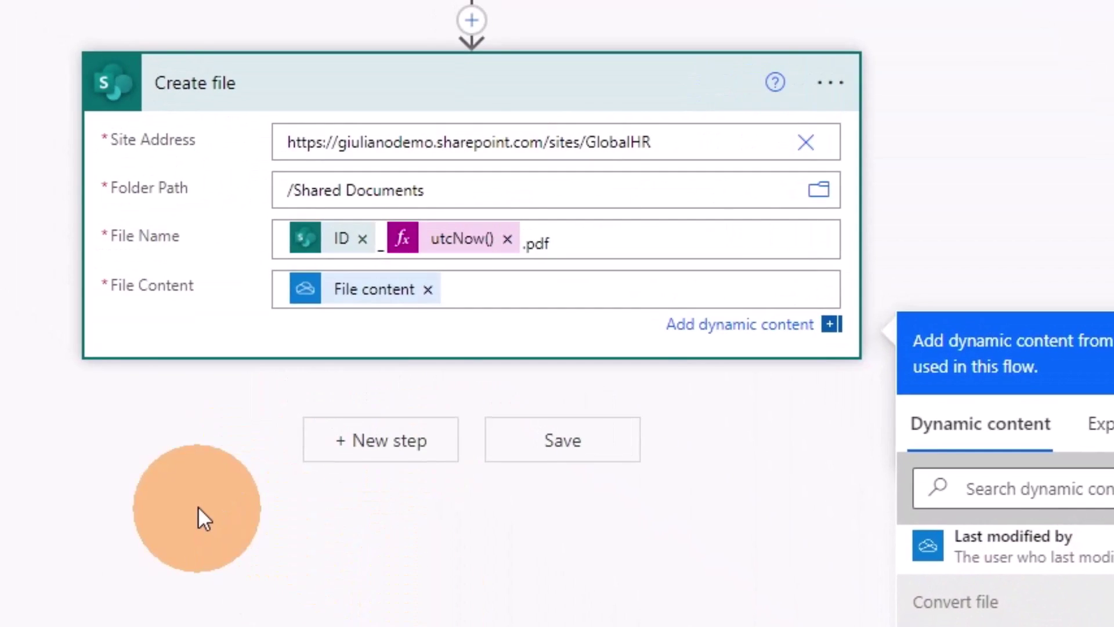
pyautogui.click(197, 506)
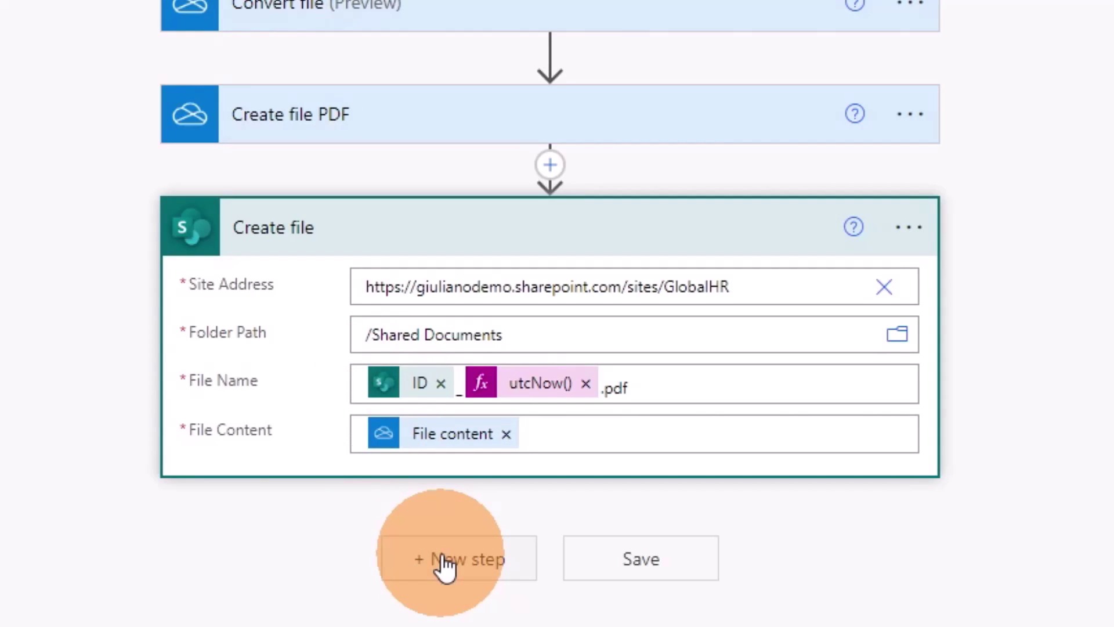
pyautogui.click(445, 562)
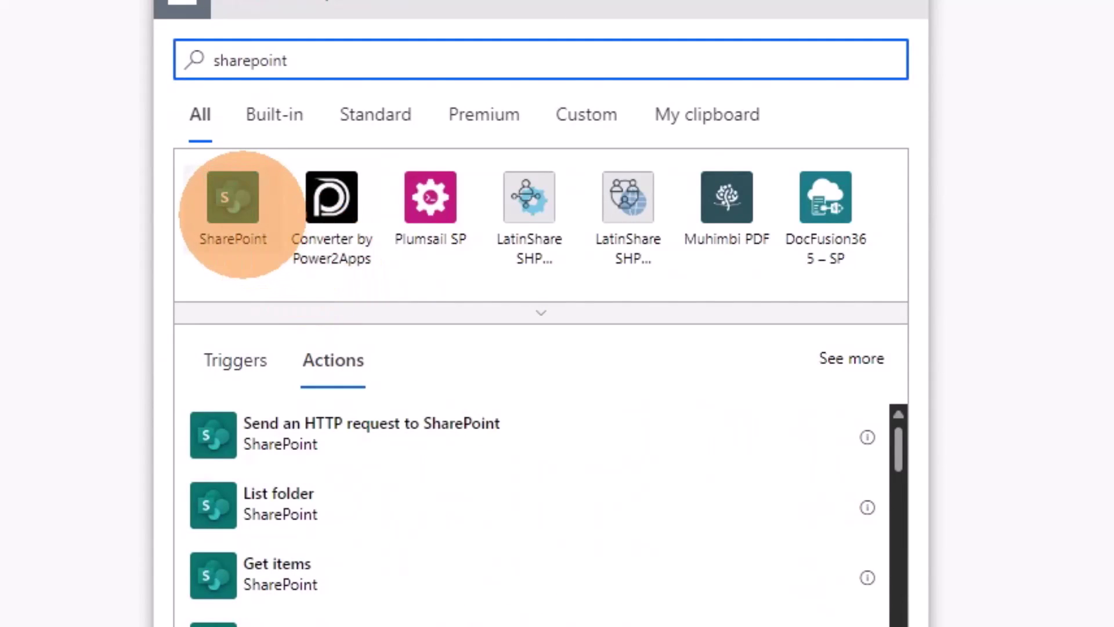
pyautogui.click(232, 200)
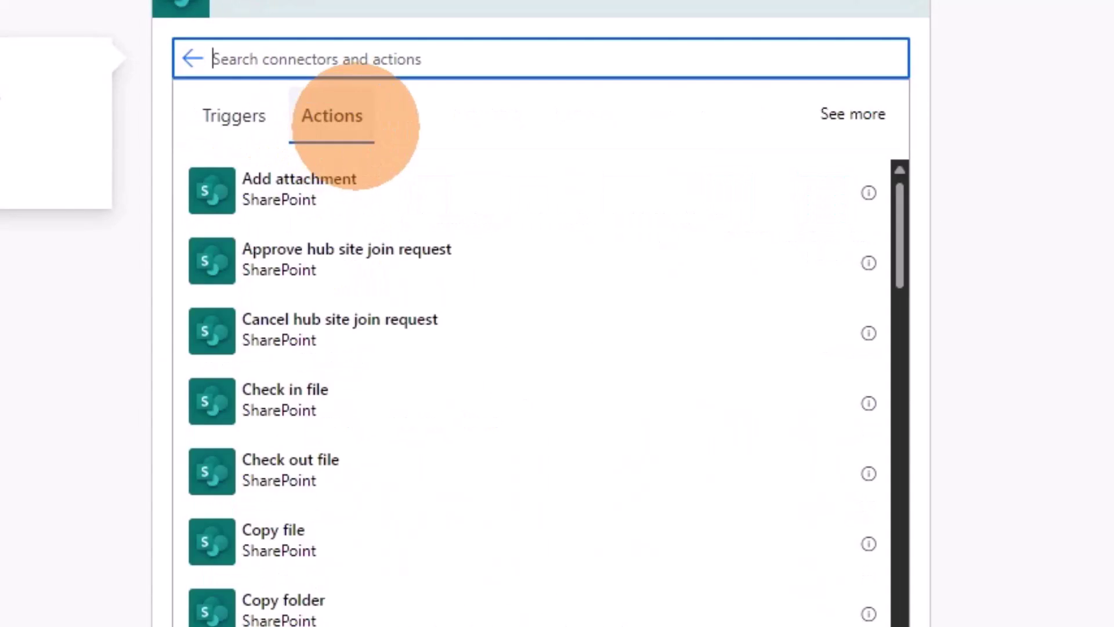
pyautogui.write('update')
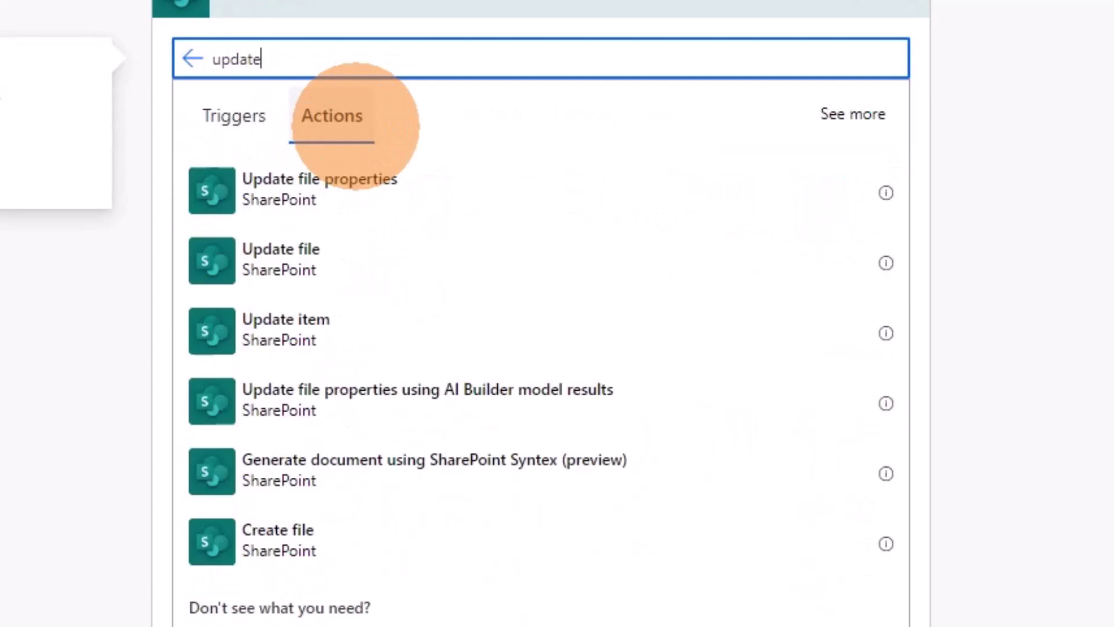
pyautogui.click(318, 195)
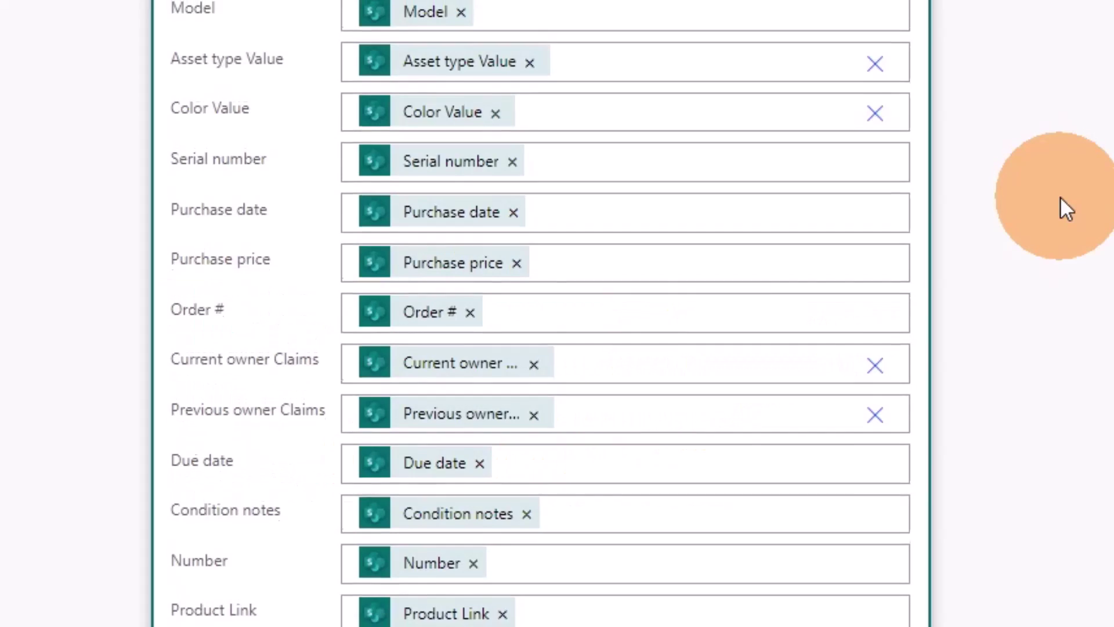
# Step: Check the Update item action's field mappings down to PDF URL and Owner Claims, and save the flow
pyautogui.scroll(3, 947, 547)
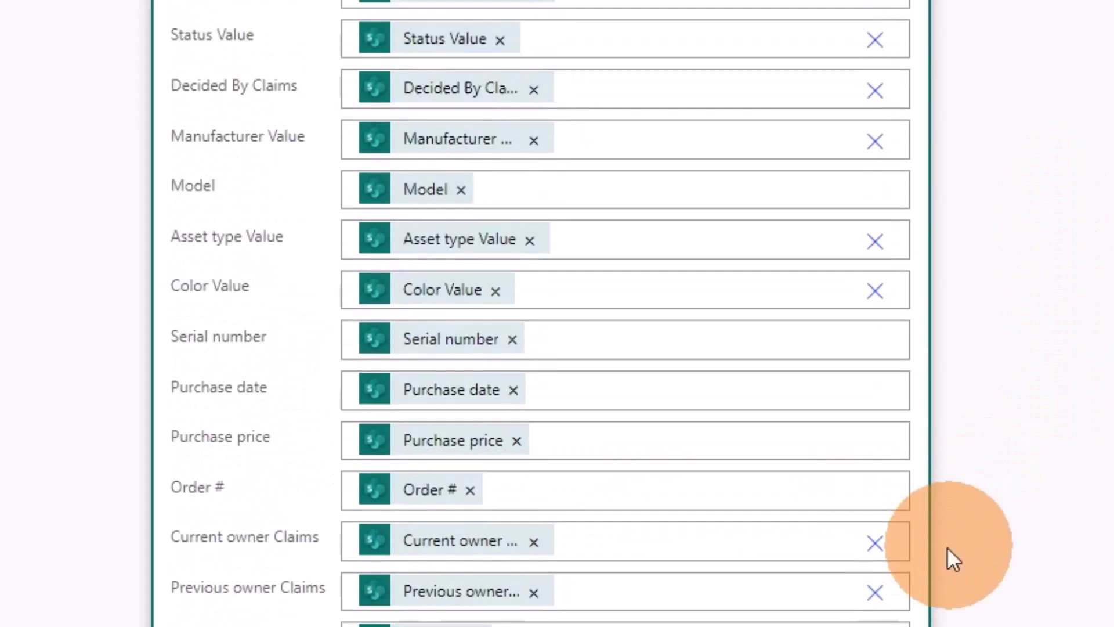
pyautogui.scroll(-10, 947, 547)
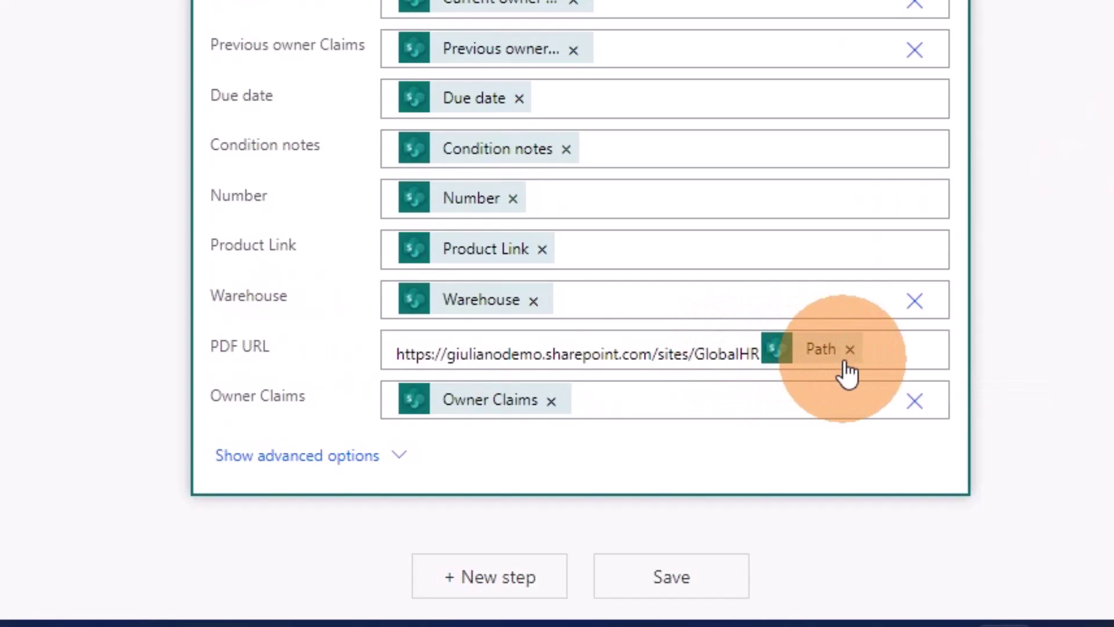
pyautogui.scroll(10, 442, 114)
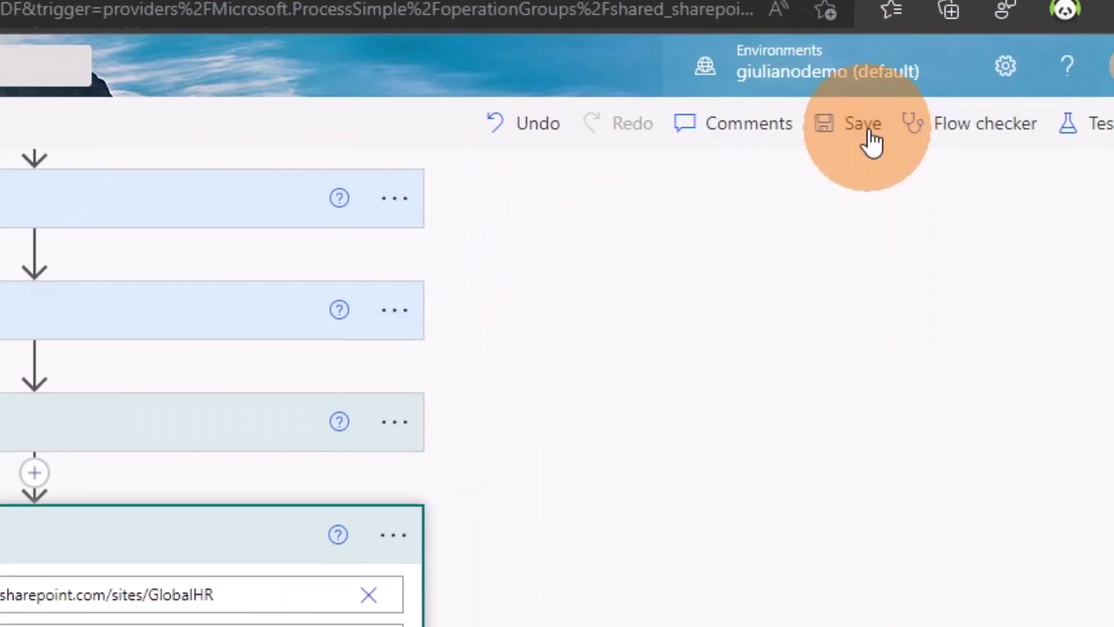
pyautogui.click(871, 141)
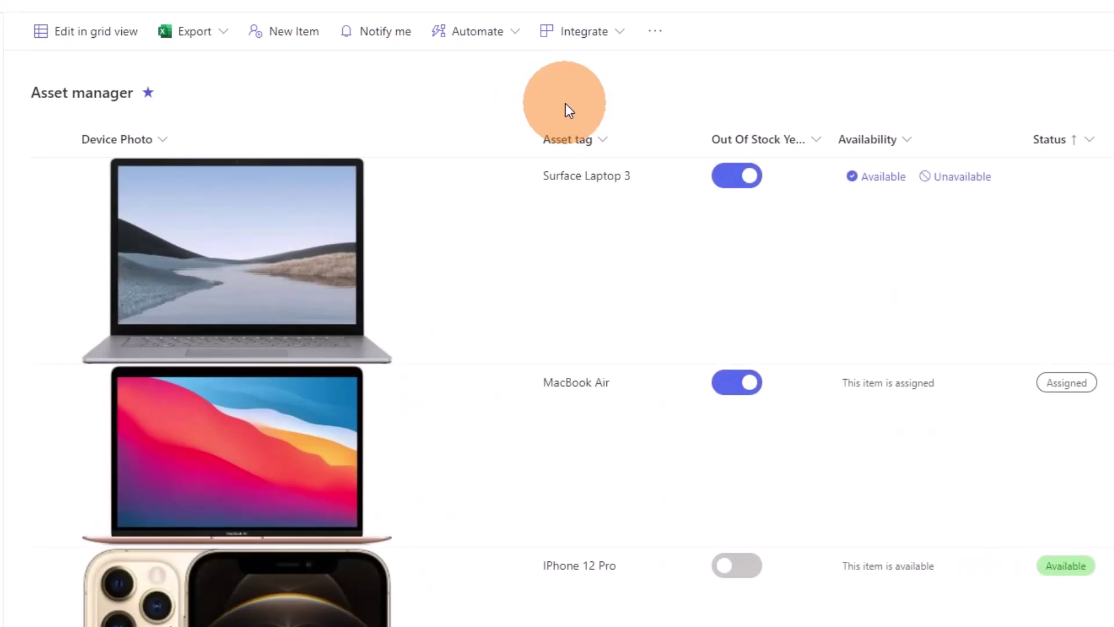
# Step: Run the Generate PDF flow on the IPhone 12 Pro item in the Asset manager list
pyautogui.scroll(-2, 568, 116)
pyautogui.scroll(-3, 567, 119)
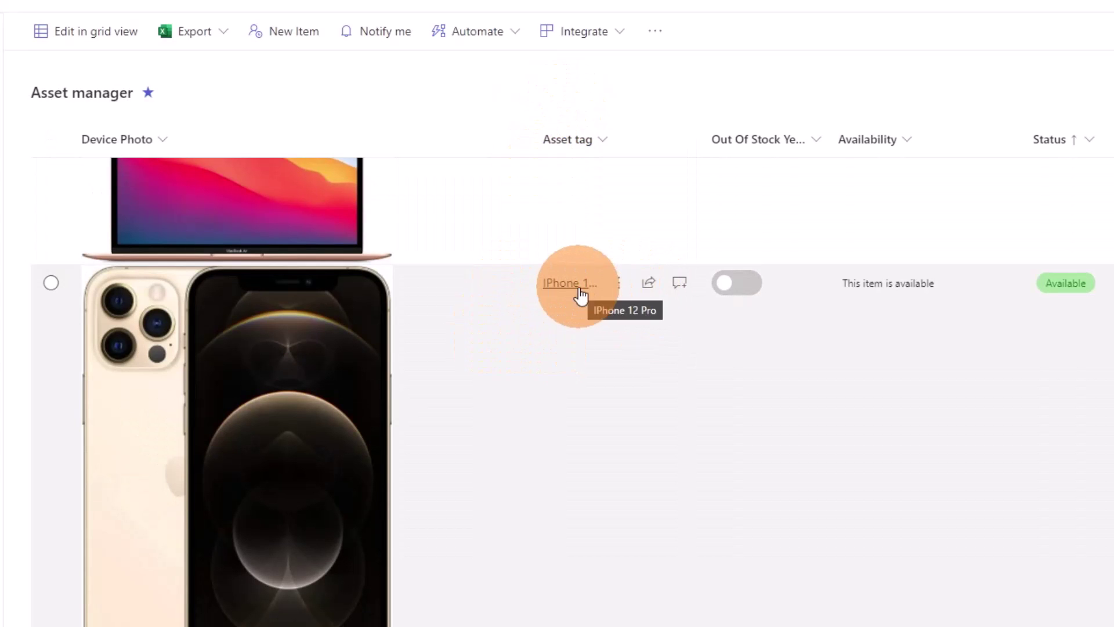
pyautogui.click(619, 284)
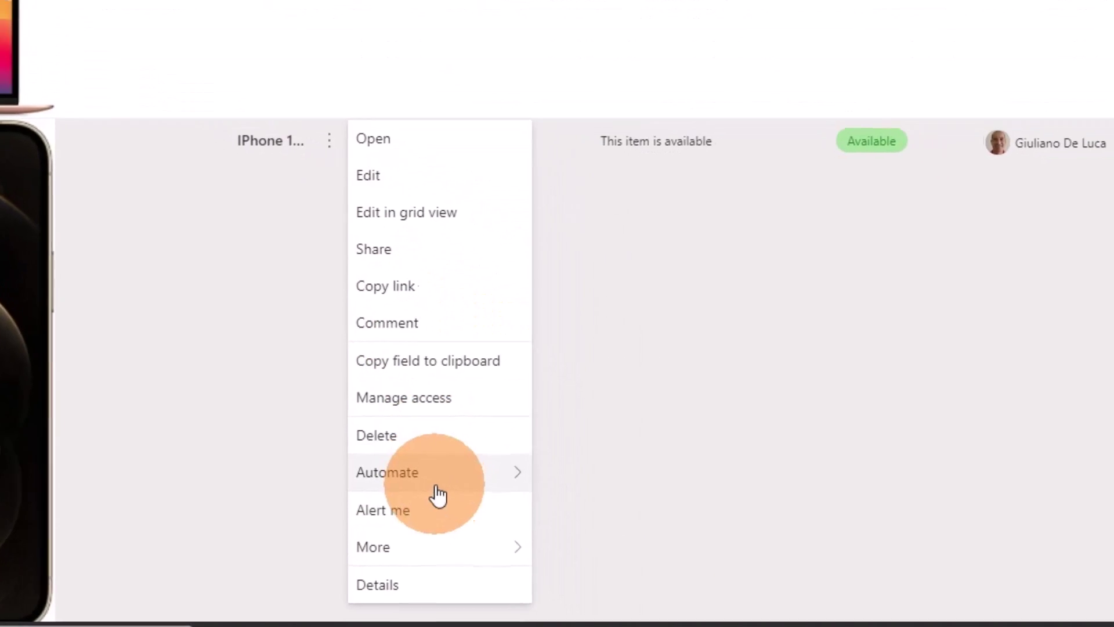
pyautogui.moveTo(706, 569)
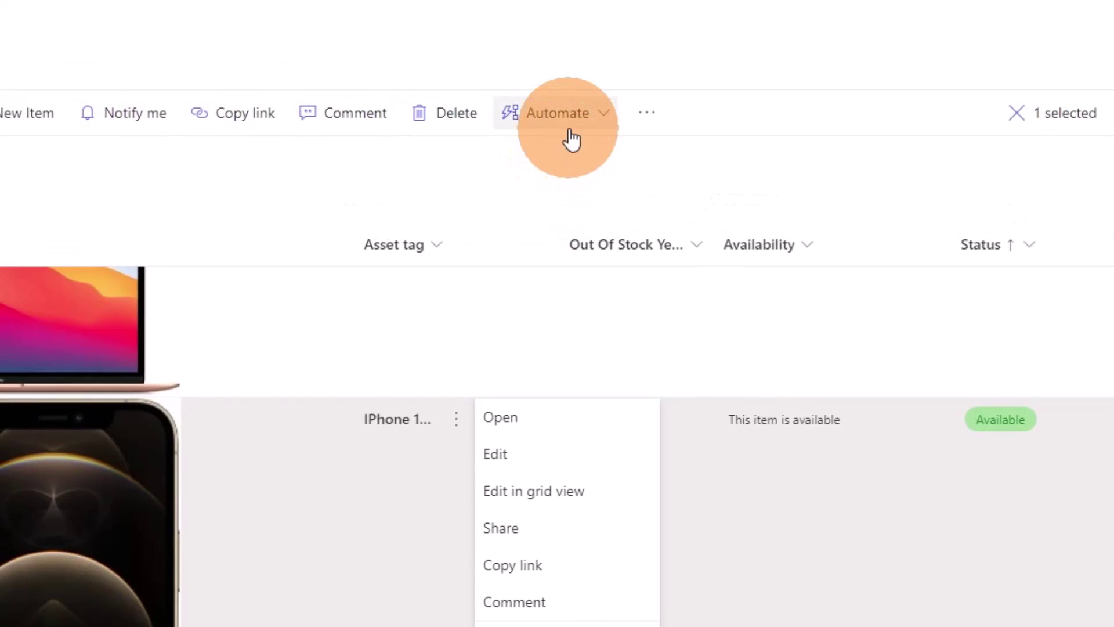
pyautogui.click(563, 116)
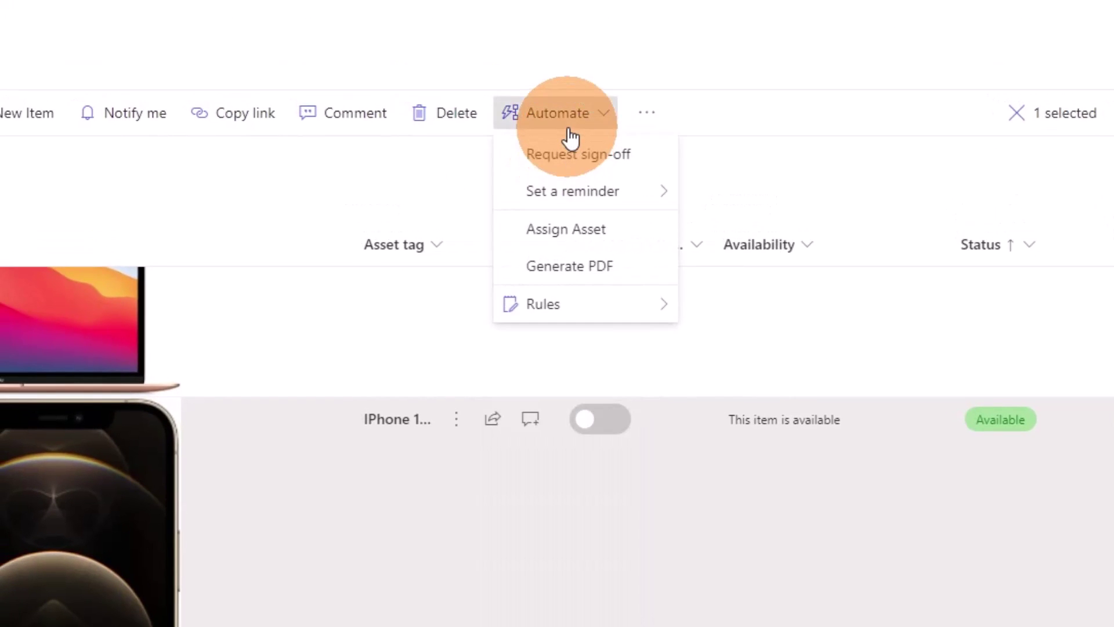
pyautogui.click(555, 267)
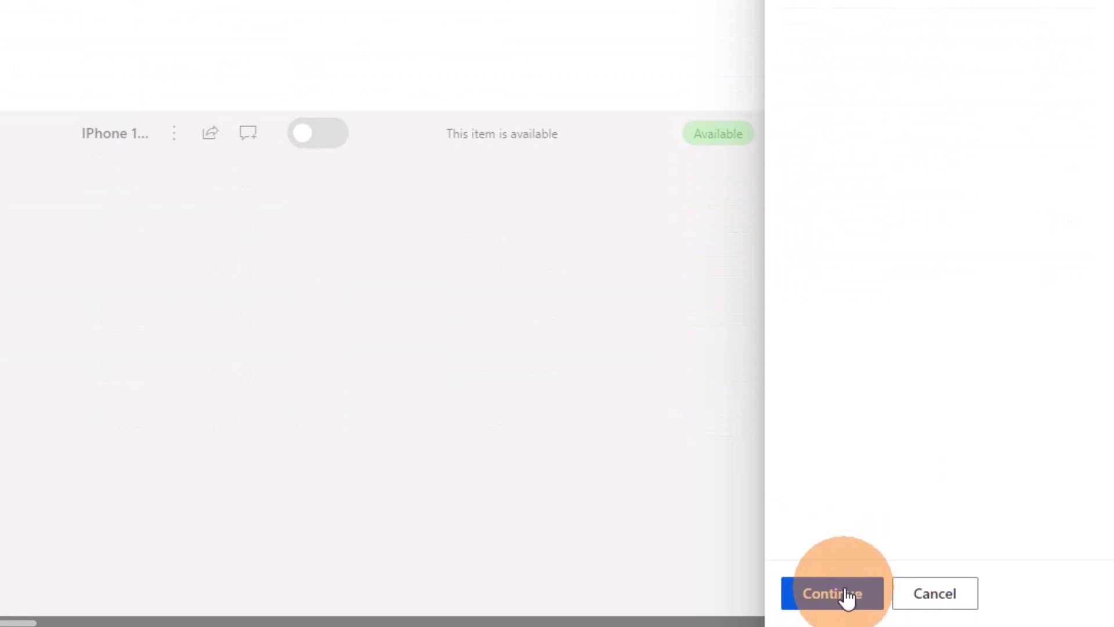
pyautogui.click(848, 595)
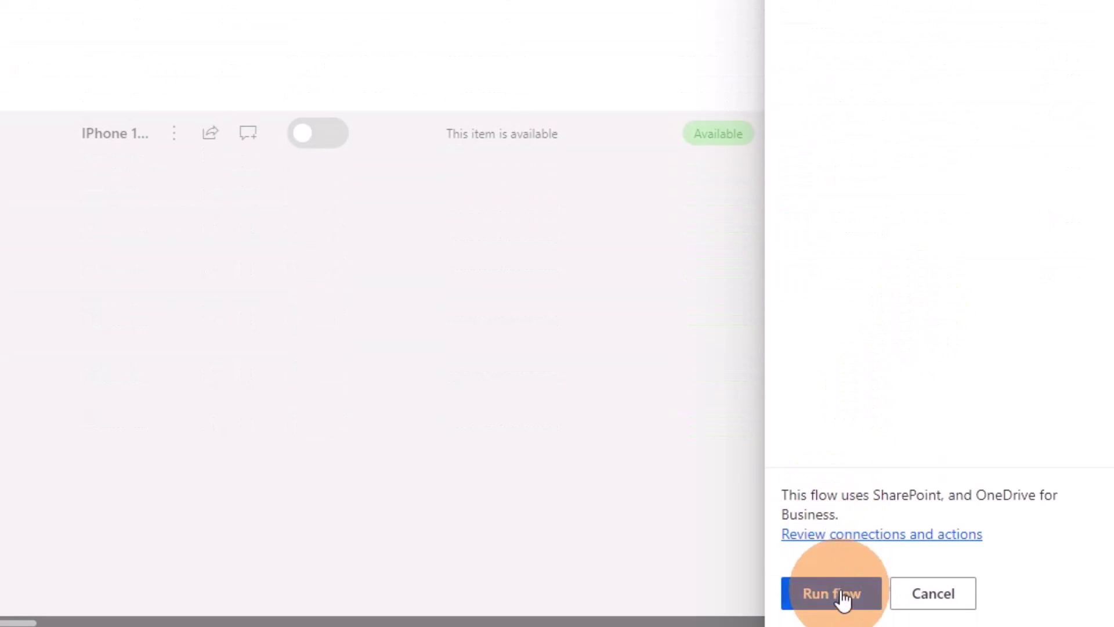
pyautogui.click(841, 595)
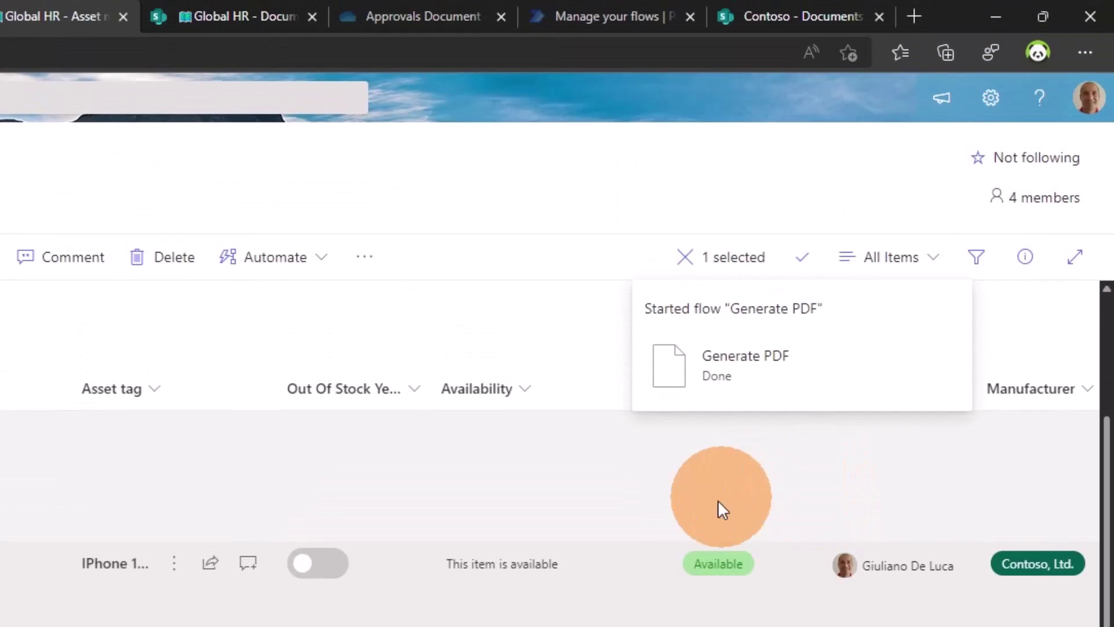
# Step: Reload the Asset manager list and open the PDF linked in the IPhone 12 Pro item's PDF URL column
pyautogui.hscroll(15, 557, 464)
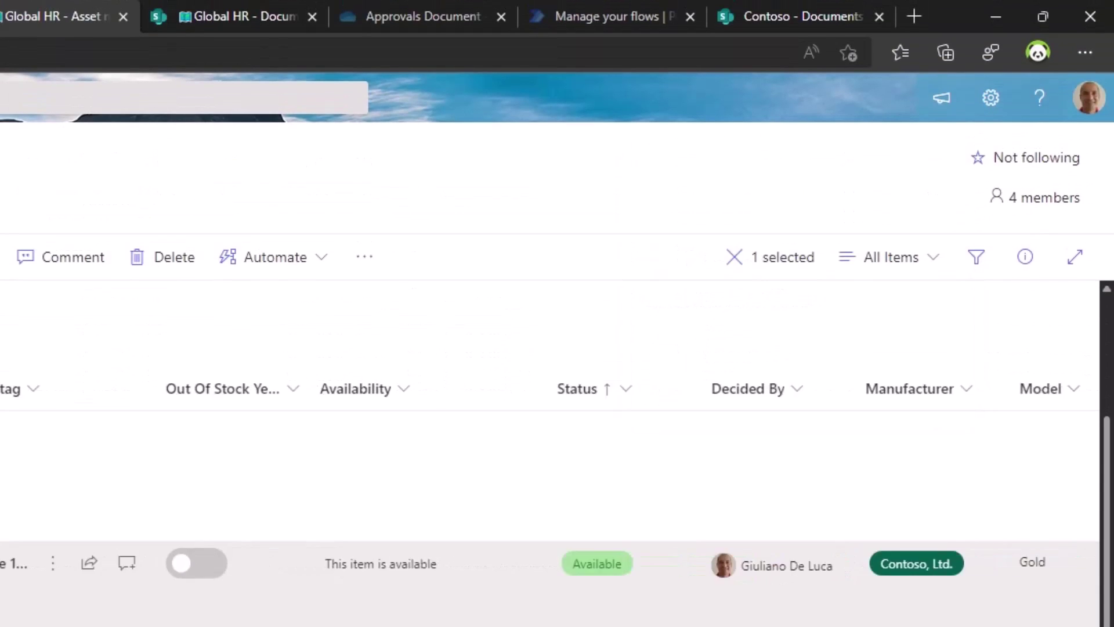
pyautogui.hscroll(3, 557, 464)
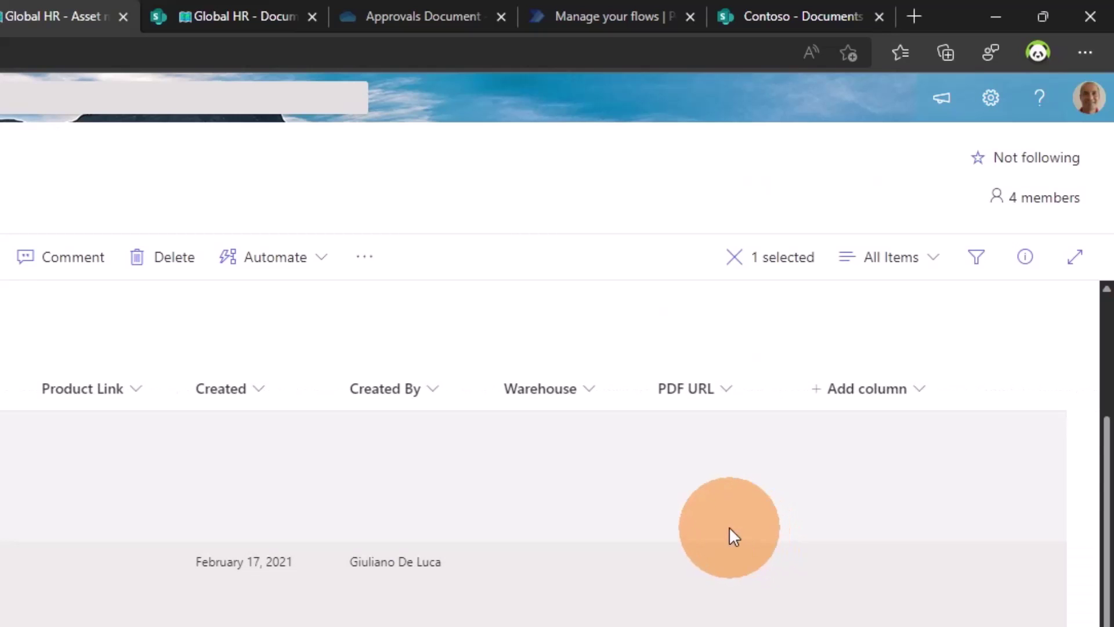
pyautogui.click(709, 525)
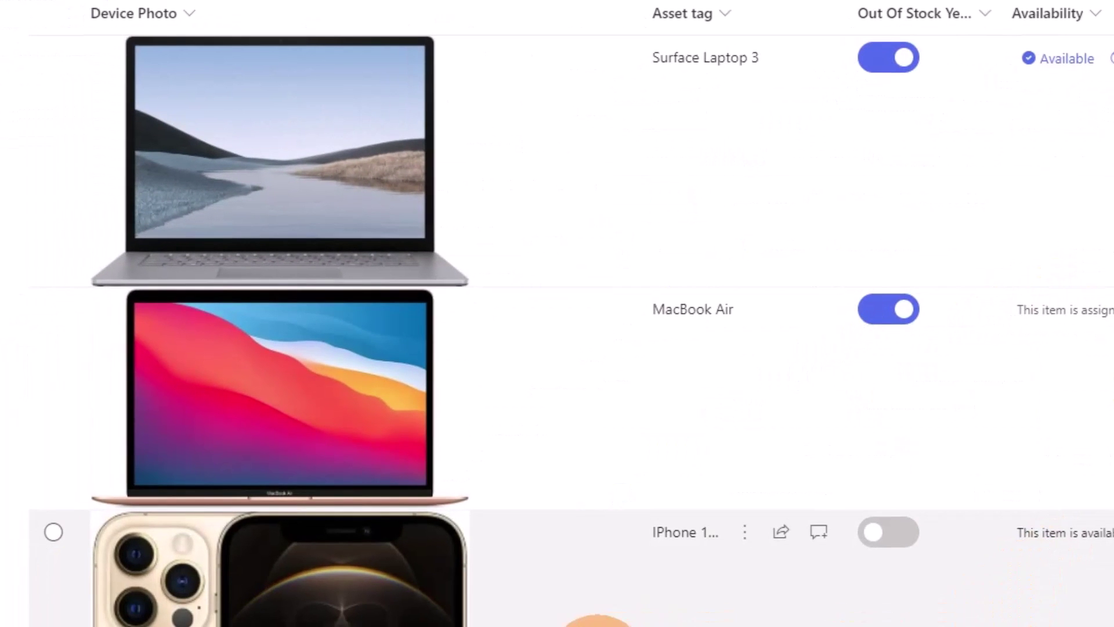
pyautogui.hscroll(20, 967, 530)
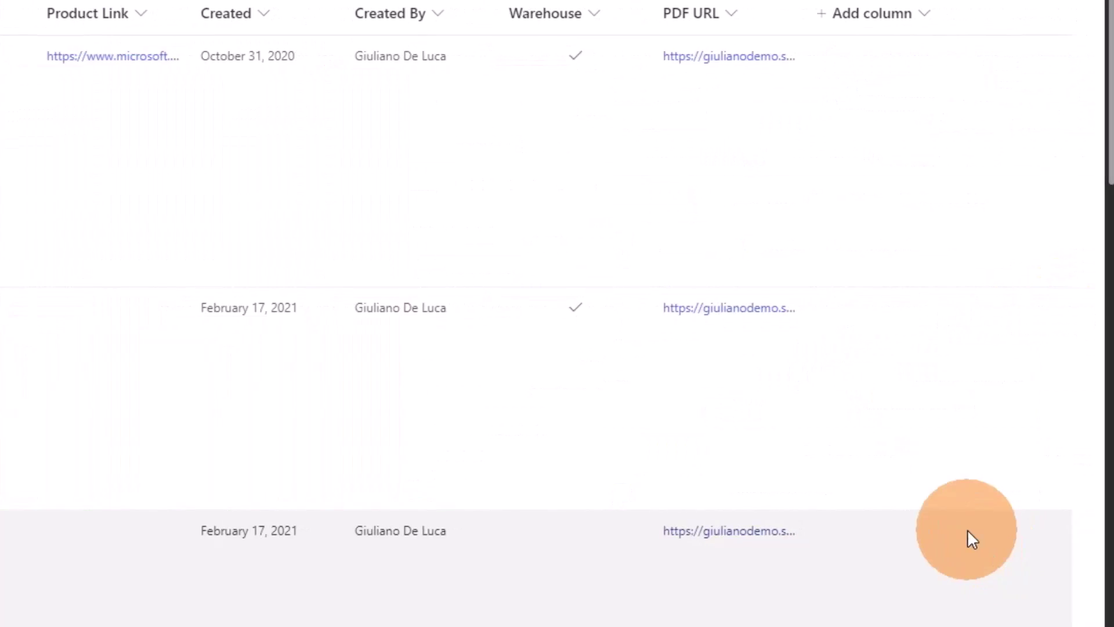
pyautogui.scroll(-2, 967, 529)
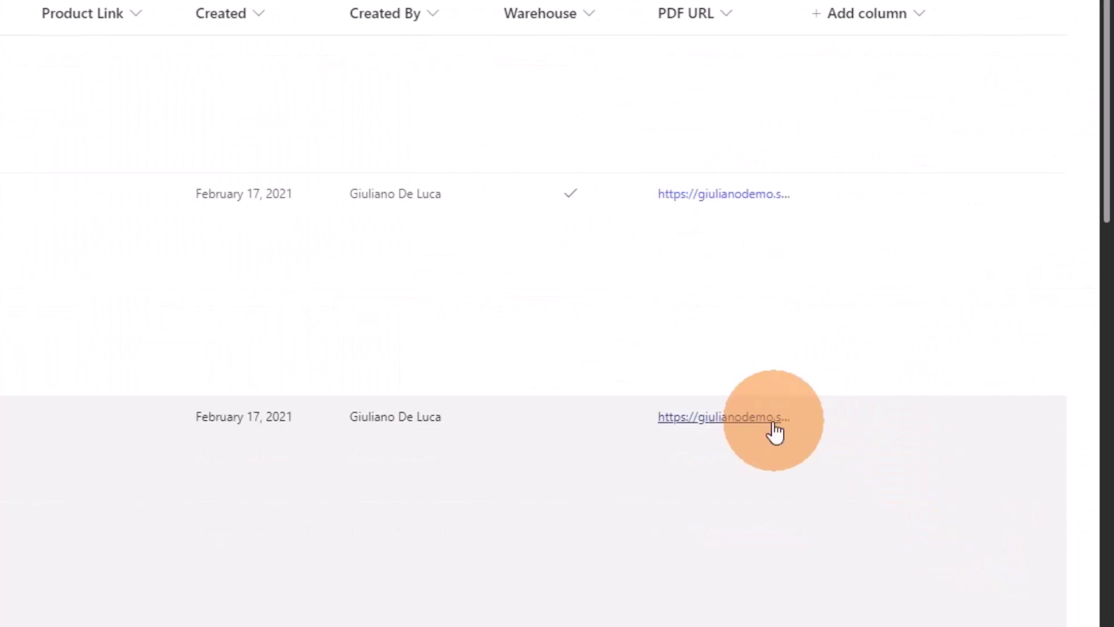
pyautogui.click(727, 429)
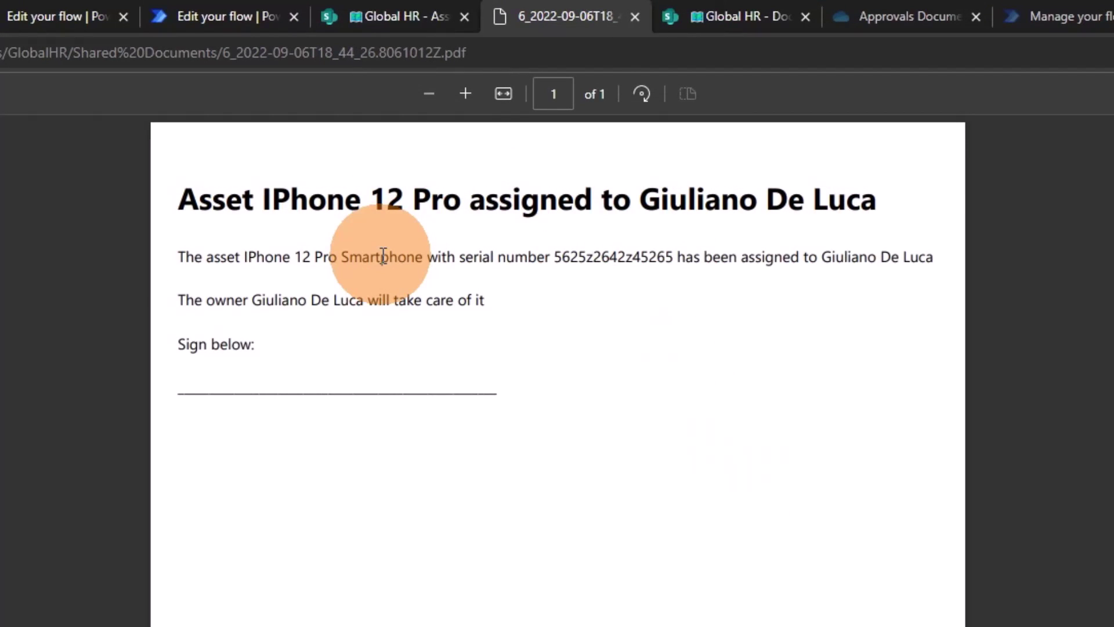
# Step: Return to the Asset manager list and add a single line of text column named Generate PDF
pyautogui.click(397, 26)
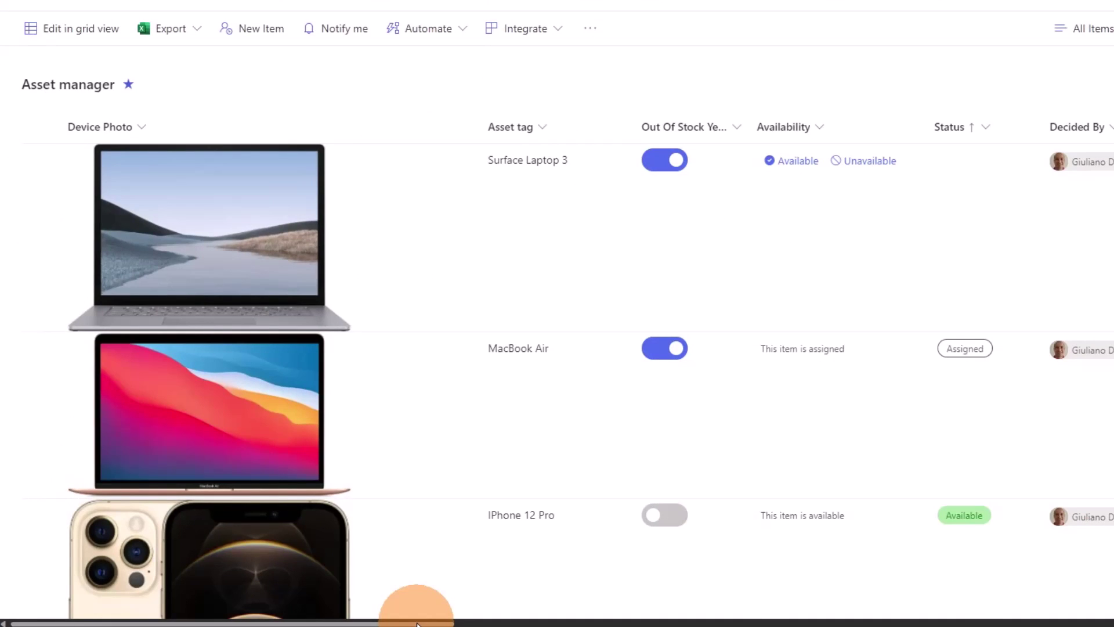
pyautogui.moveTo(416, 623); pyautogui.dragTo(1110, 624)
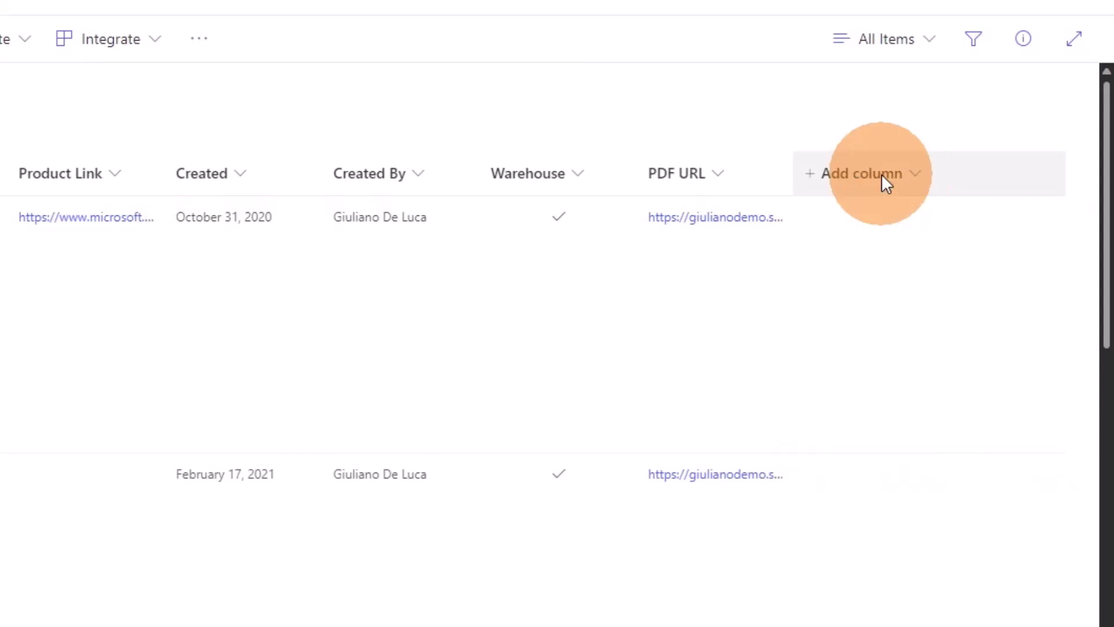
pyautogui.click(882, 173)
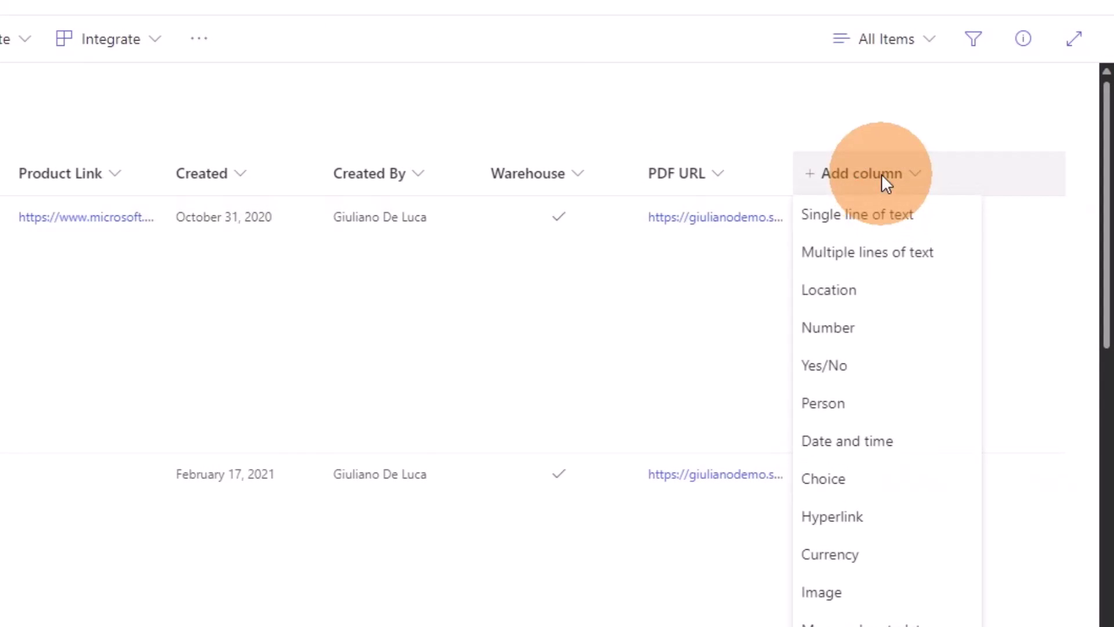
pyautogui.click(869, 213)
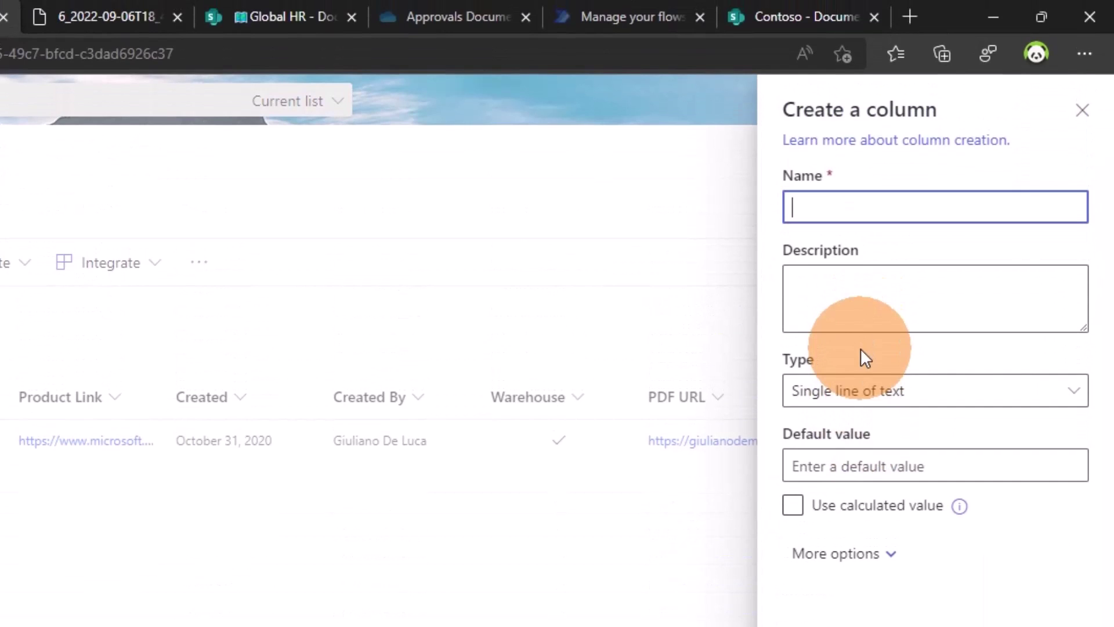
pyautogui.write('Gene')
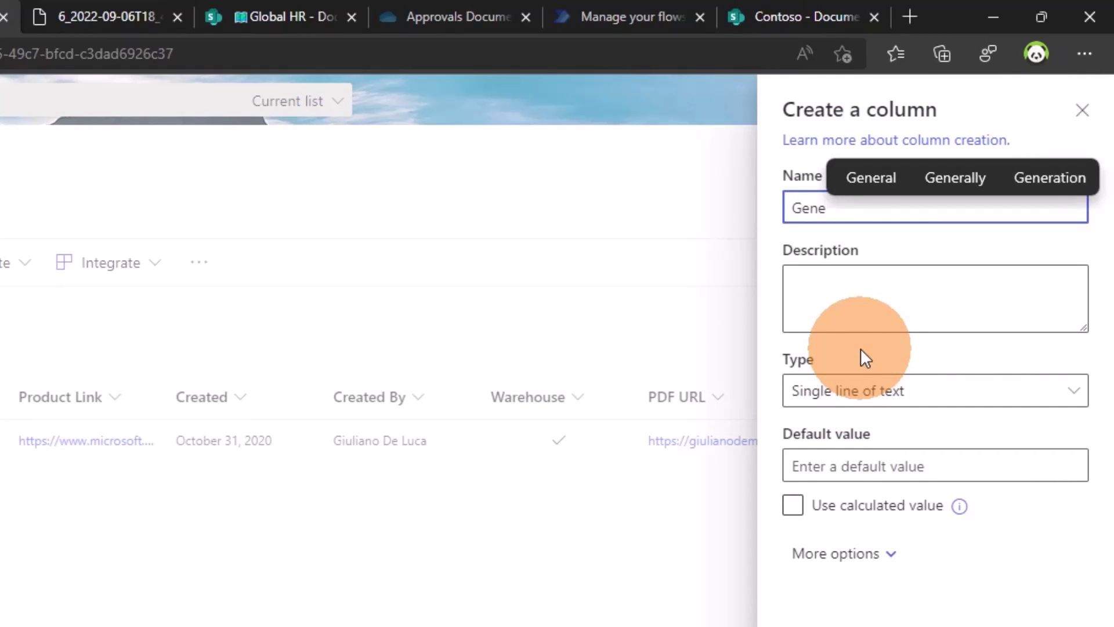
pyautogui.write('rate PDF')
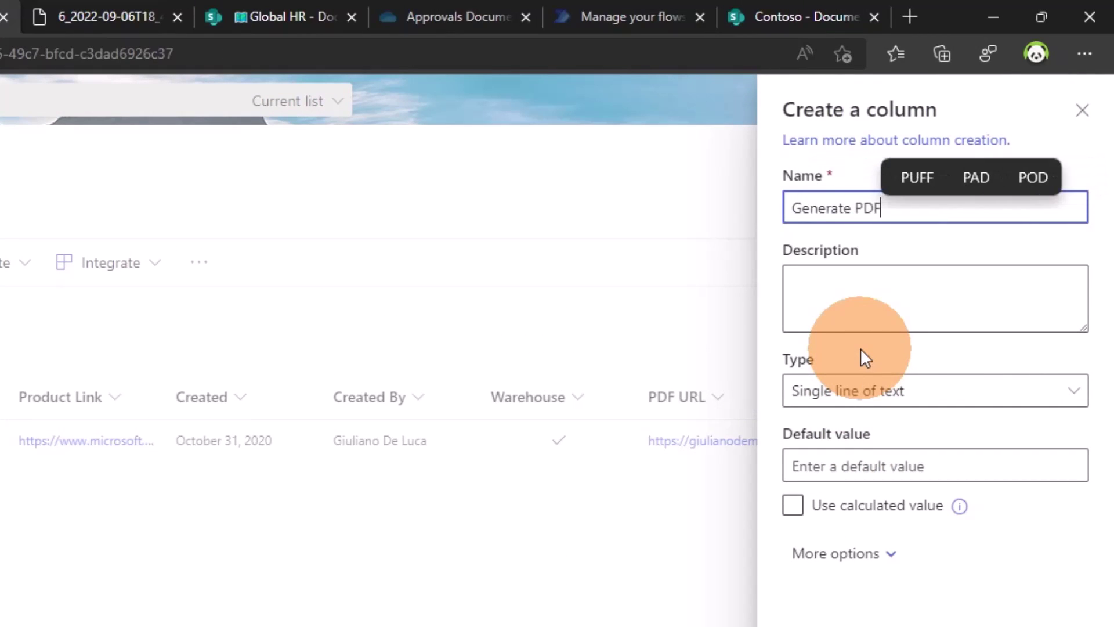
pyautogui.click(847, 577)
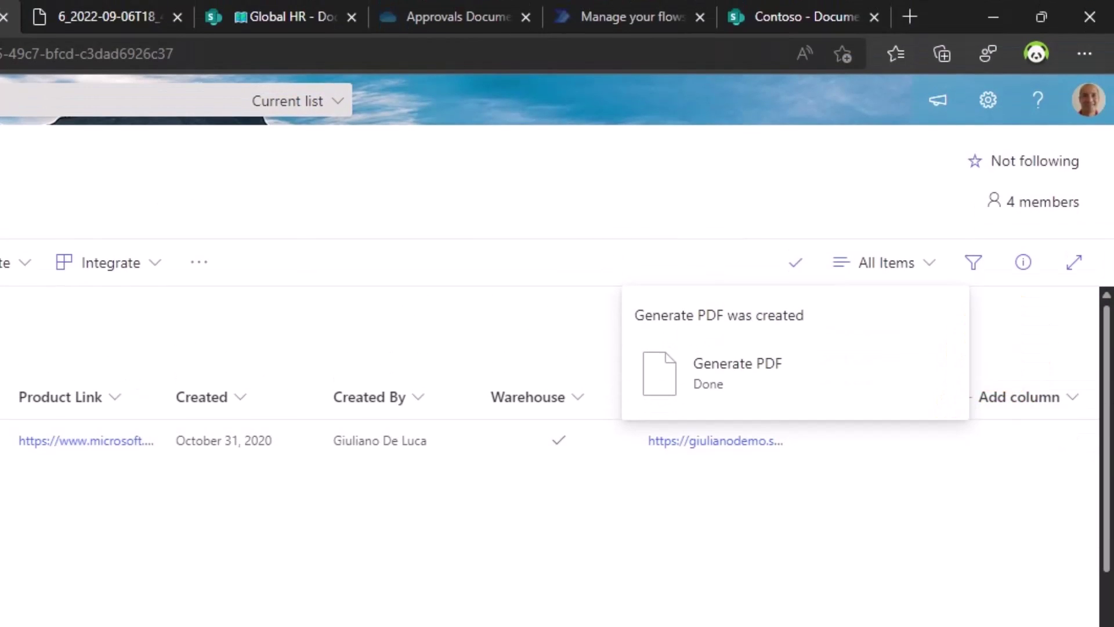
# Step: Open the Generate PDF column's formatting in advanced mode to show its JSON
pyautogui.hscroll(3, 1019, 397)
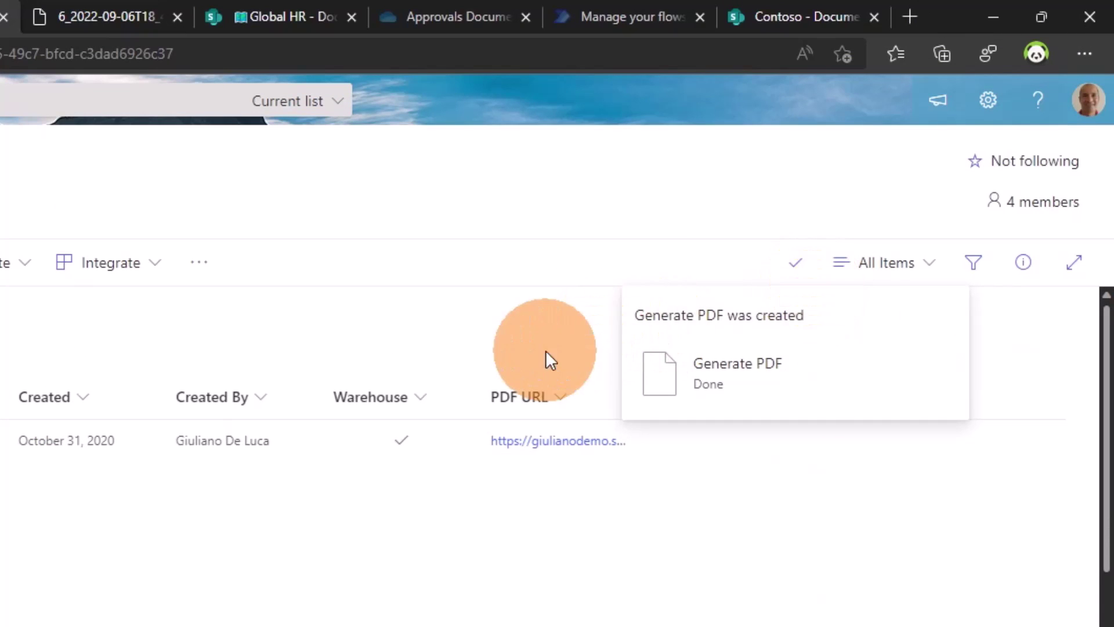
pyautogui.click(756, 398)
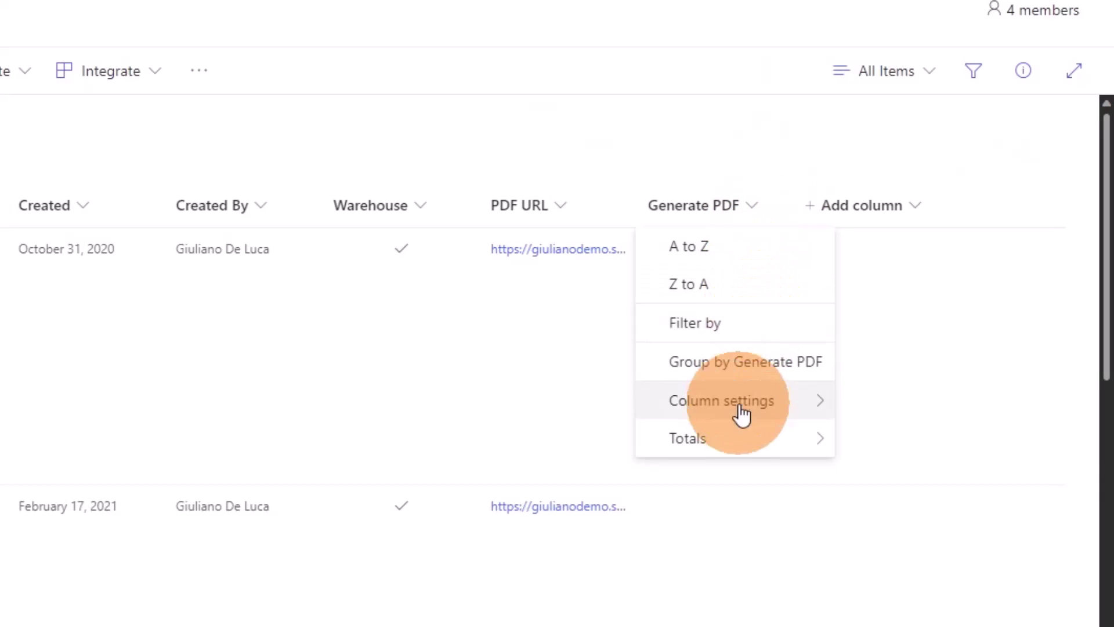
pyautogui.moveTo(744, 422)
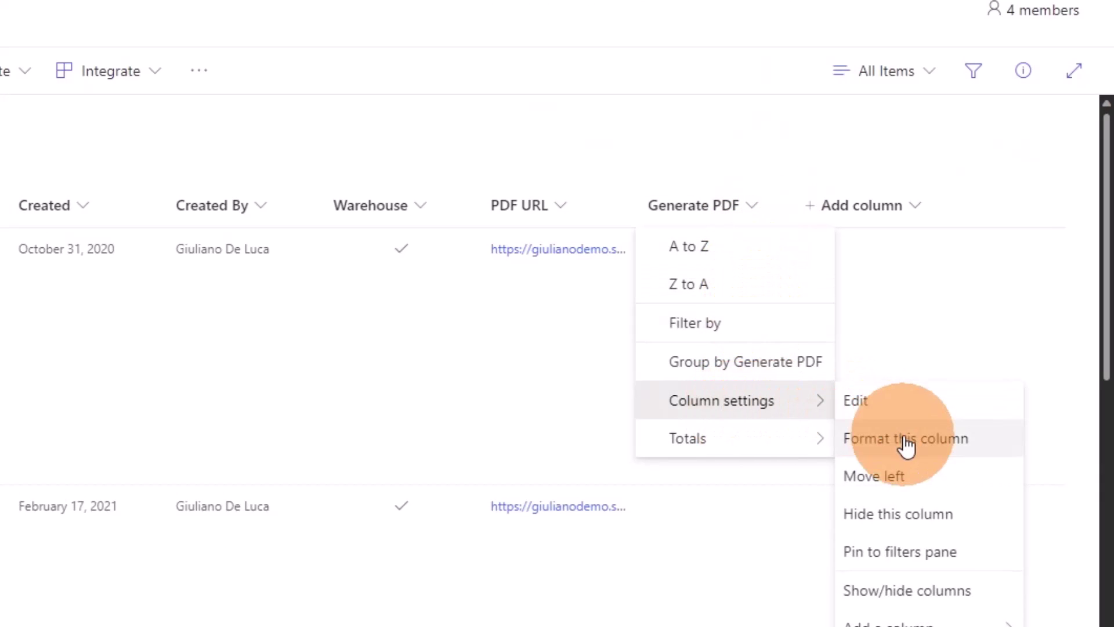
pyautogui.click(906, 439)
pyautogui.click(268, 533)
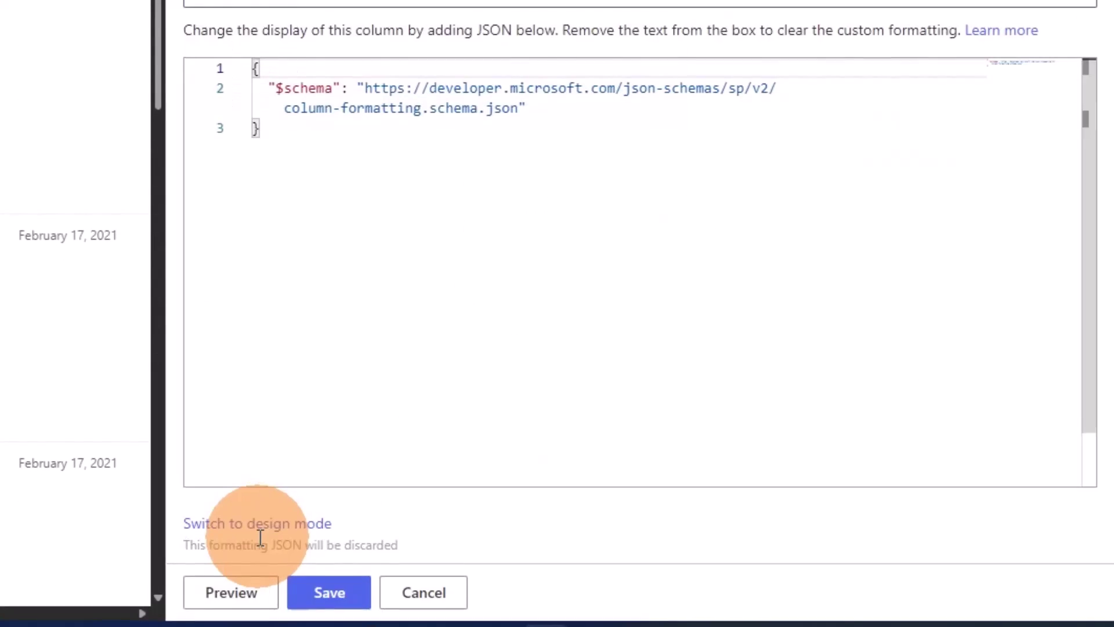
pyautogui.click(424, 233)
pyautogui.hotkey('ctrl', 'a')
pyautogui.write('300adcff-905e-4858-b03e-0dd34c90baff')
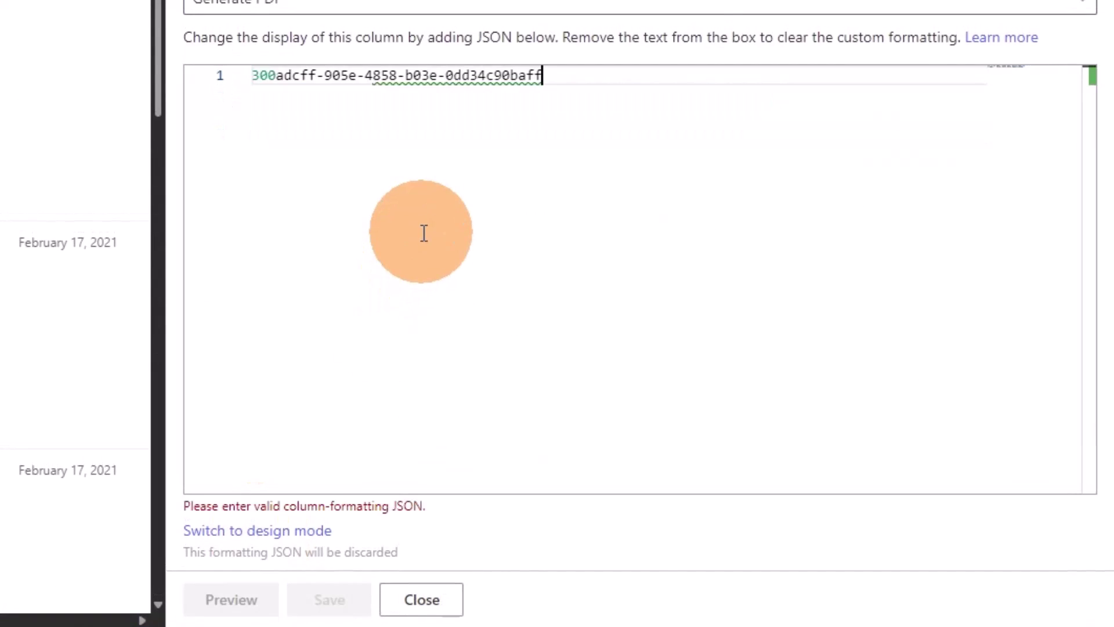
# Step: Replace the column formatting code with the copied JSON for an executeFlow button with a Flow icon and the text Send to Manager
pyautogui.hotkey('ctrl', 'a')
pyautogui.press('BackSpace')
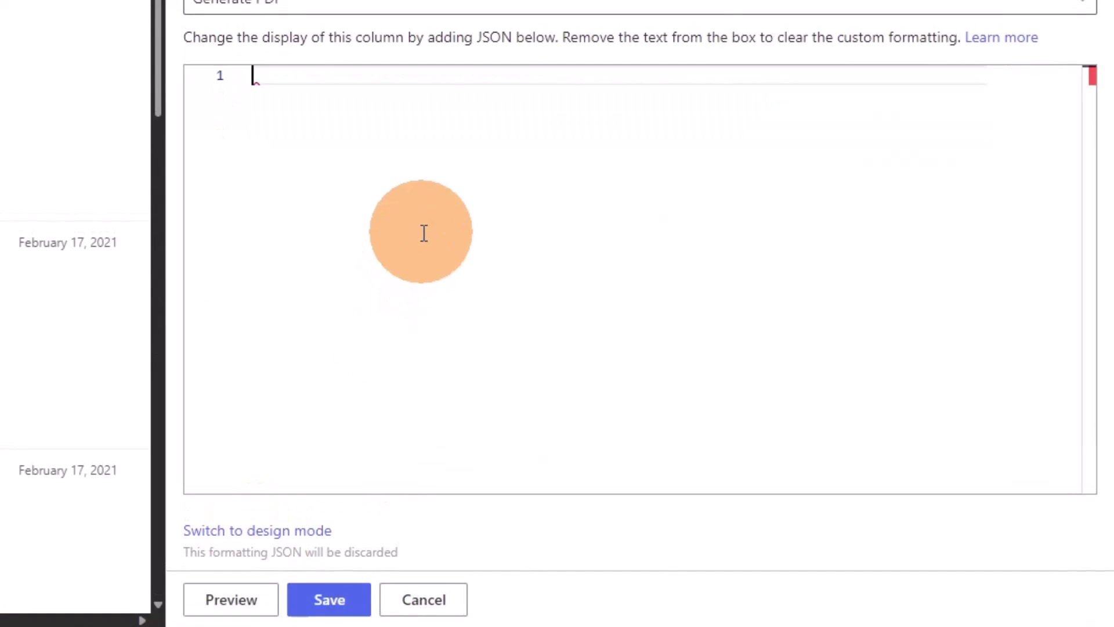
pyautogui.press('super+v')
pyautogui.press('Down')
pyautogui.press('Return')
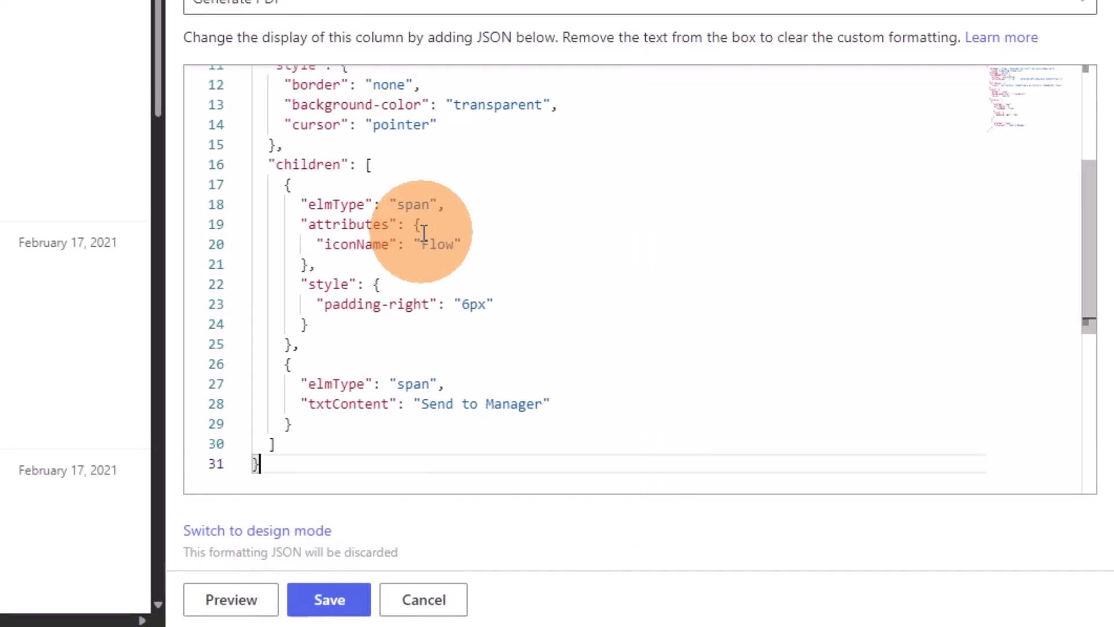
# Step: Examine the formatting JSON's button element type, custom row action, flow ID in actionParams, icon name and txtContent label
pyautogui.scroll(4, 425, 233)
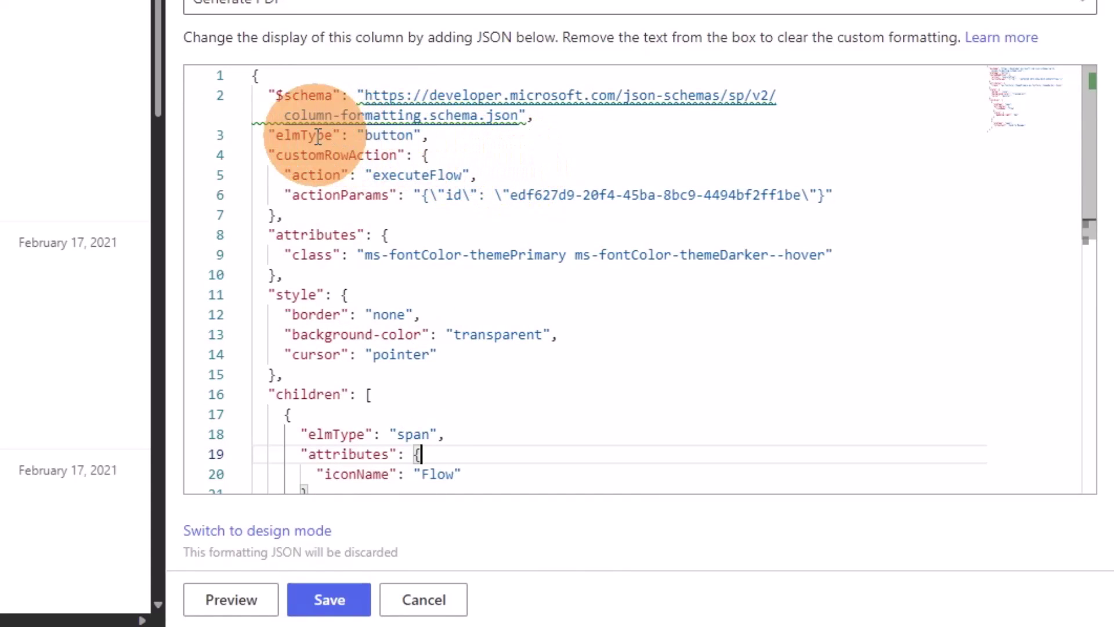
pyautogui.doubleClick(374, 137)
pyautogui.click(535, 162)
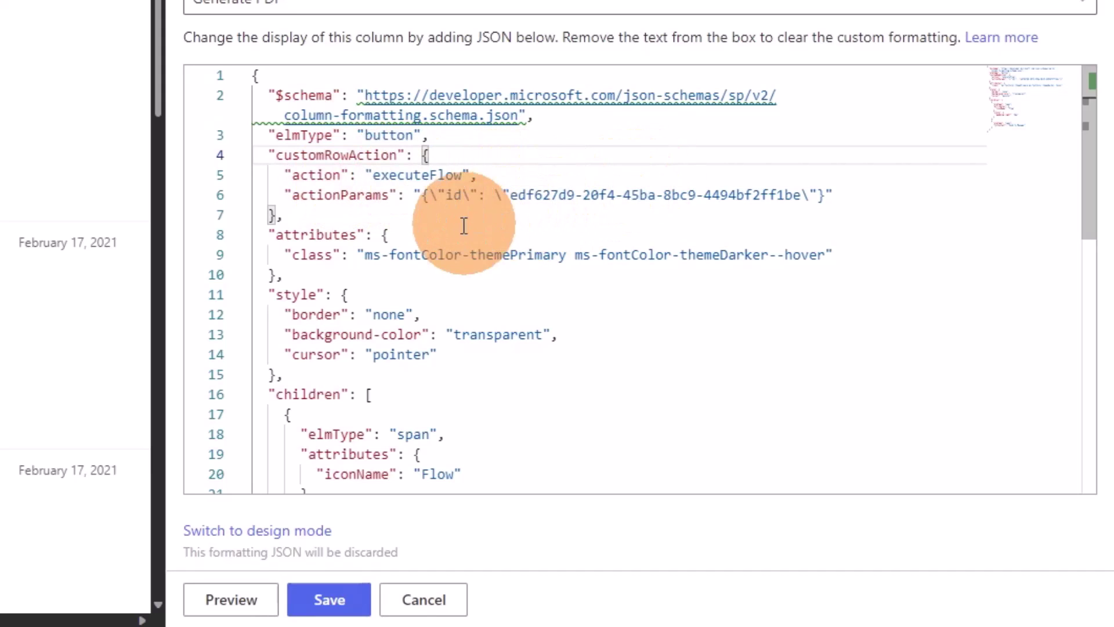
pyautogui.click(378, 202)
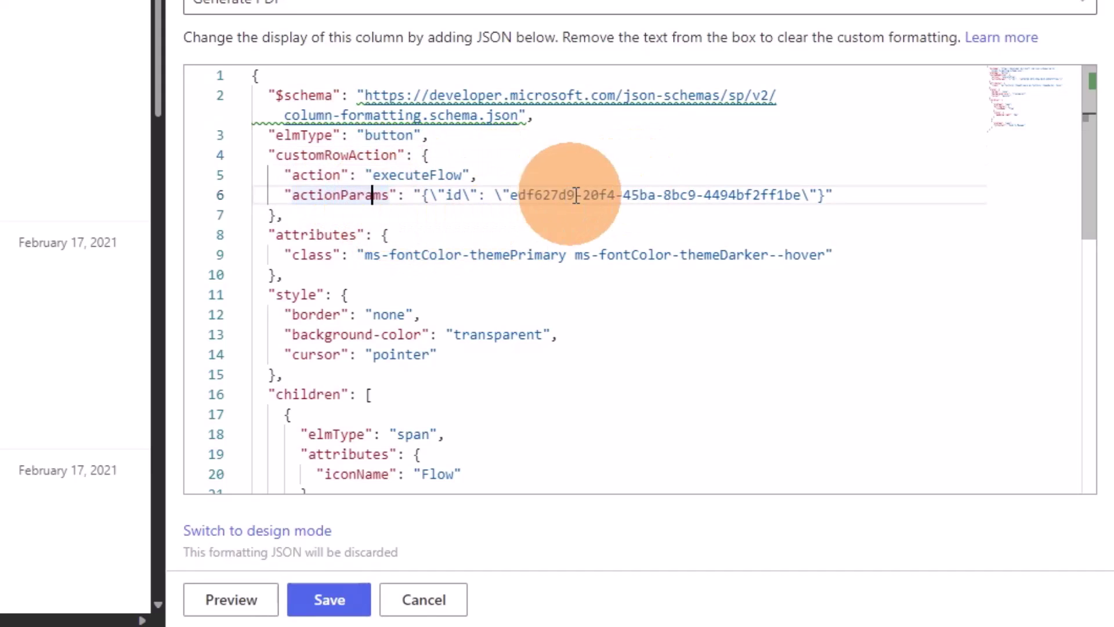
pyautogui.click(522, 198)
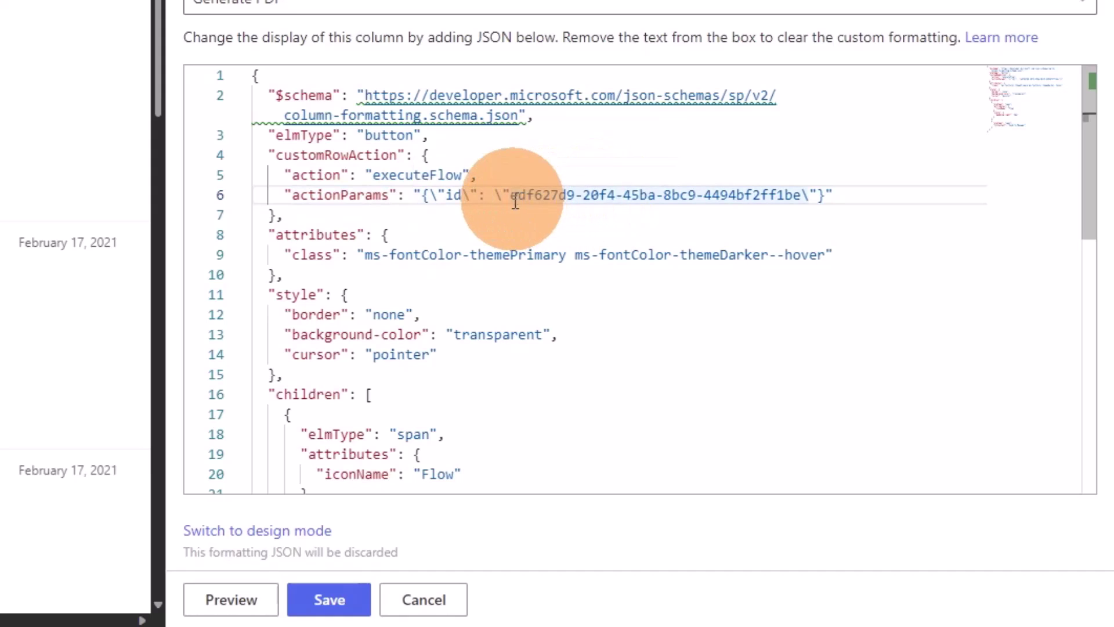
pyautogui.moveTo(512, 198); pyautogui.dragTo(801, 197)
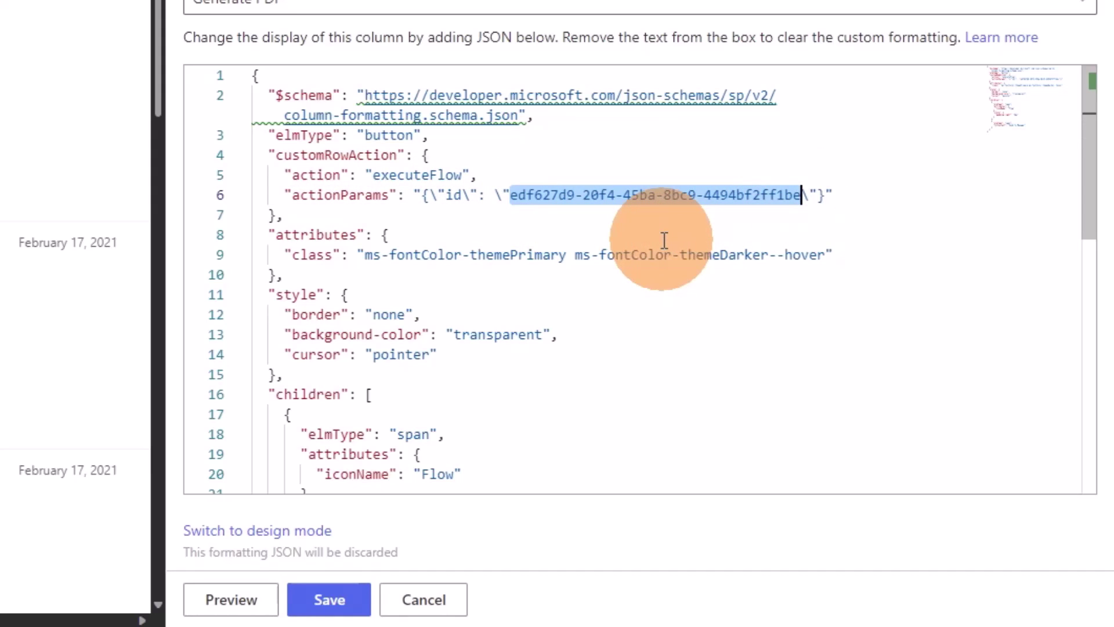
pyautogui.scroll(-1, 664, 240)
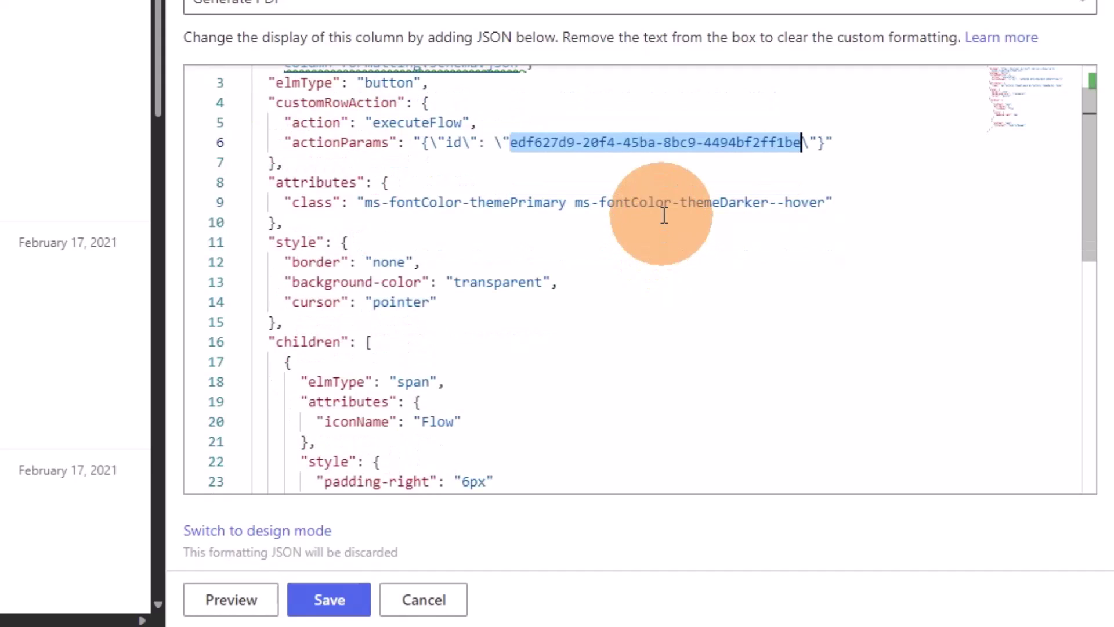
pyautogui.scroll(-4, 589, 241)
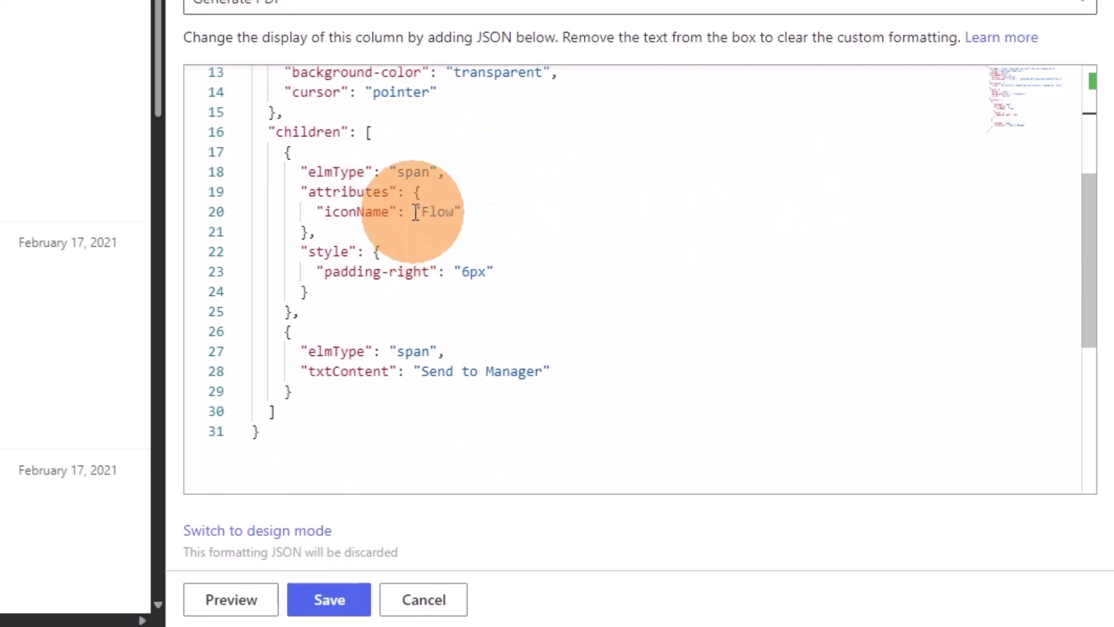
pyautogui.moveTo(423, 212); pyautogui.dragTo(453, 211)
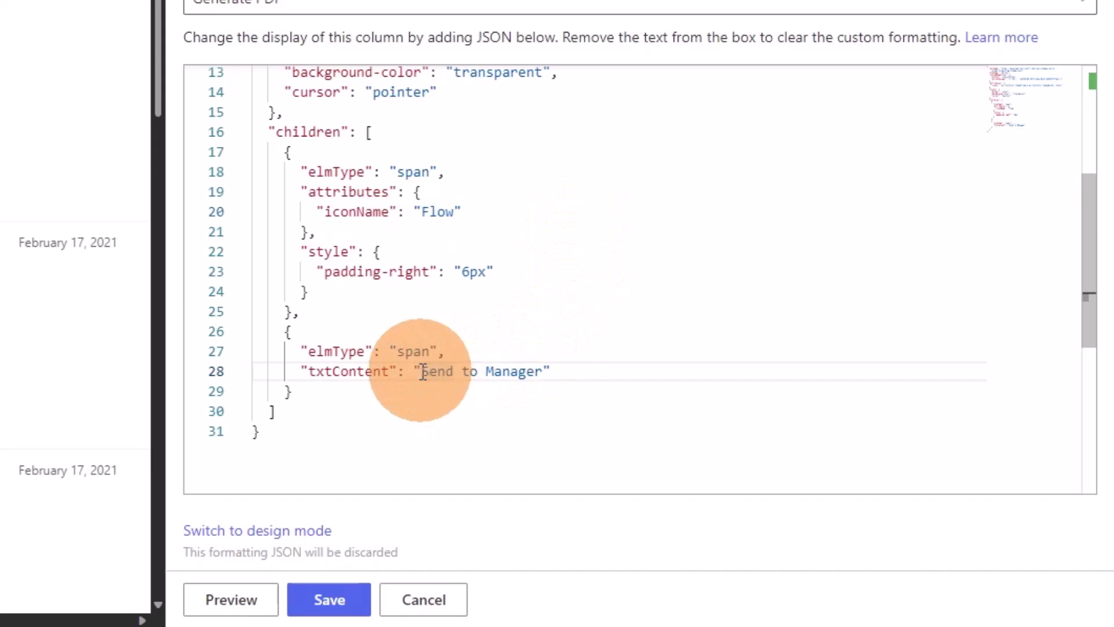
# Step: Change the button's txtContent label in the column formatting JSON to Generate PDF
pyautogui.moveTo(422, 372); pyautogui.dragTo(538, 371)
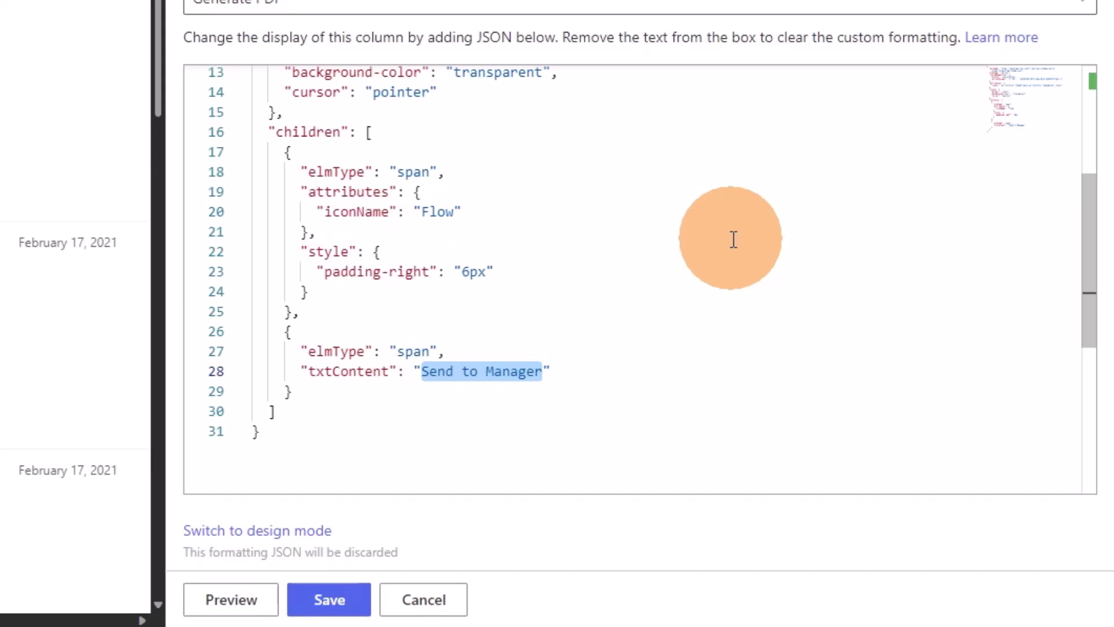
pyautogui.write('Gen')
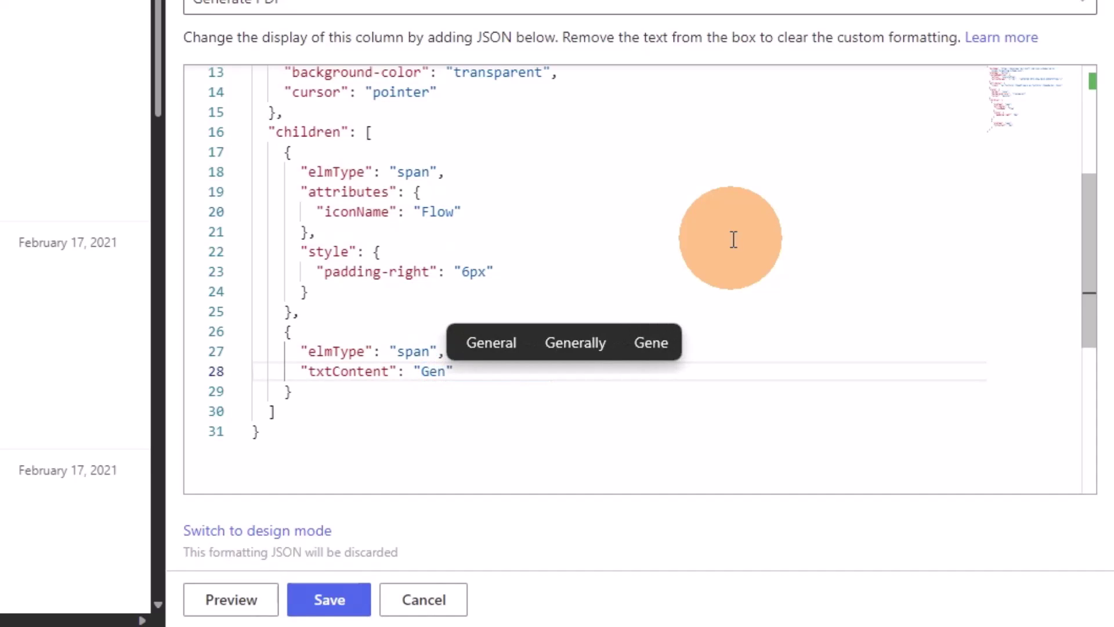
pyautogui.write('erate P')
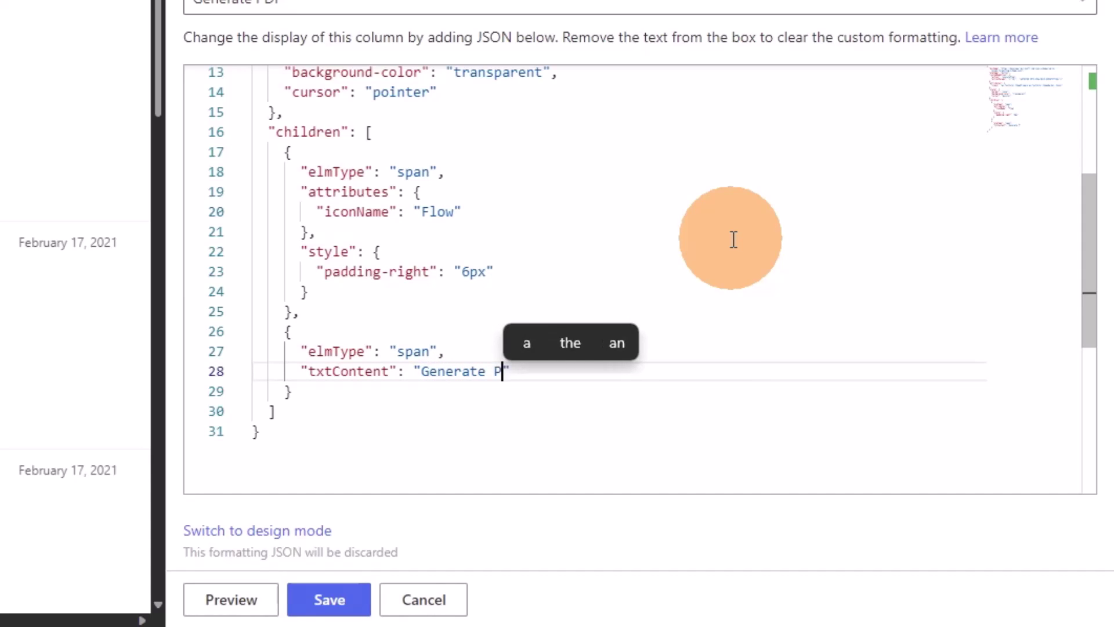
pyautogui.write('DF')
# Step: Select the existing flow ID in actionParams, and copy the Generate PDF flow's ID from its Power Automate details page address
pyautogui.scroll(5, 734, 239)
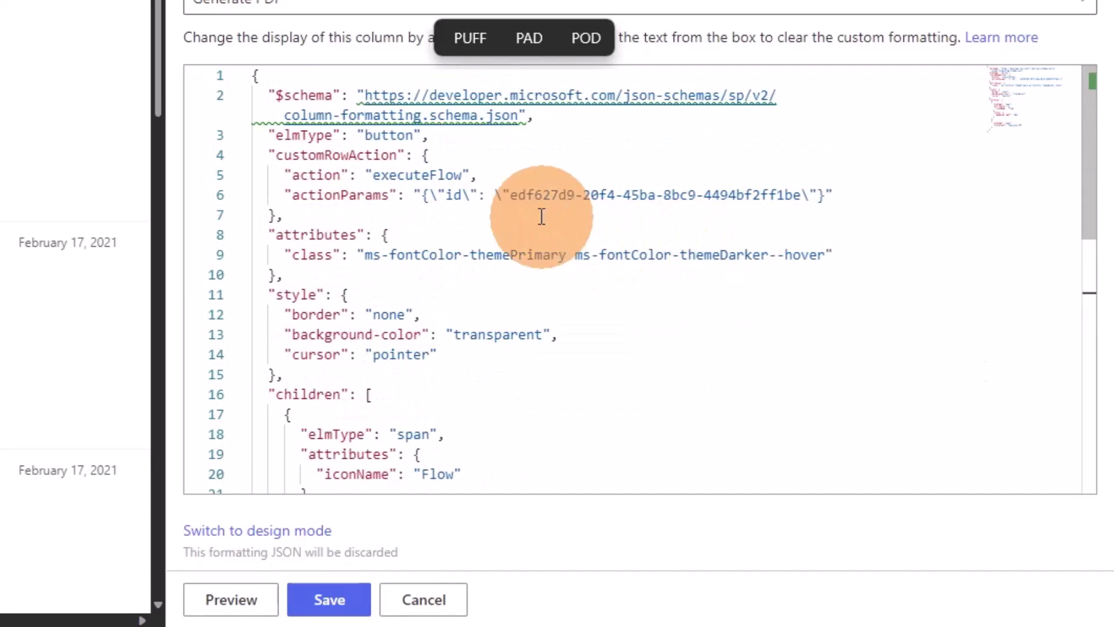
pyautogui.moveTo(511, 195); pyautogui.dragTo(784, 195)
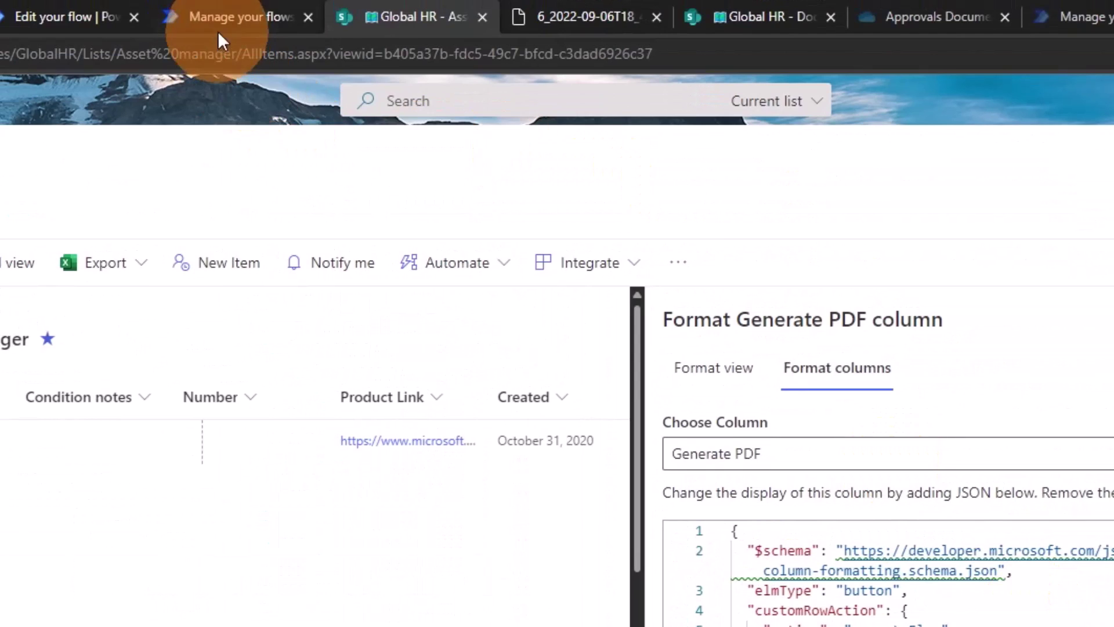
pyautogui.click(218, 30)
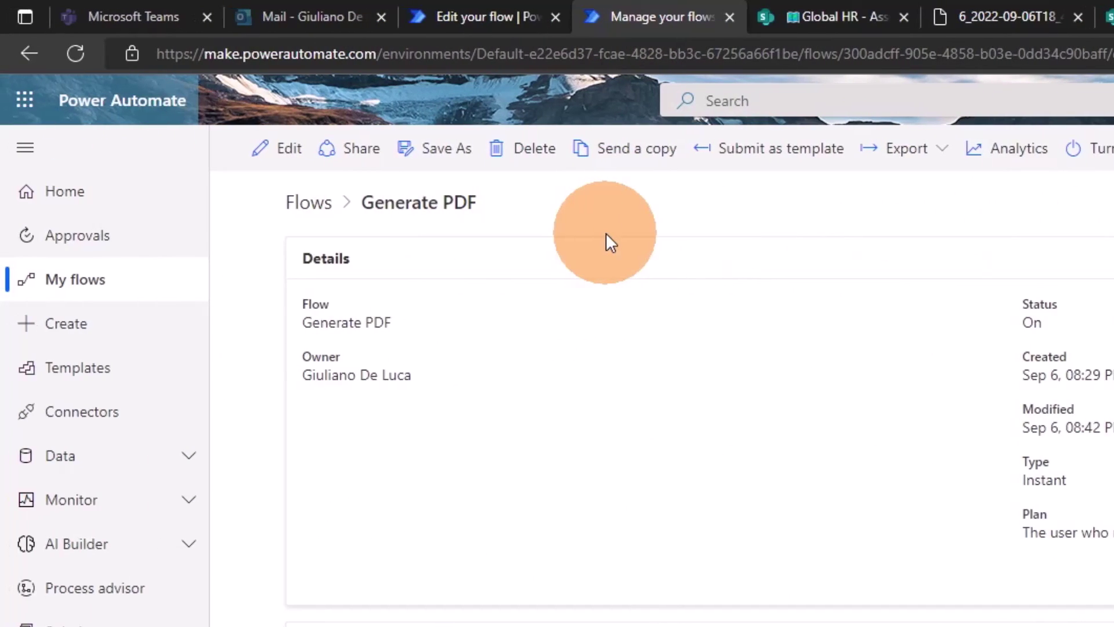
pyautogui.click(113, 287)
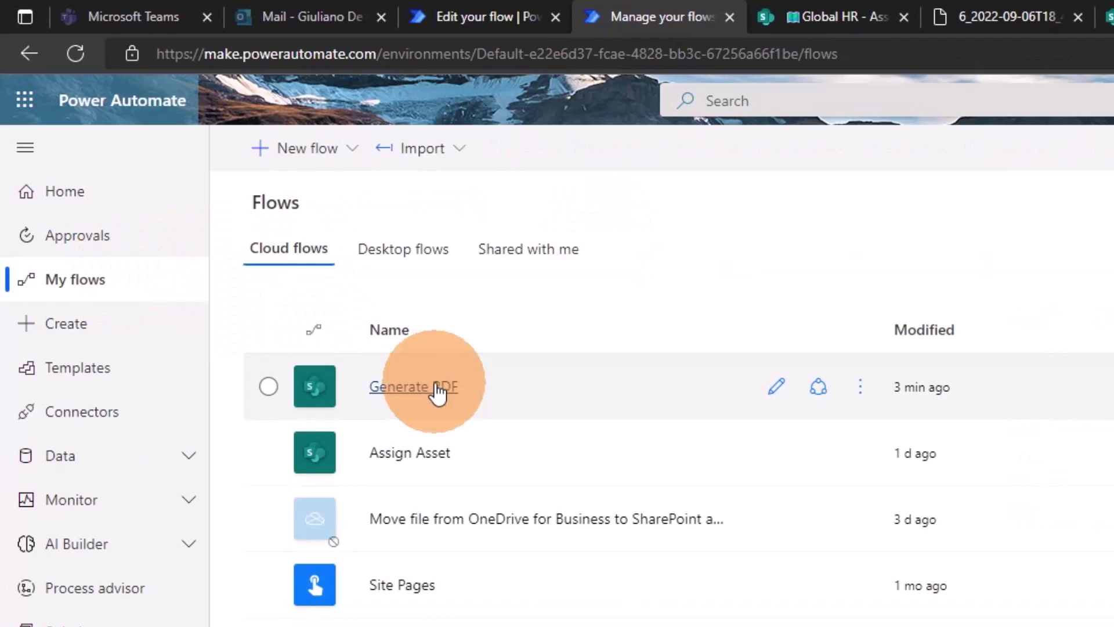
pyautogui.click(436, 387)
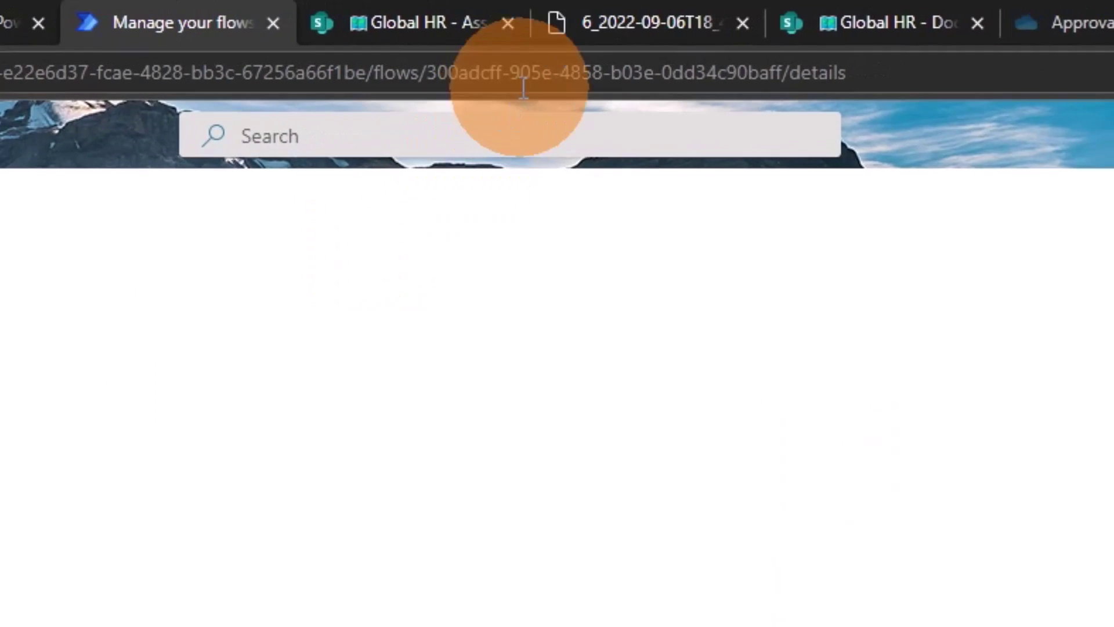
pyautogui.click(785, 71)
pyautogui.moveTo(785, 71); pyautogui.dragTo(427, 74)
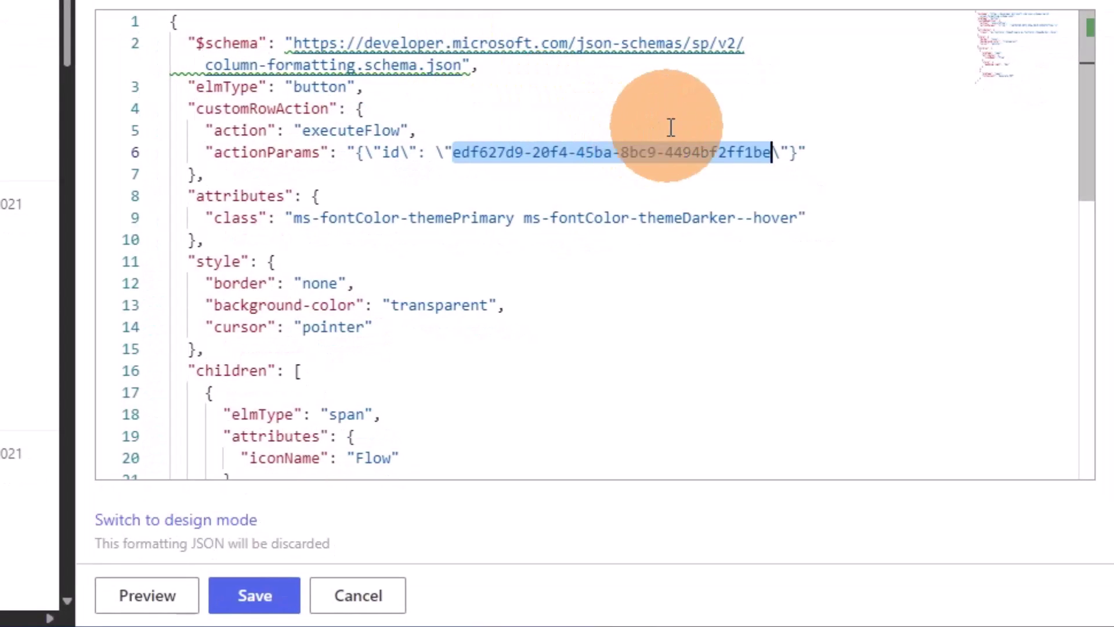
# Step: Replace the actionParams flow ID with 300adcff-905e-4858-b03e-0dd34c90baff, save the column format and close the formatting pane
pyautogui.write('300adcff-905e-4858-b03e-0dd34c90baff')
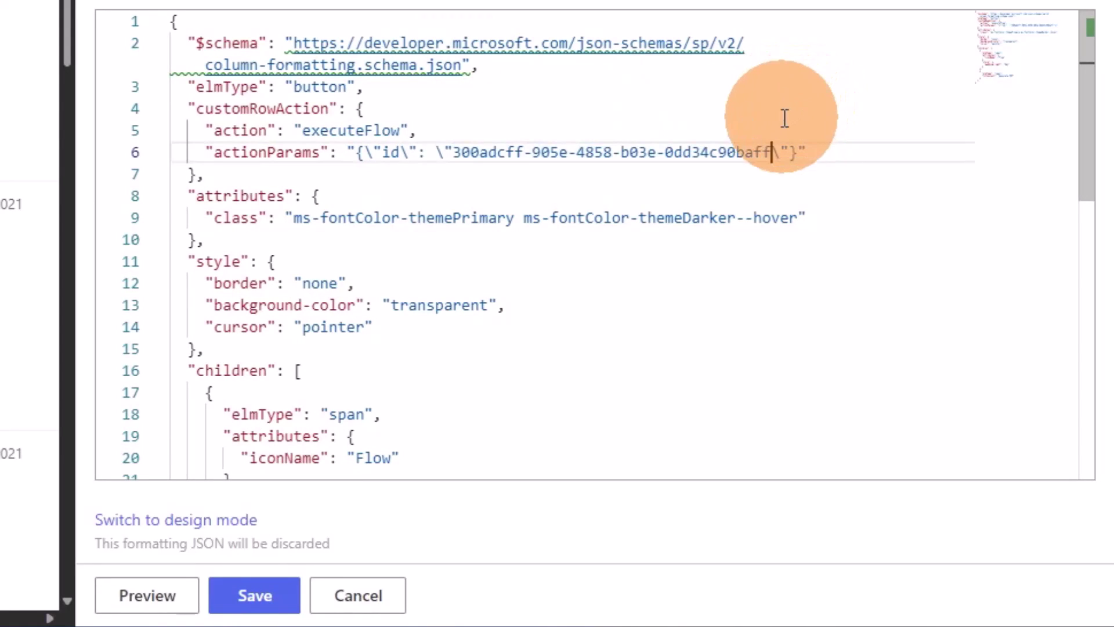
pyautogui.click(258, 607)
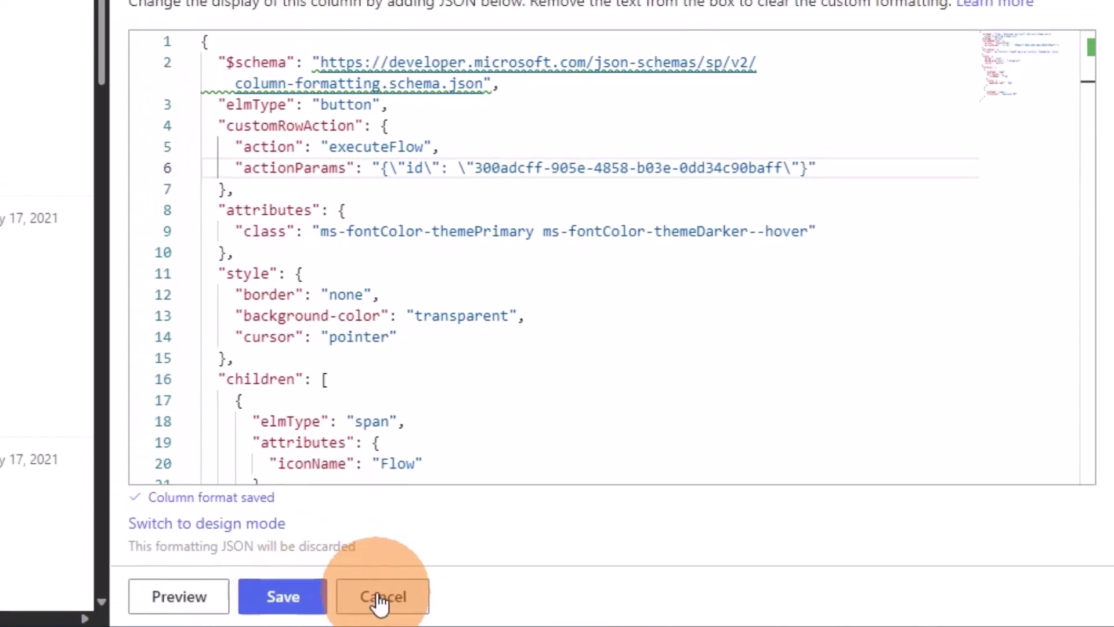
pyautogui.click(358, 595)
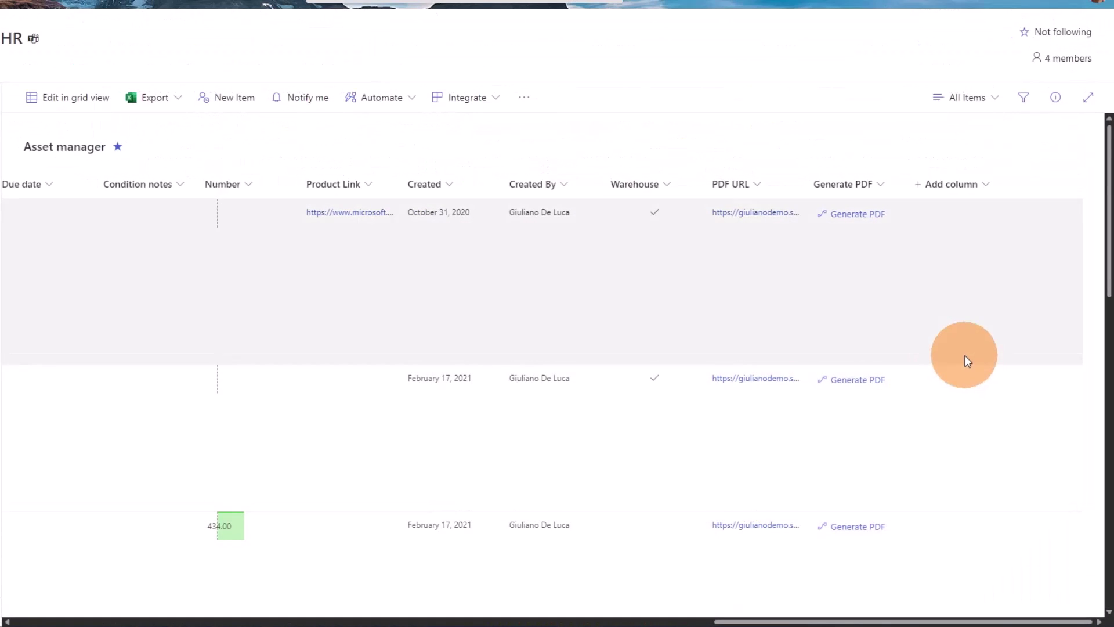
# Step: Run the flow for the Surface Studio item from its Generate PDF column button
pyautogui.scroll(-1, 966, 355)
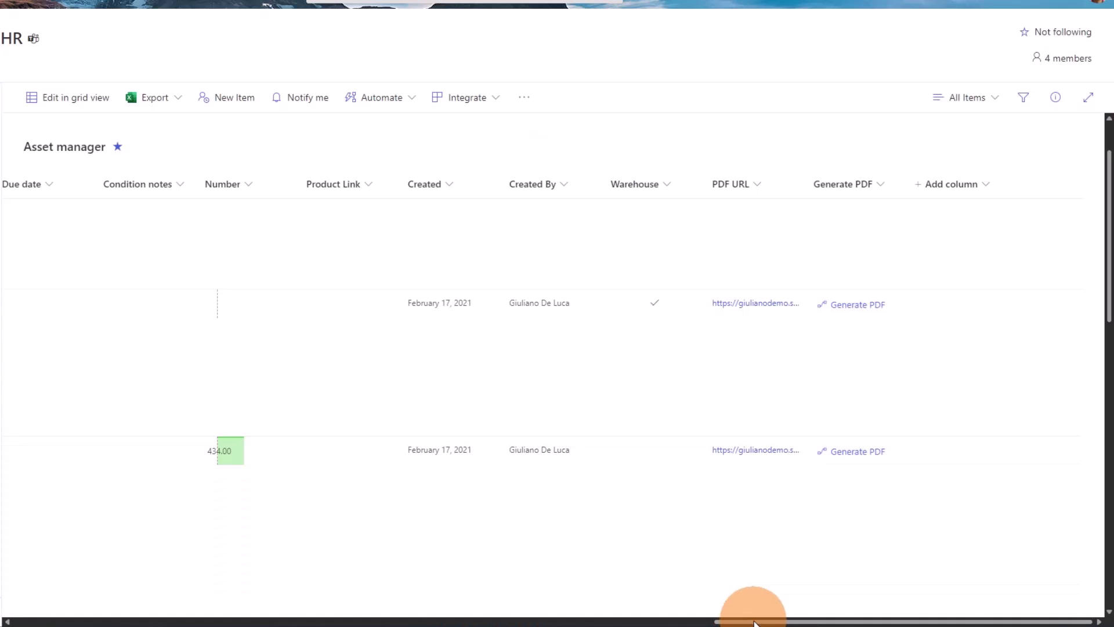
pyautogui.moveTo(743, 622); pyautogui.dragTo(92, 617)
pyautogui.scroll(-4, 383, 511)
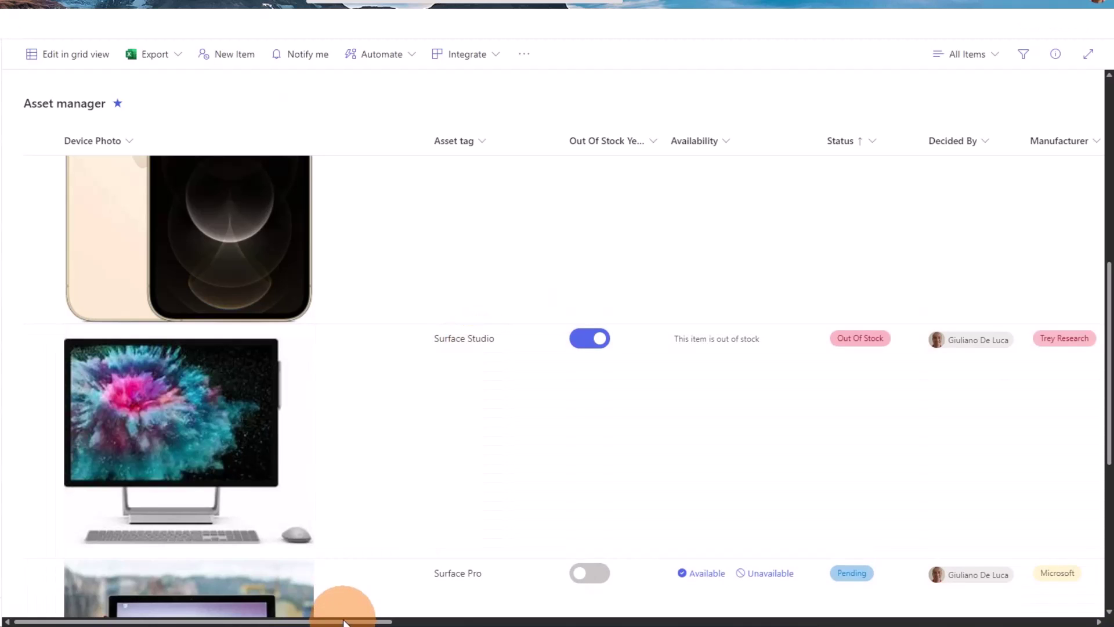
pyautogui.moveTo(349, 620); pyautogui.dragTo(1067, 619)
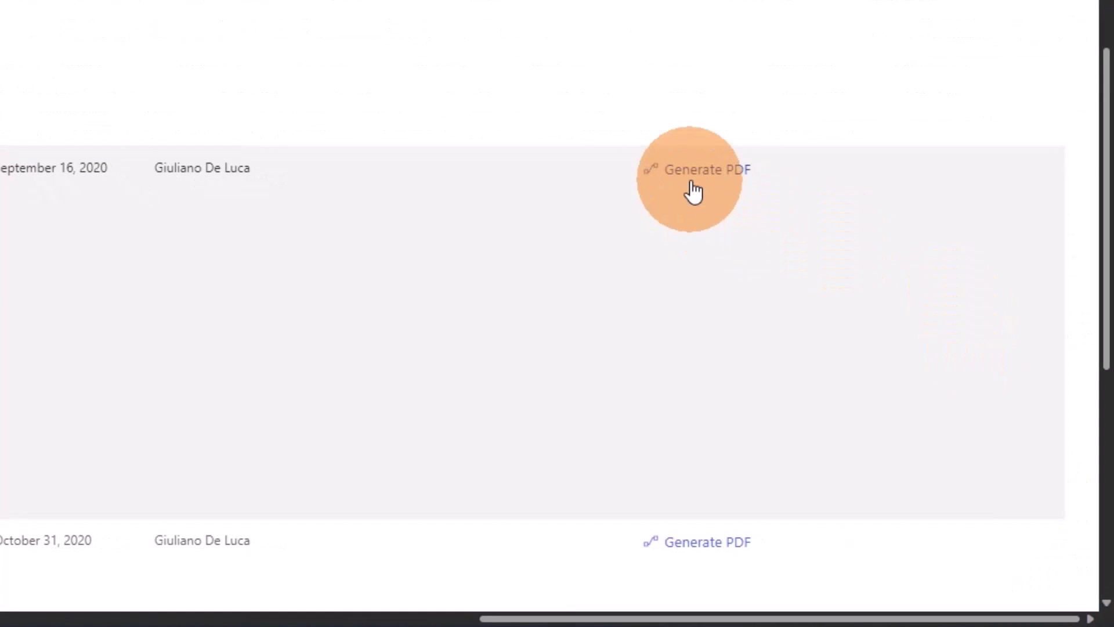
pyautogui.click(694, 190)
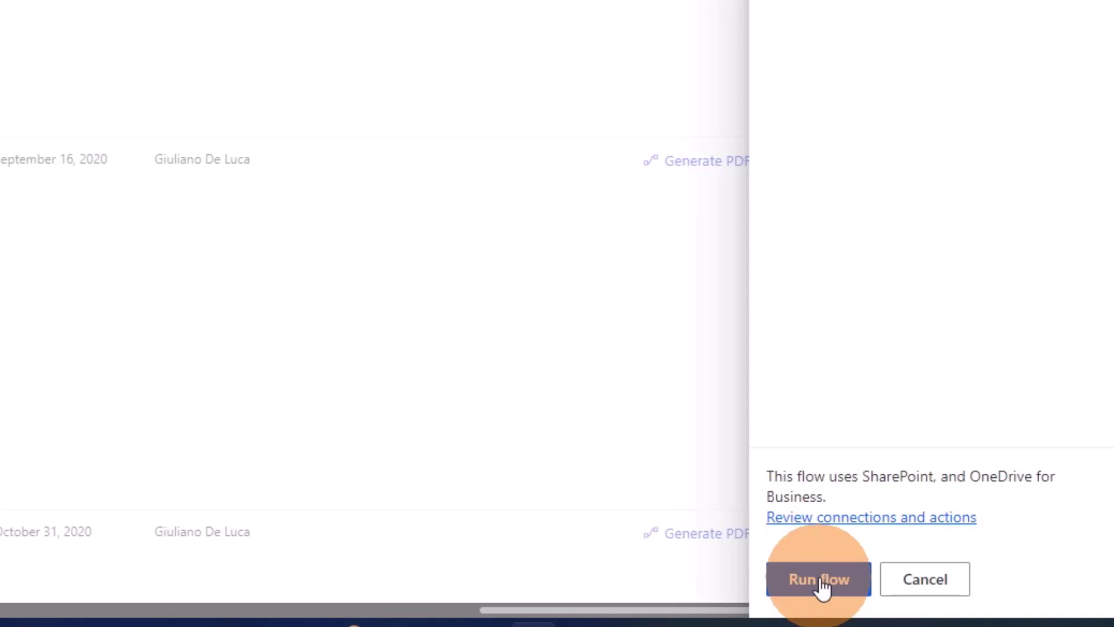
pyautogui.click(822, 580)
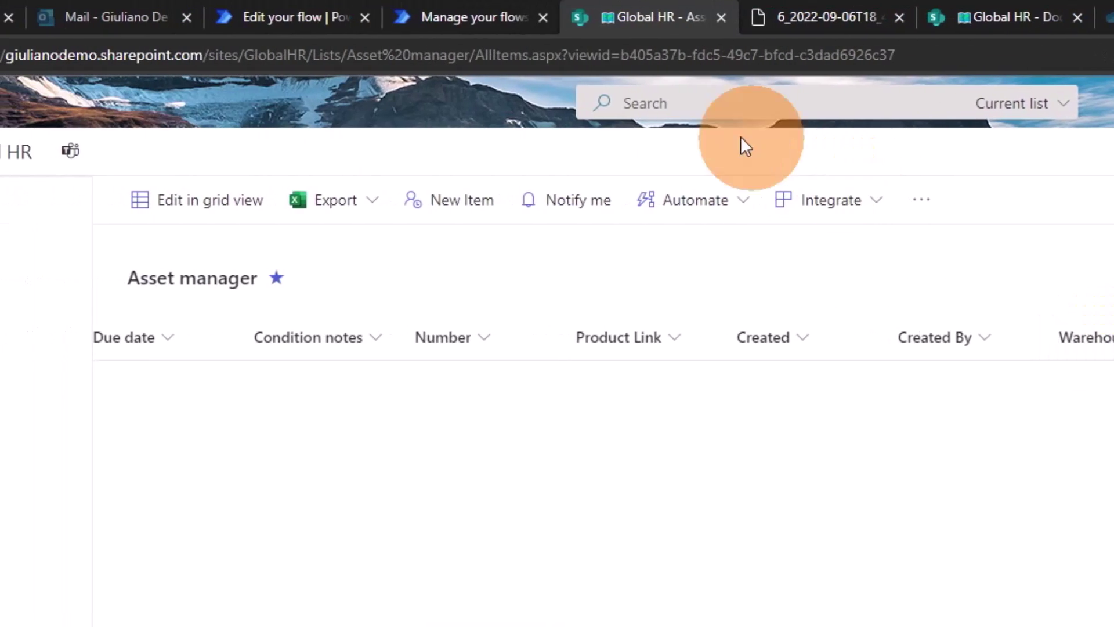
# Step: Check the latest run in the Generate PDF flow's 28-day run history in Power Automate
pyautogui.click(484, 15)
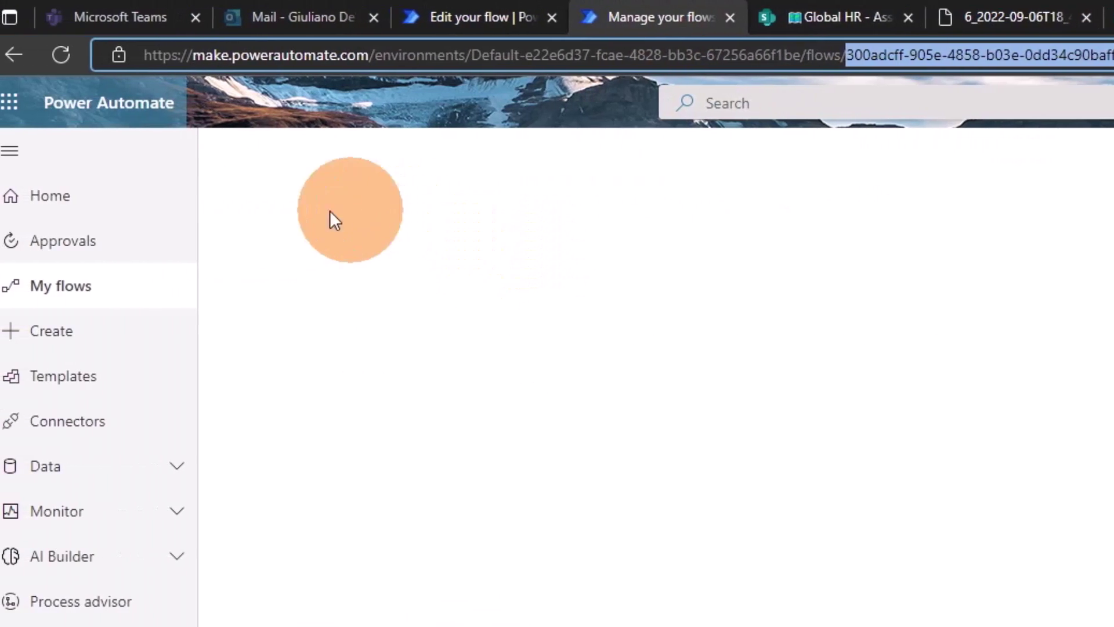
pyautogui.click(90, 286)
pyautogui.click(409, 400)
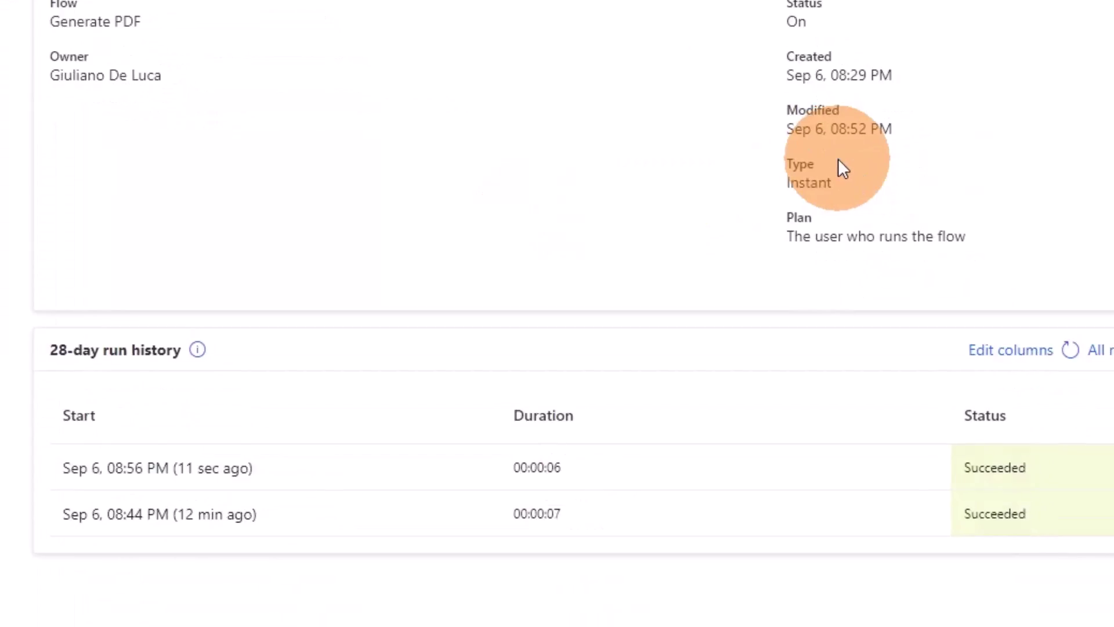
pyautogui.click(1073, 348)
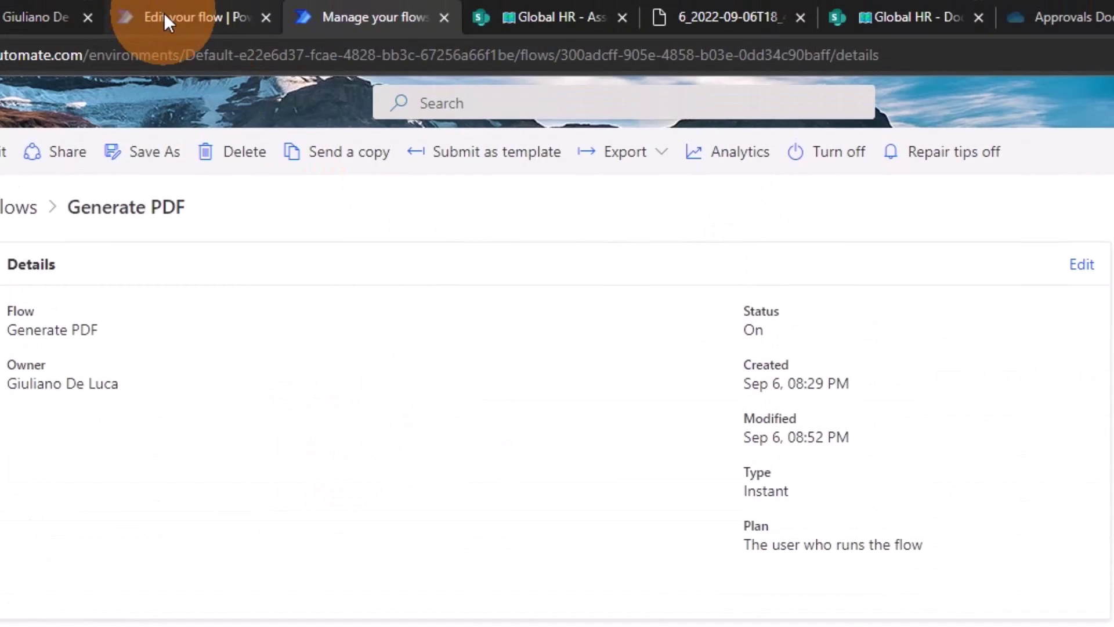
pyautogui.click(164, 15)
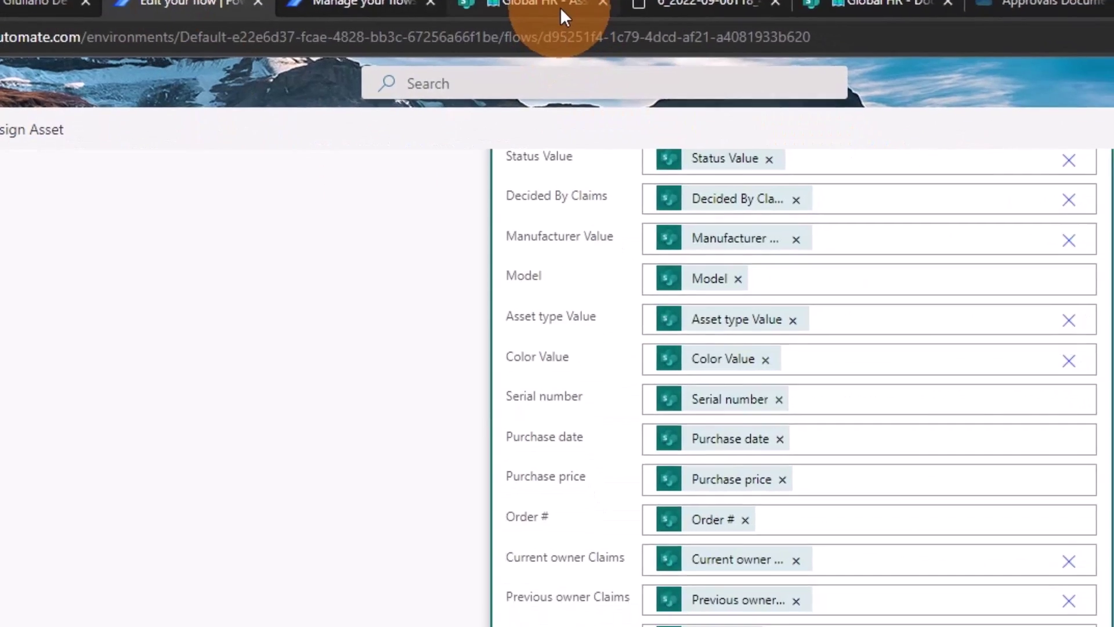
# Step: Reload the Asset manager list, view the Surface Studio item's generated PDF through its PDF URL link, and close the PDF
pyautogui.click(554, 17)
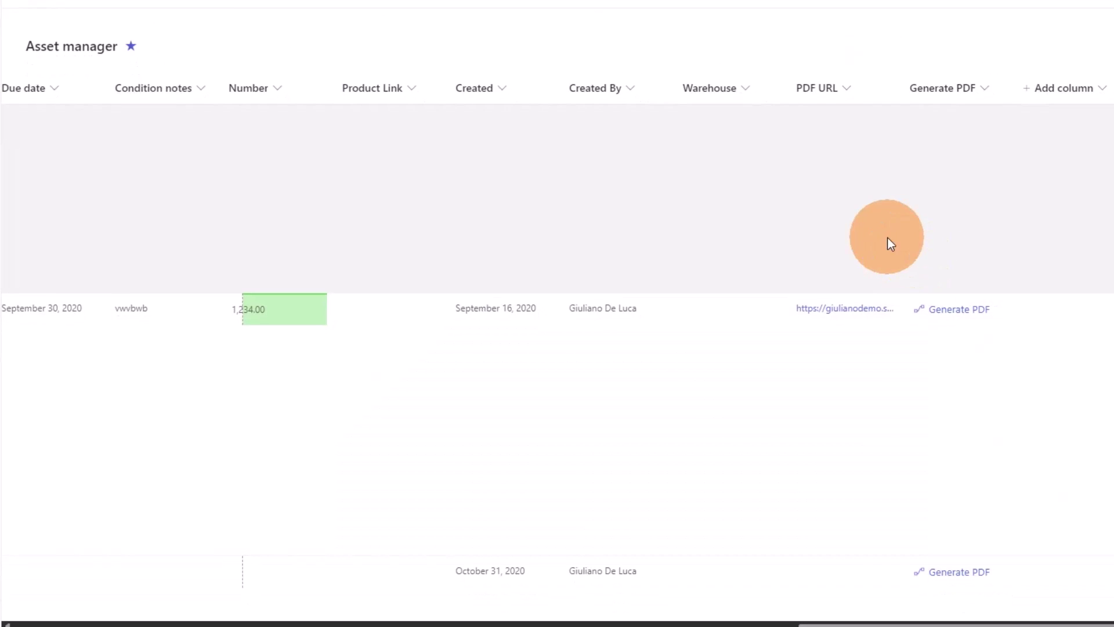
pyautogui.press('F5')
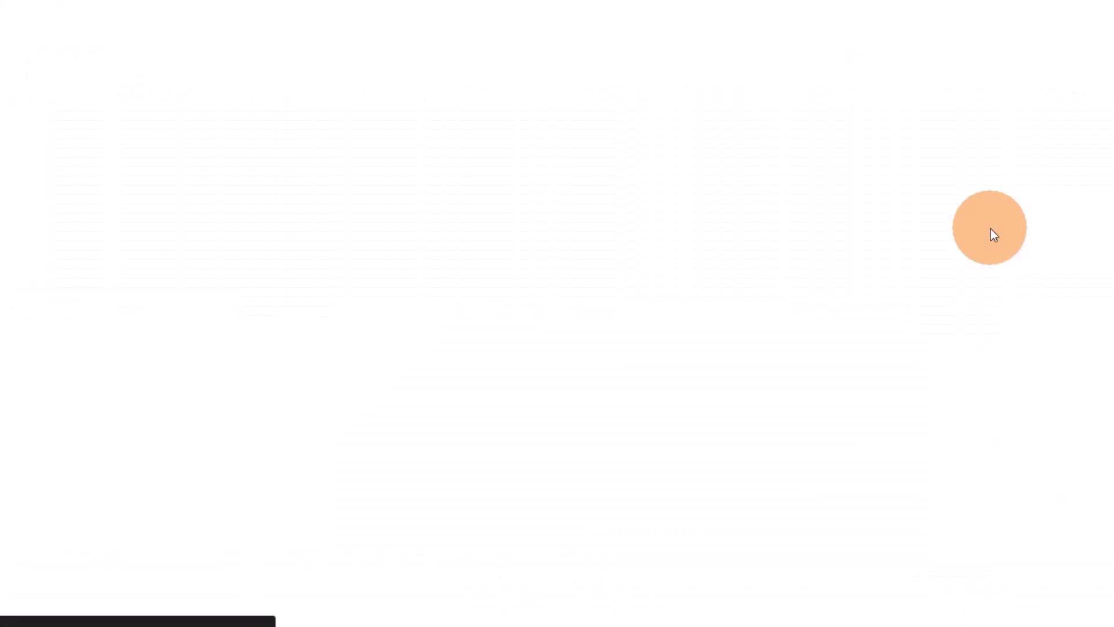
pyautogui.scroll(-5, 569, 531)
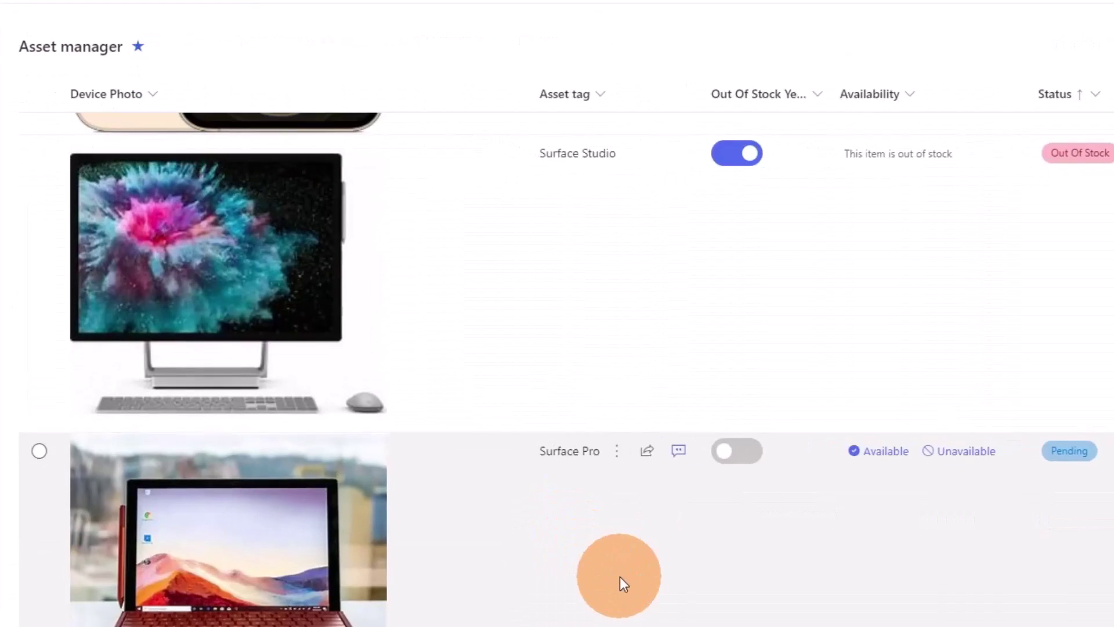
pyautogui.hscroll(10, 557, 349)
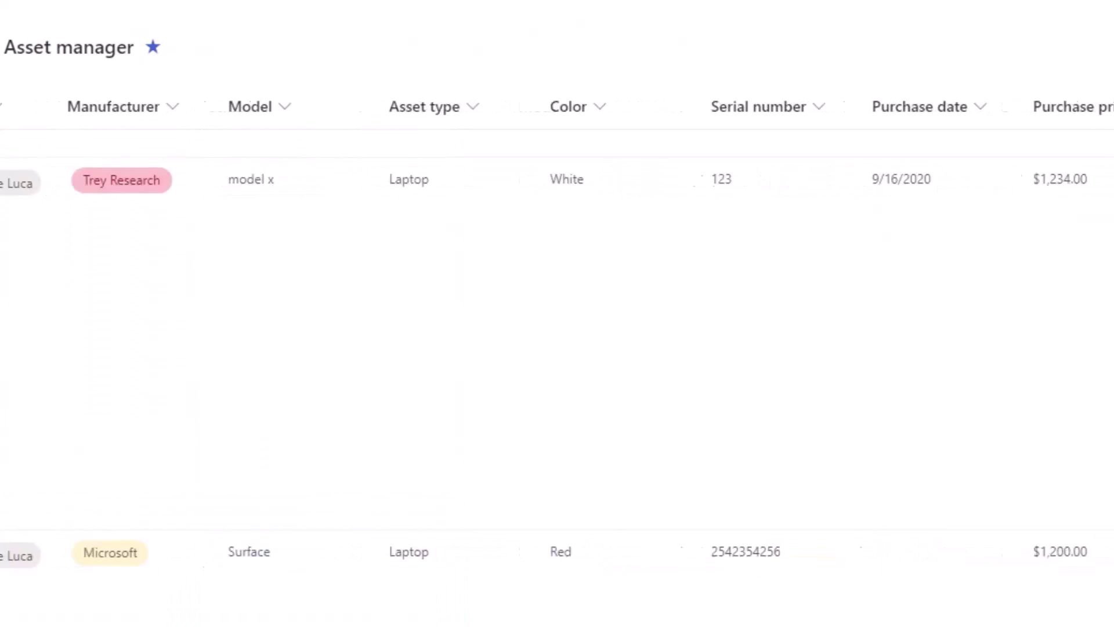
pyautogui.hscroll(15, 838, 307)
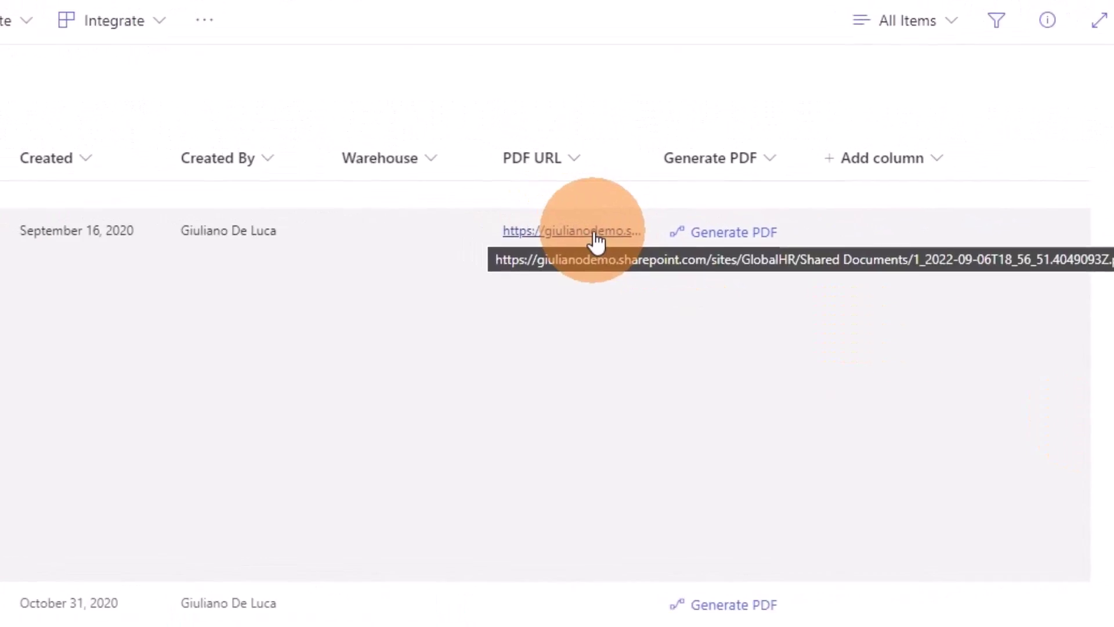
pyautogui.click(548, 221)
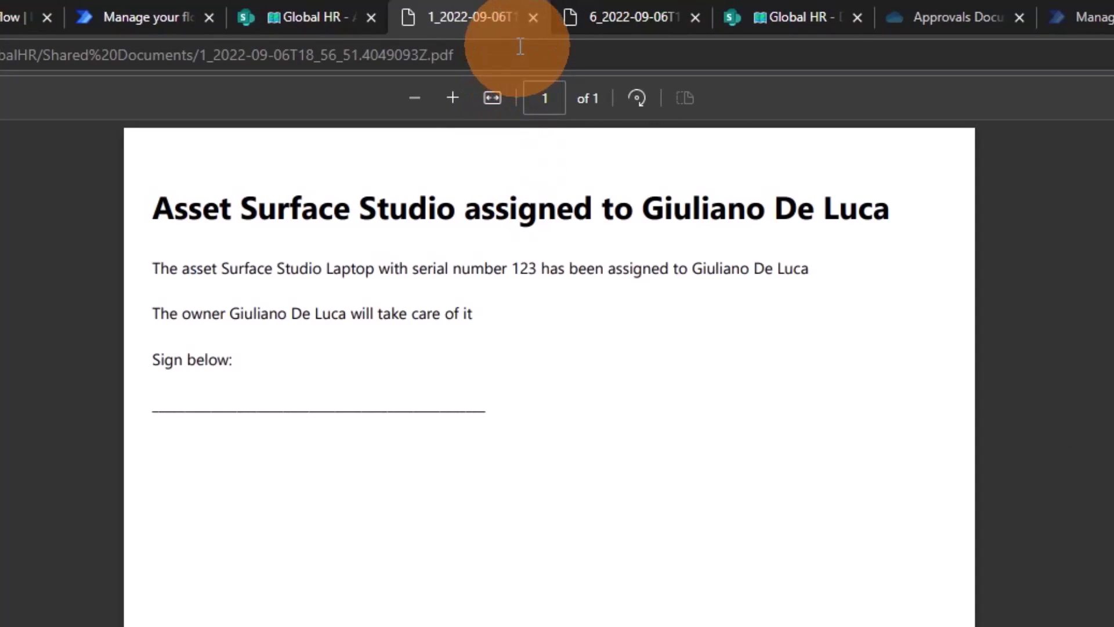
pyautogui.click(533, 18)
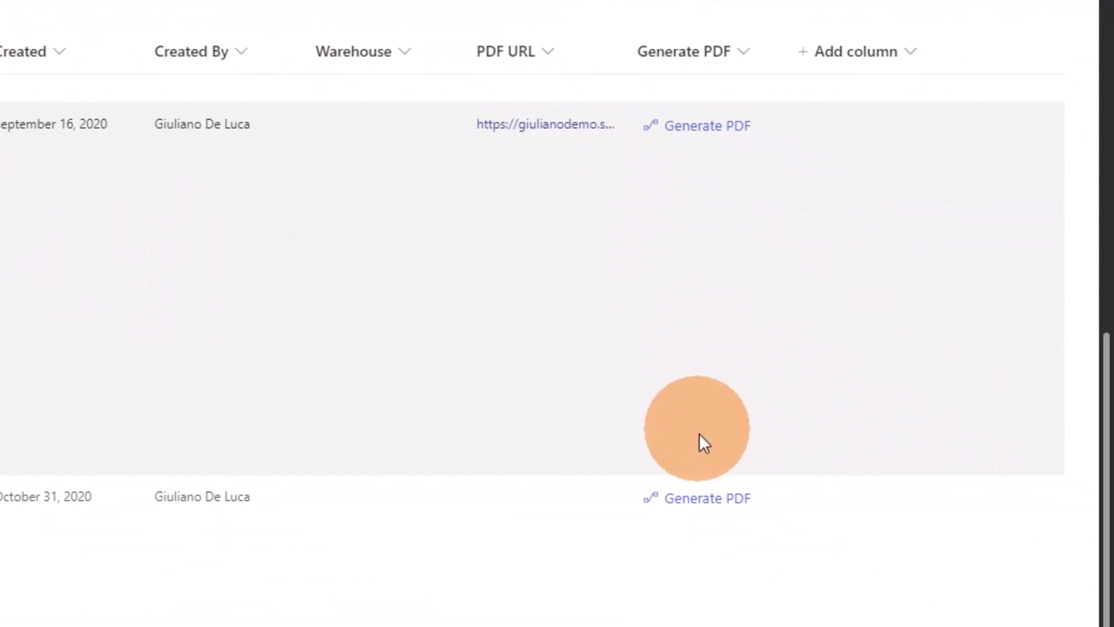
# Step: Open the Global HR site's Documents library and look through the generated PDF files
pyautogui.scroll(2, 730, 276)
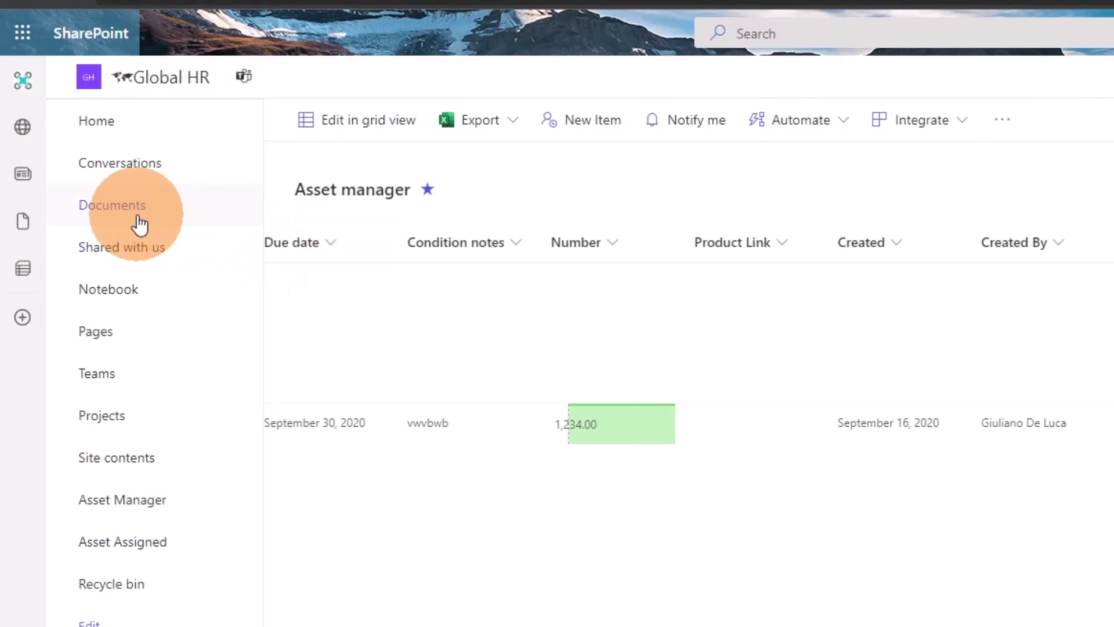
pyautogui.click(139, 224)
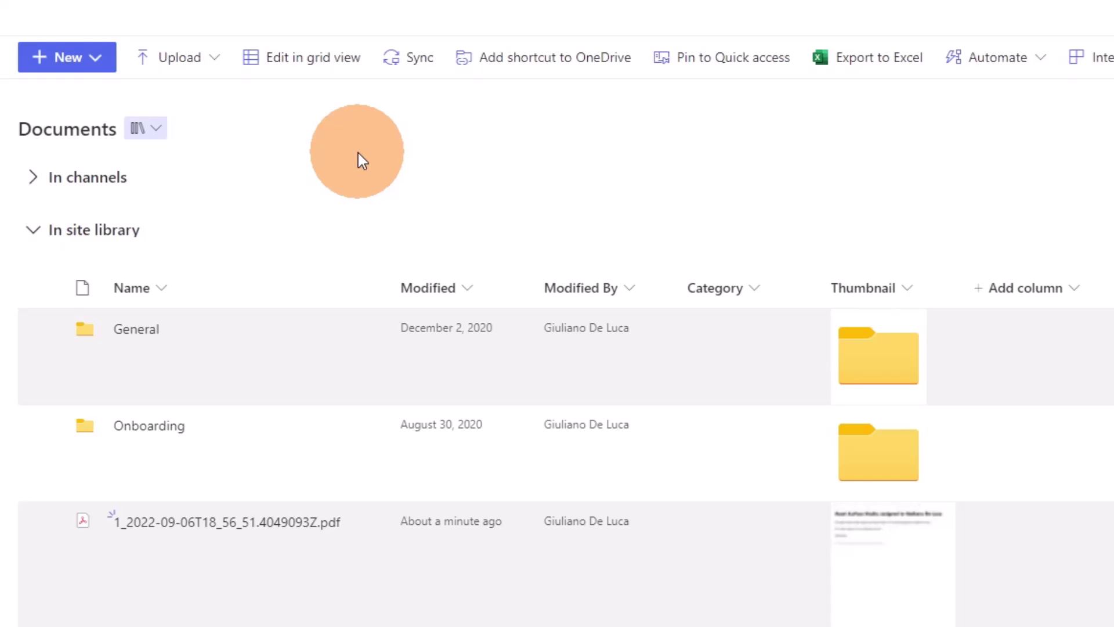
pyautogui.scroll(-10, 378, 355)
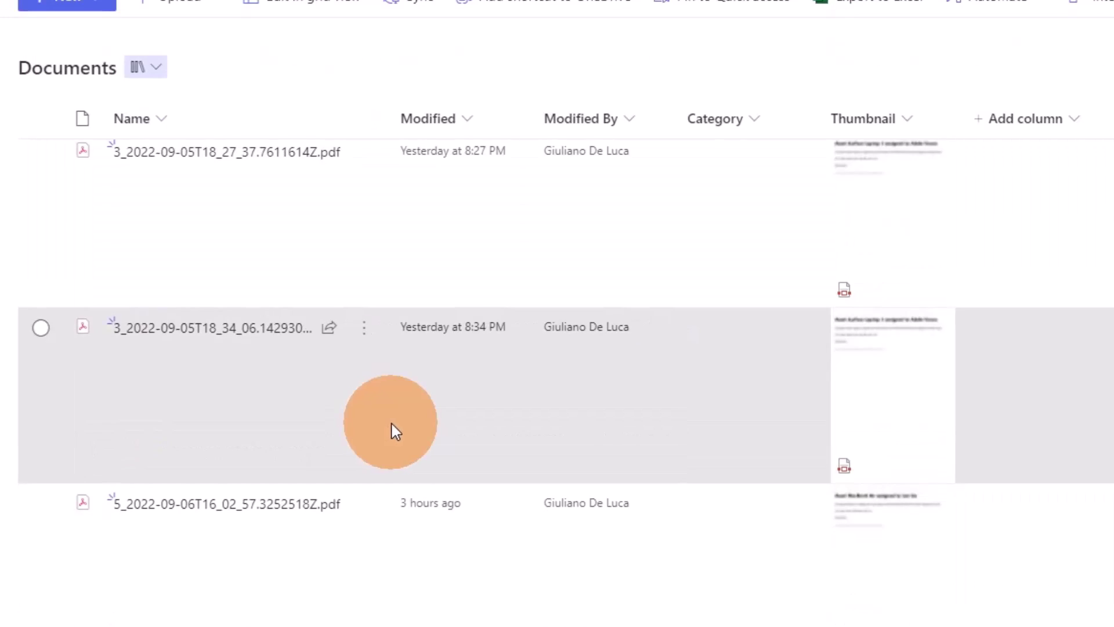
pyautogui.scroll(10, 391, 424)
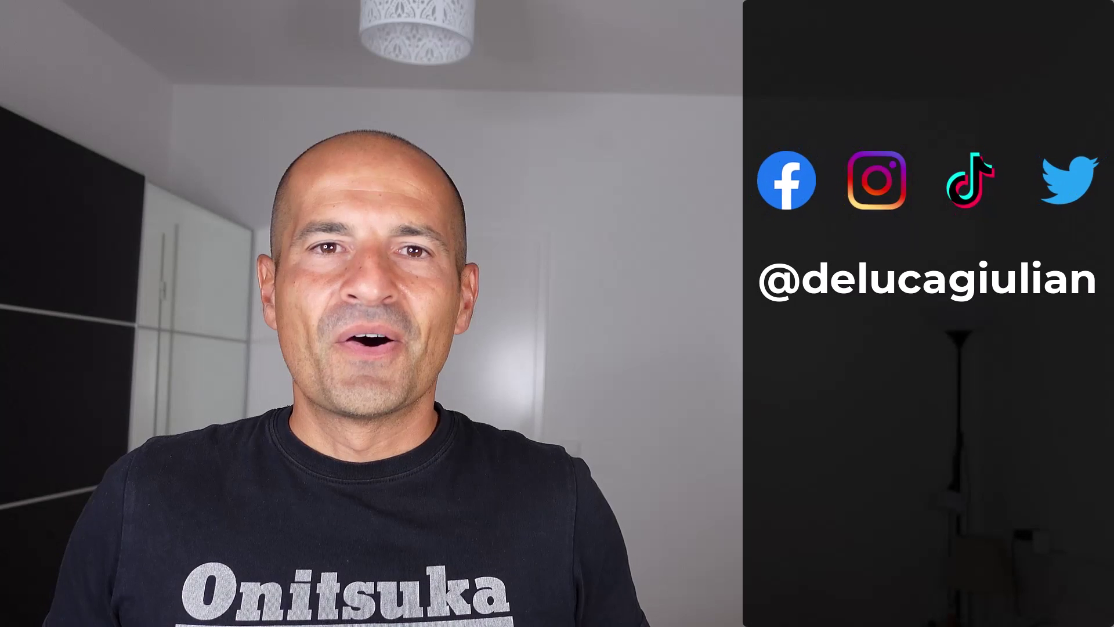